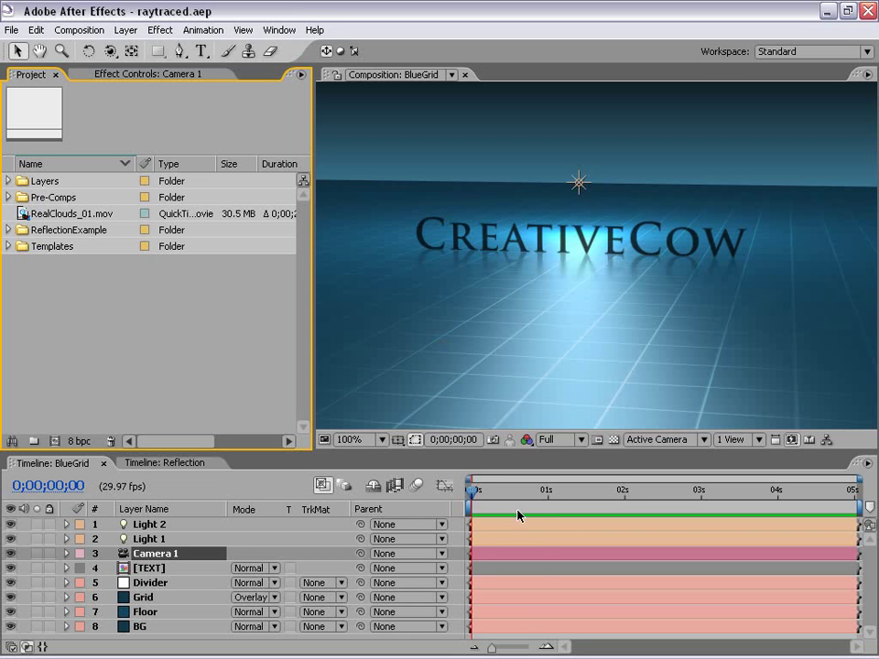
- Preview the BlueGrid and Reflection compositions, examining the camera animation and the floor reflections
left_click_drag(471, 492, 623, 499)
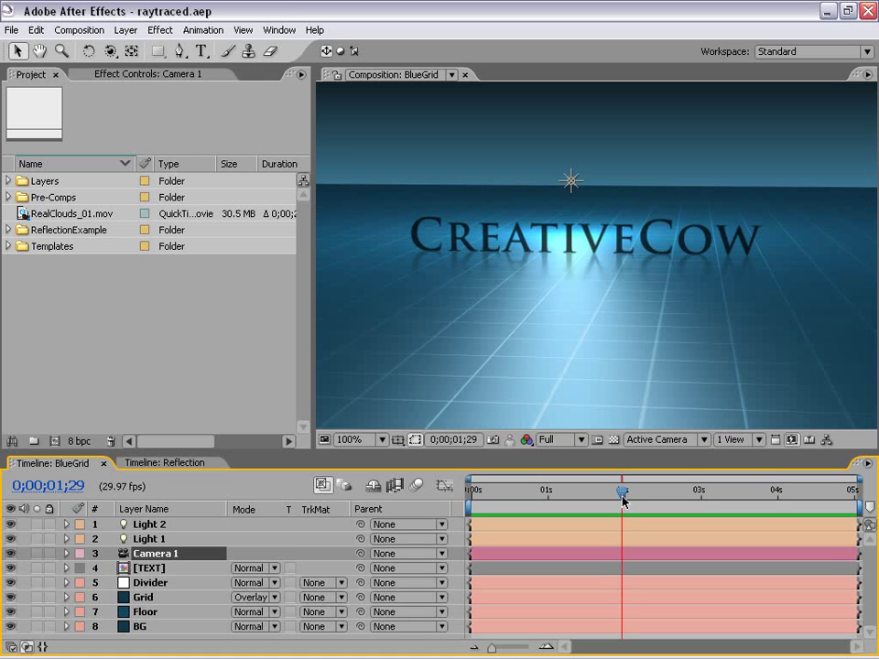
left_click_drag(622, 500, 470, 494)
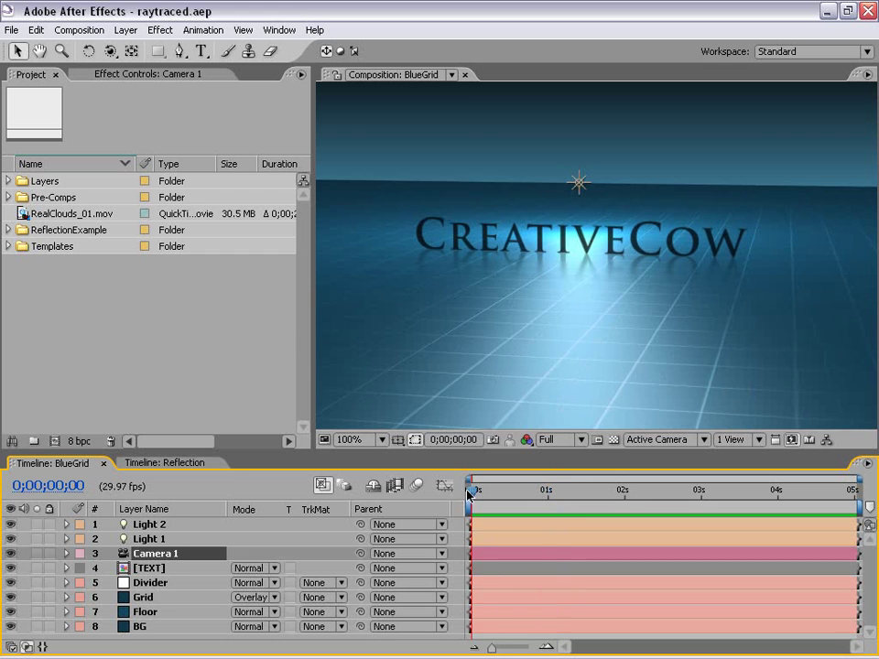
key("KP_0")
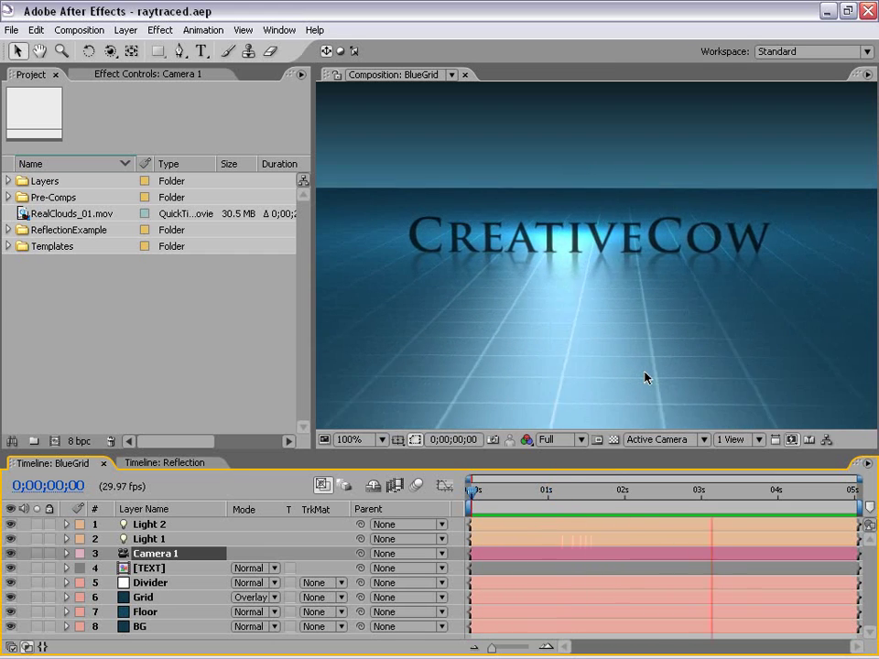
left_click(169, 463)
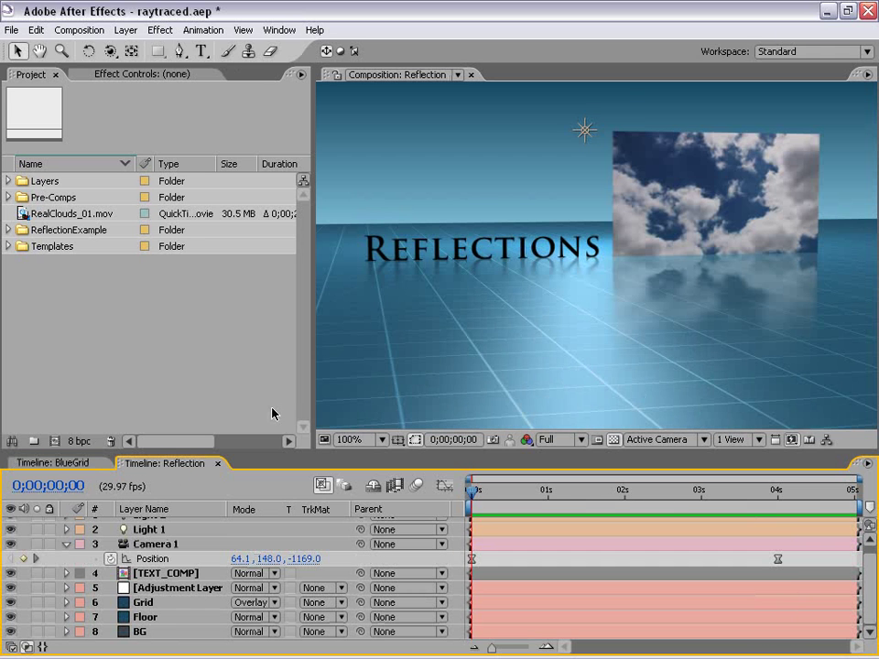
key("KP_0")
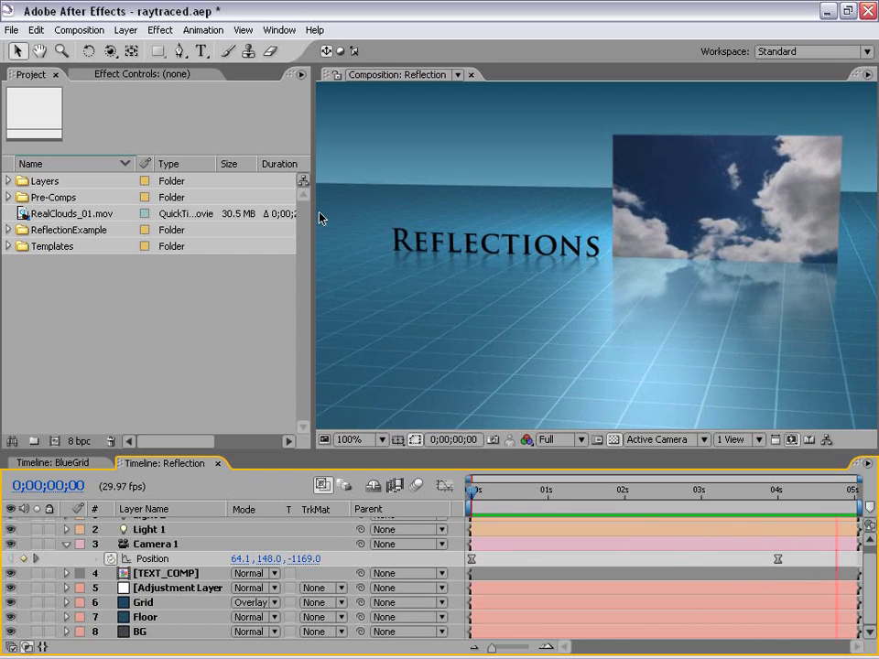
left_click(511, 489)
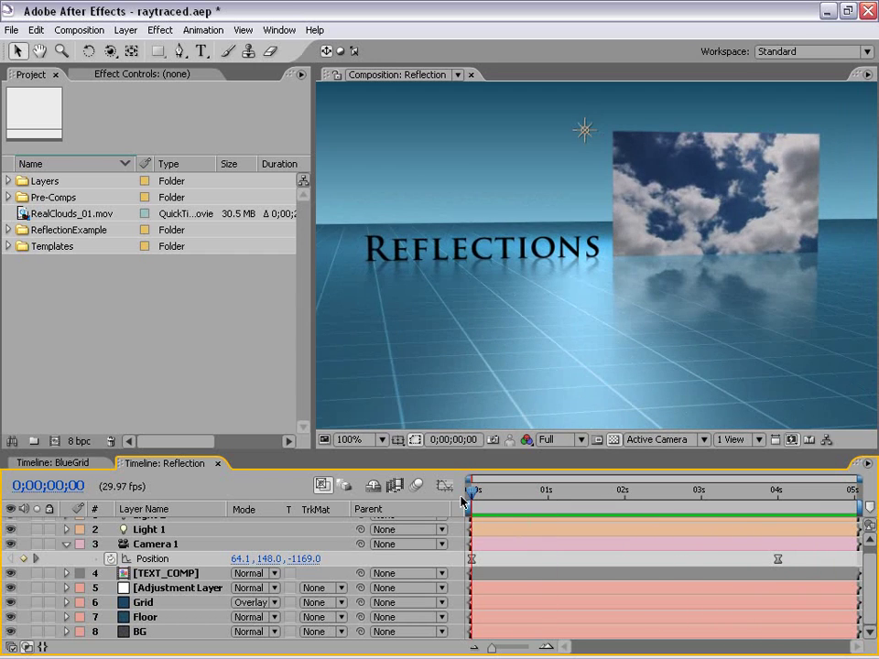
left_click(96, 460)
mouse_move(472, 492)
left_mouse_down()
mouse_move(856, 497)
mouse_move(458, 491)
left_mouse_up()
- Create a new composition from the NTSC DV preset with the pixel aspect ratio set to Square Pixels
left_click(79, 31)
left_click(87, 50)
left_click(353, 221)
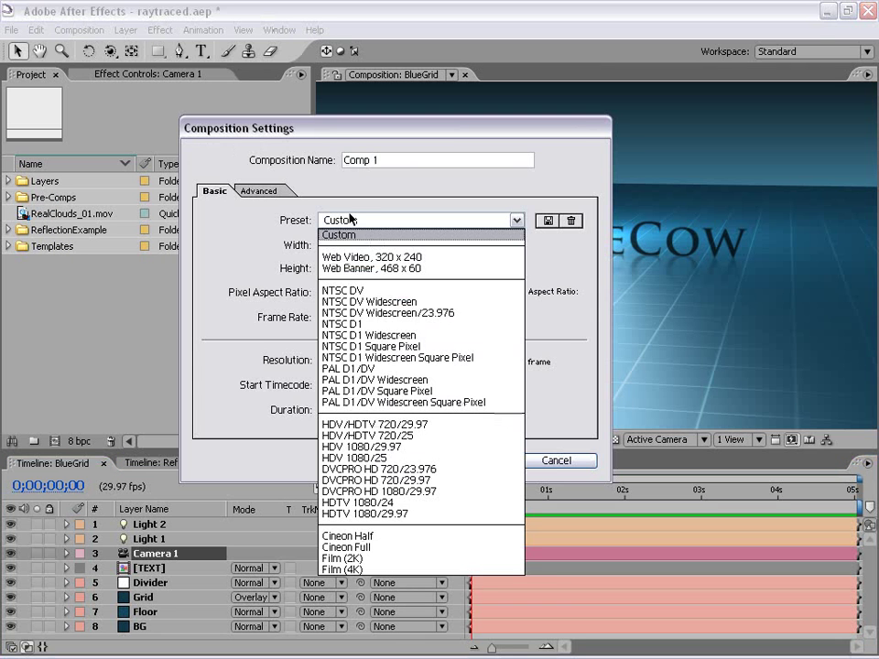
left_click(386, 287)
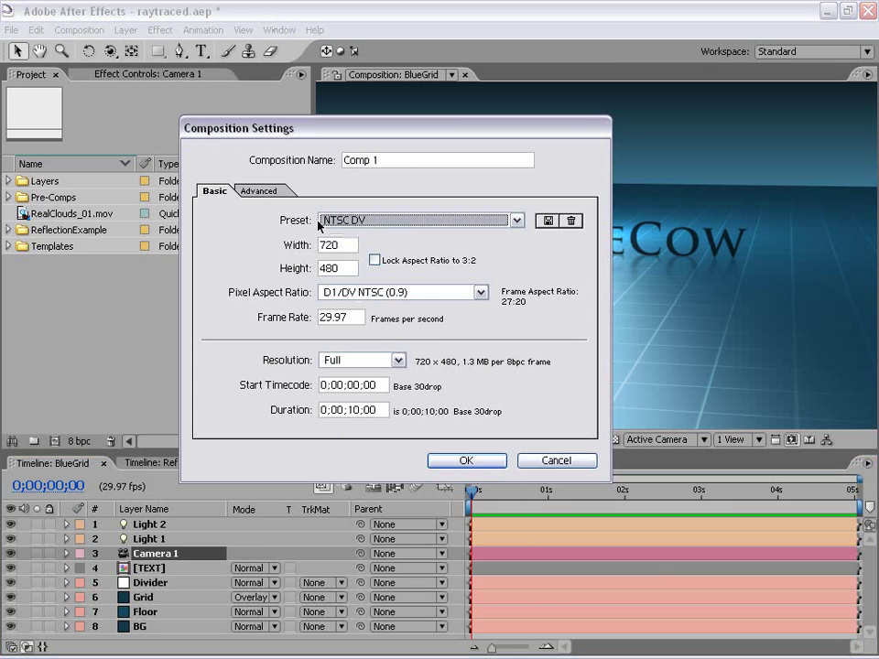
left_click(347, 299)
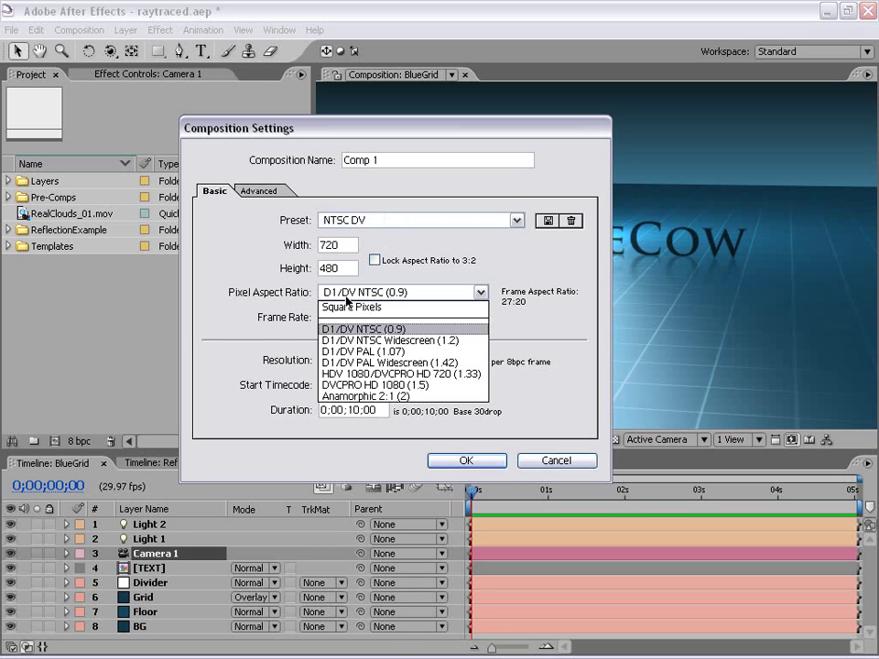
left_click(384, 308)
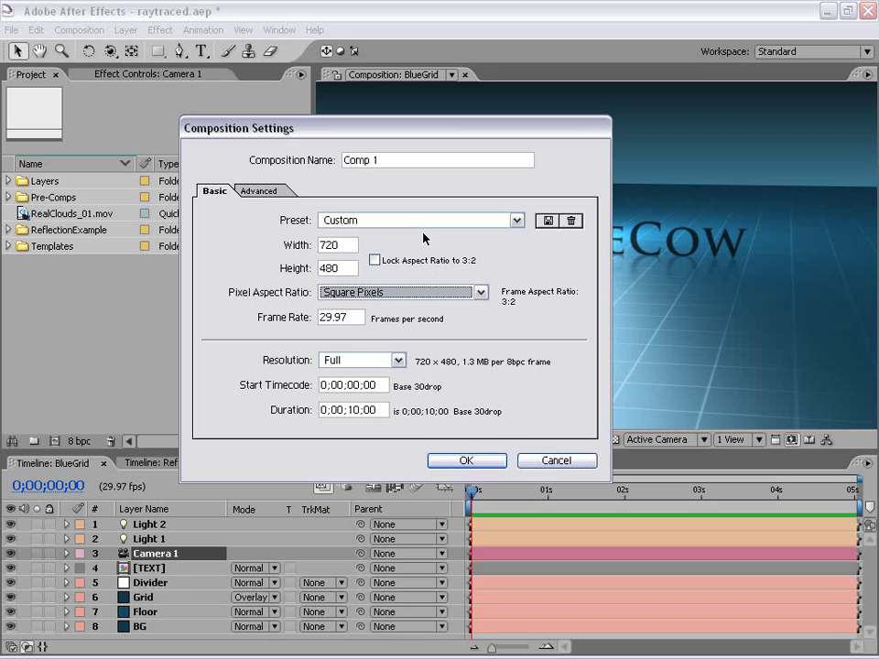
left_click(467, 460)
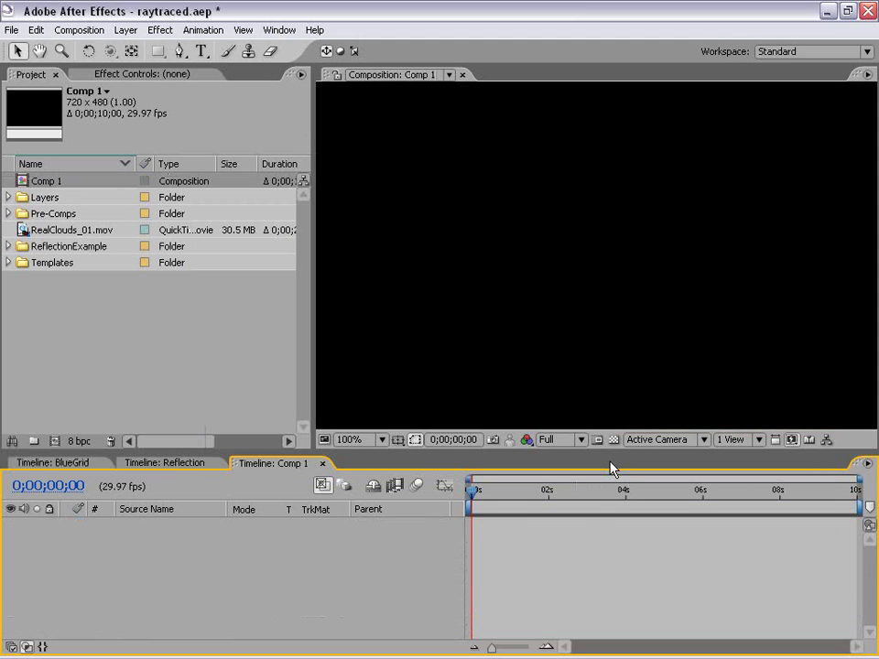
- Add a text layer reading "Reflection" near the middle of the frame, with the transparency grid shown
left_click(200, 52)
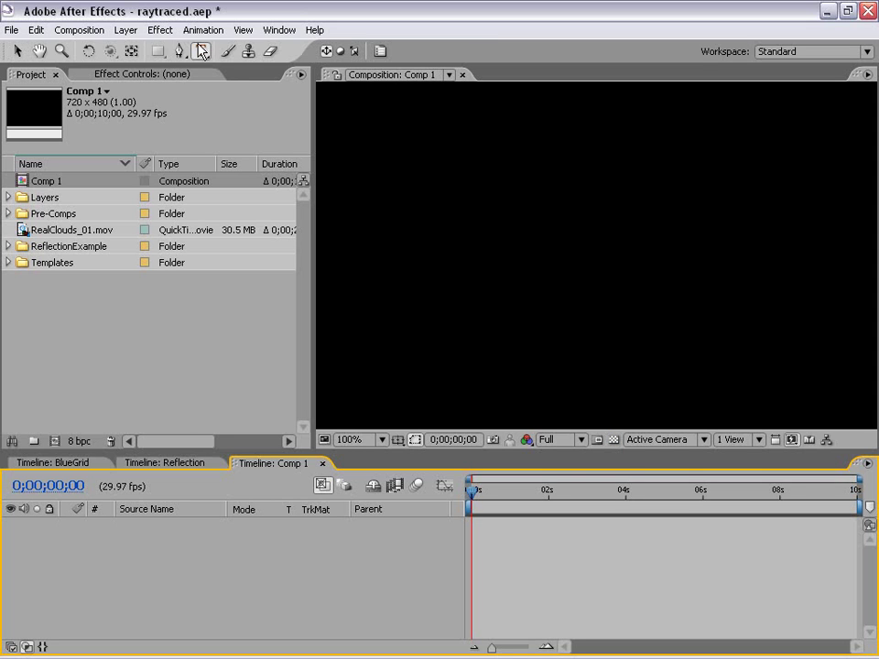
scroll(546, 265, "down", 1)
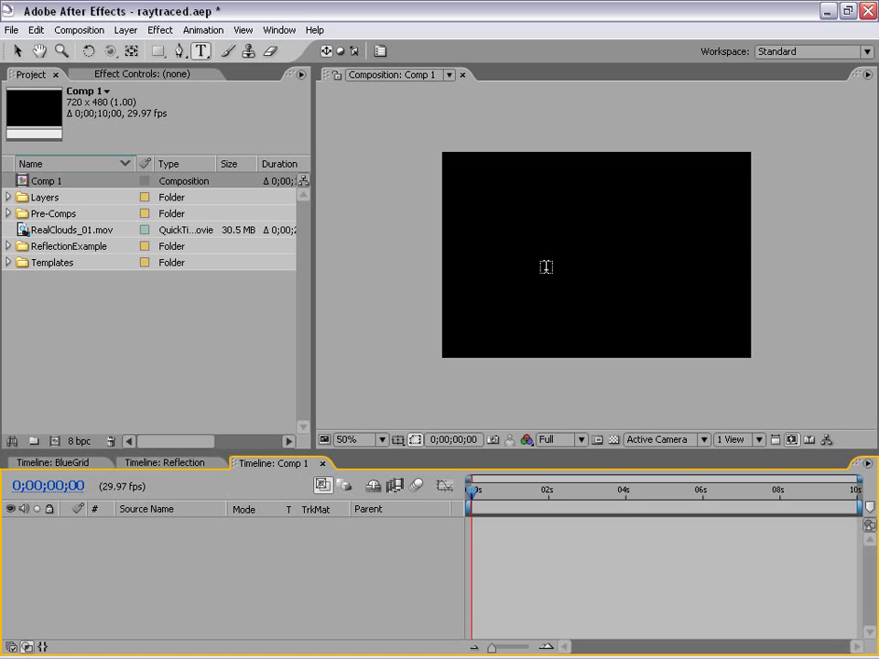
left_click(526, 247)
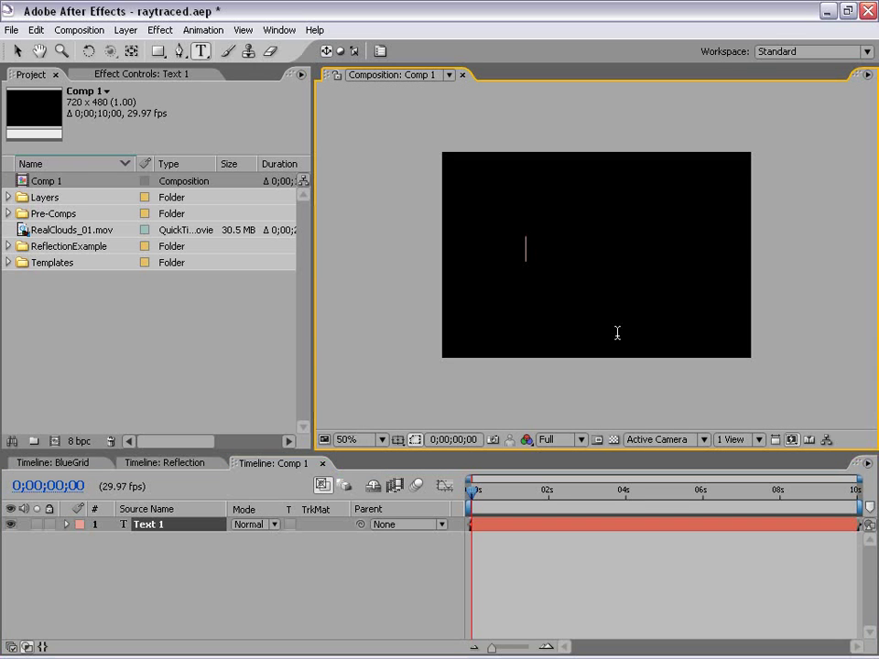
left_click(613, 440)
type("Re")
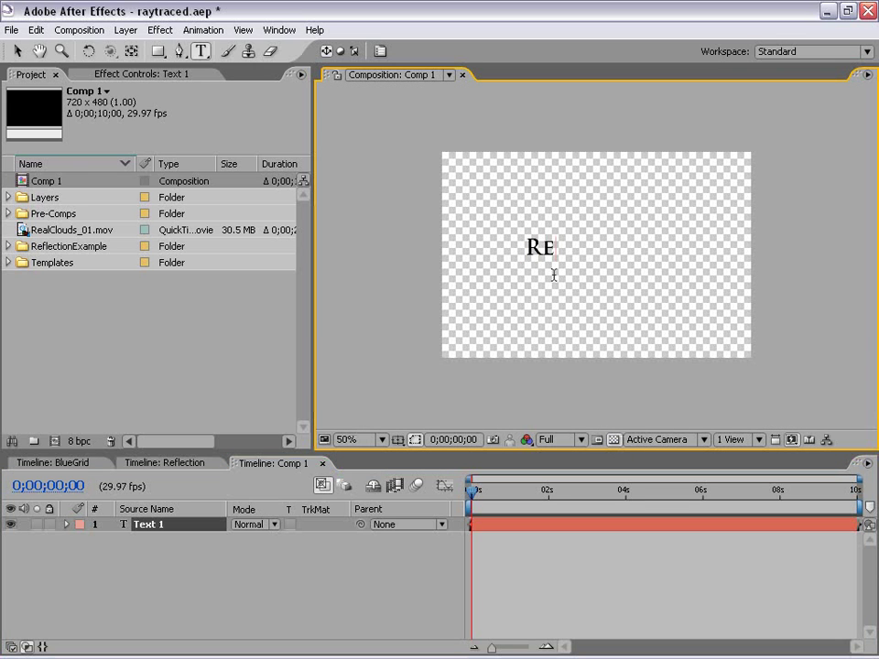
type("flection")
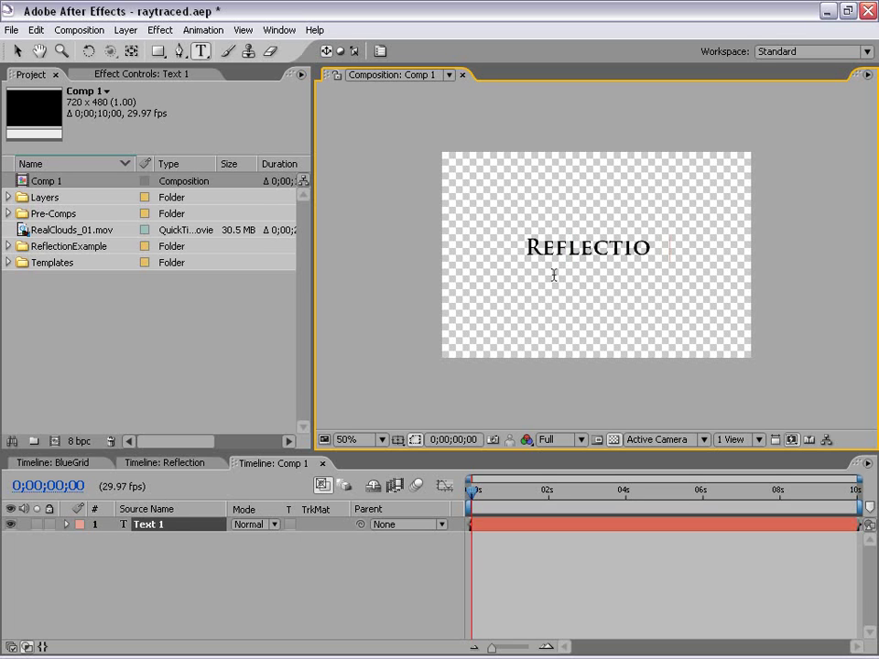
left_click(17, 51)
- Nudge the Reflection text slightly up and to the right within the frame
key("period")
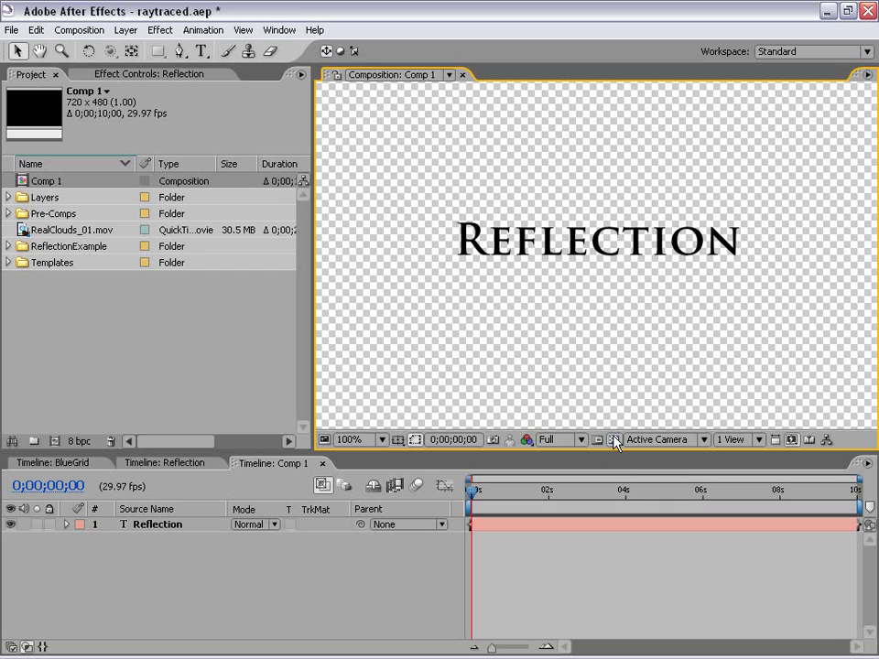
key("comma")
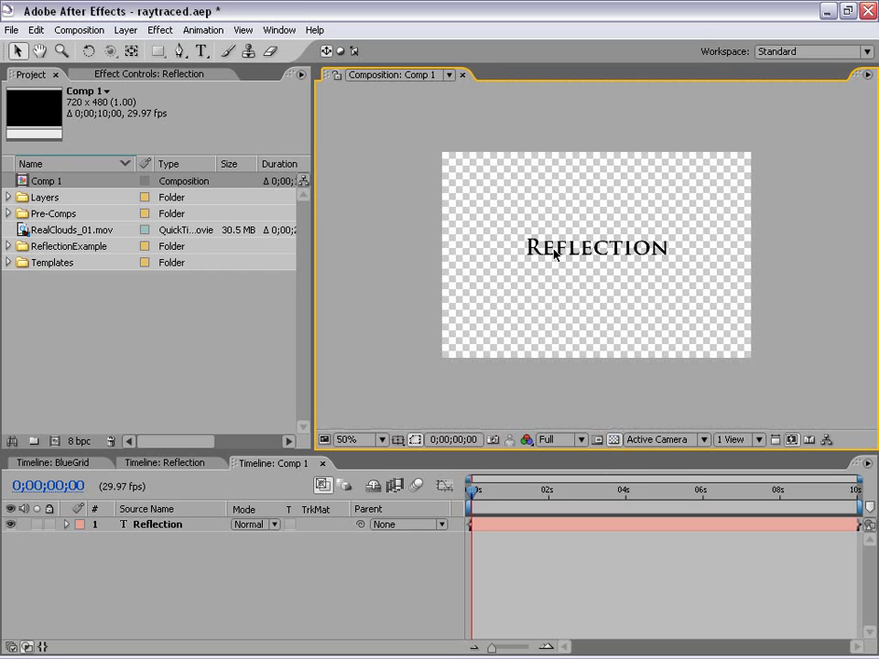
left_click(608, 252)
left_click(599, 257)
key("period")
key("comma")
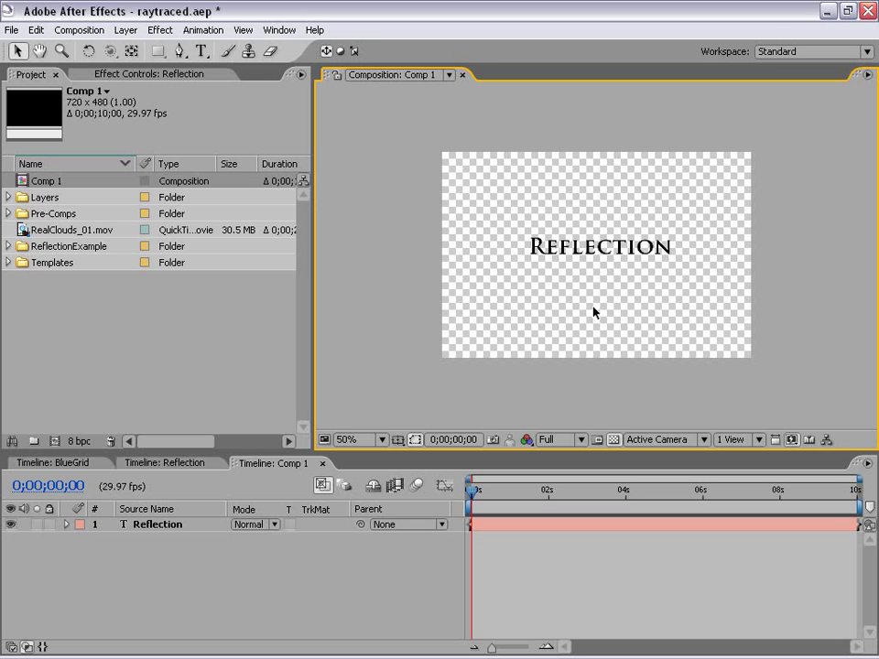
left_click(591, 252)
key("period")
key("comma")
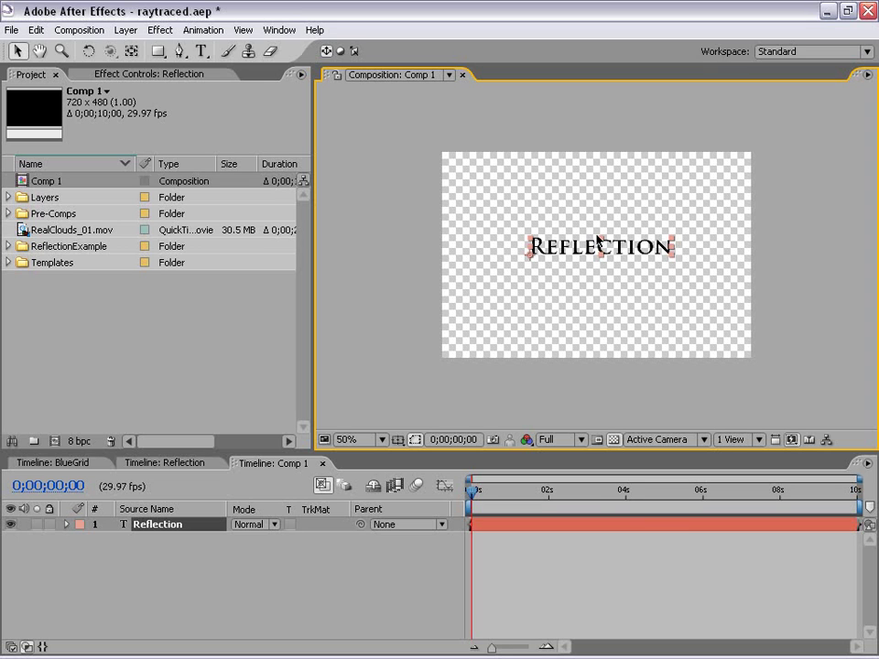
left_click(562, 292)
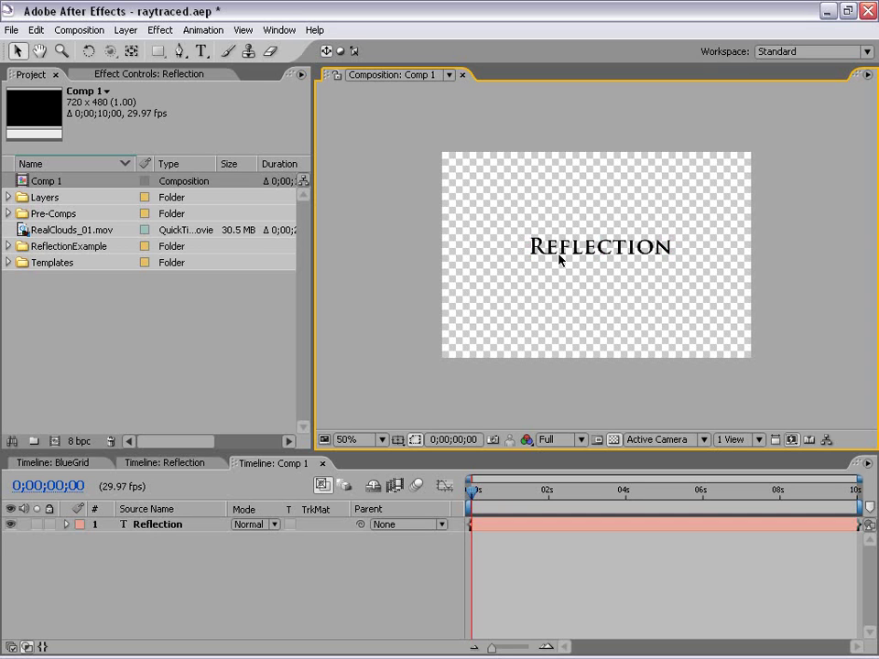
- Pre-compose the Reflection text layer into a new composition named TEXT, moving all attributes into it
left_click(560, 259)
left_click(125, 29)
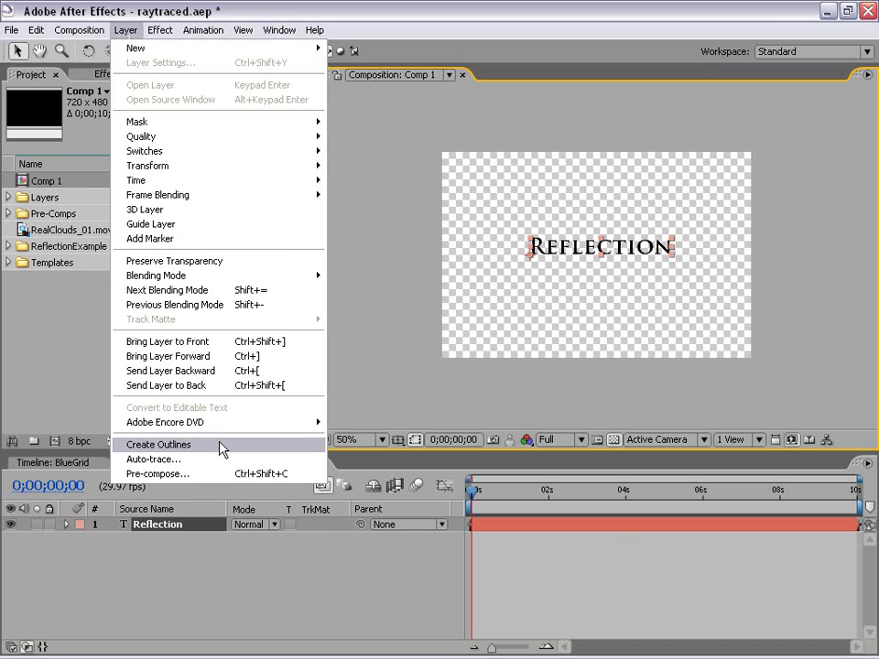
left_click(174, 474)
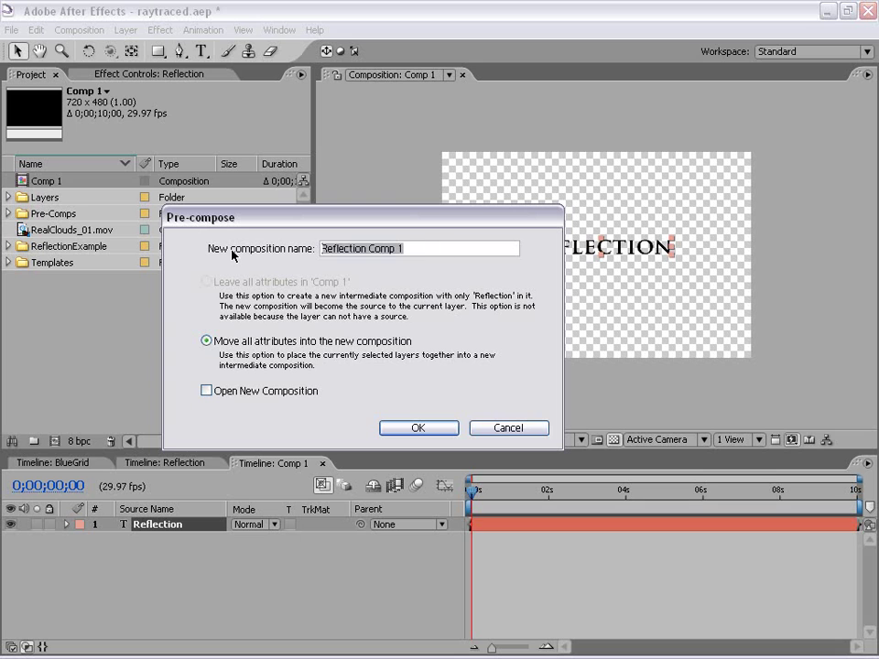
type("TEXT")
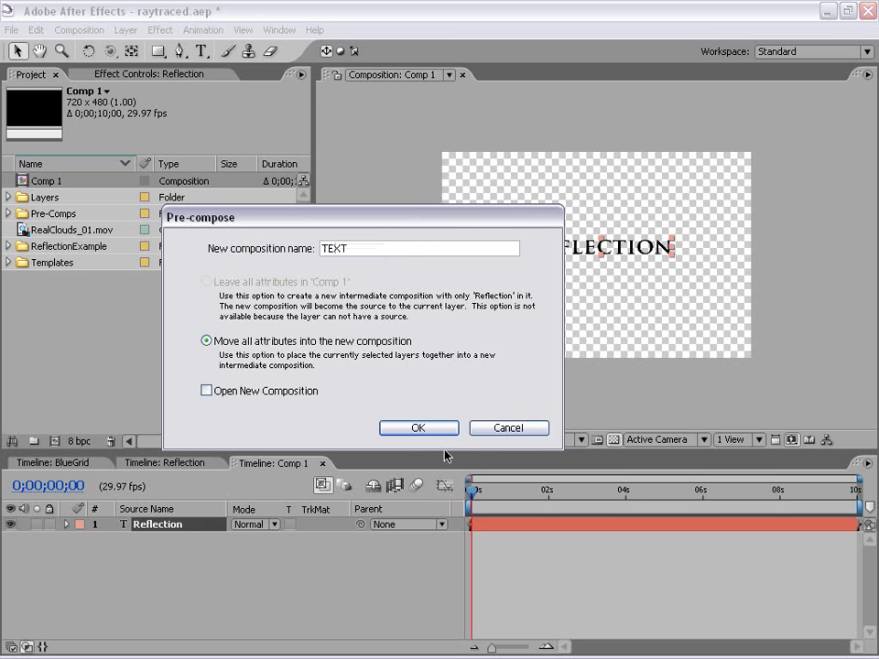
left_click(419, 428)
left_click(564, 565)
left_click(429, 354)
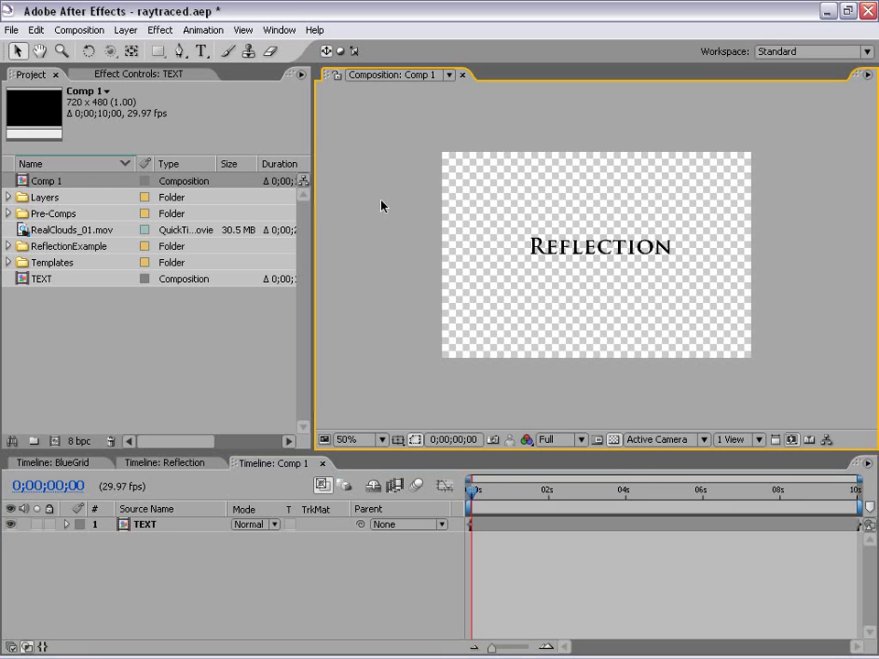
- Create a dark blue solid layer 2200 pixels wide and 2200 pixels high with square pixels
left_click(125, 30)
mouse_move(316, 48)
left_click(385, 70)
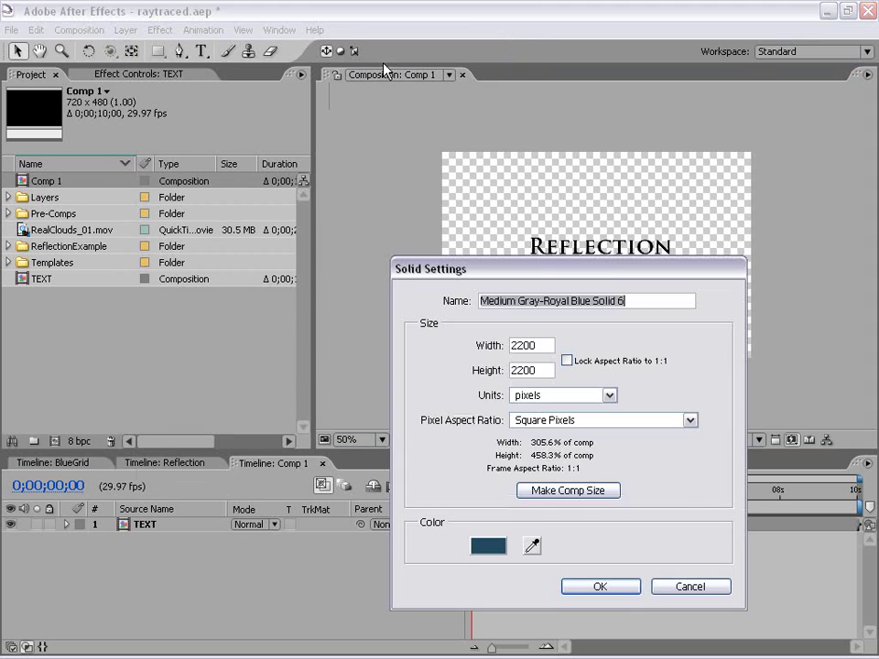
left_click_drag(552, 274, 351, 118)
left_click(330, 375)
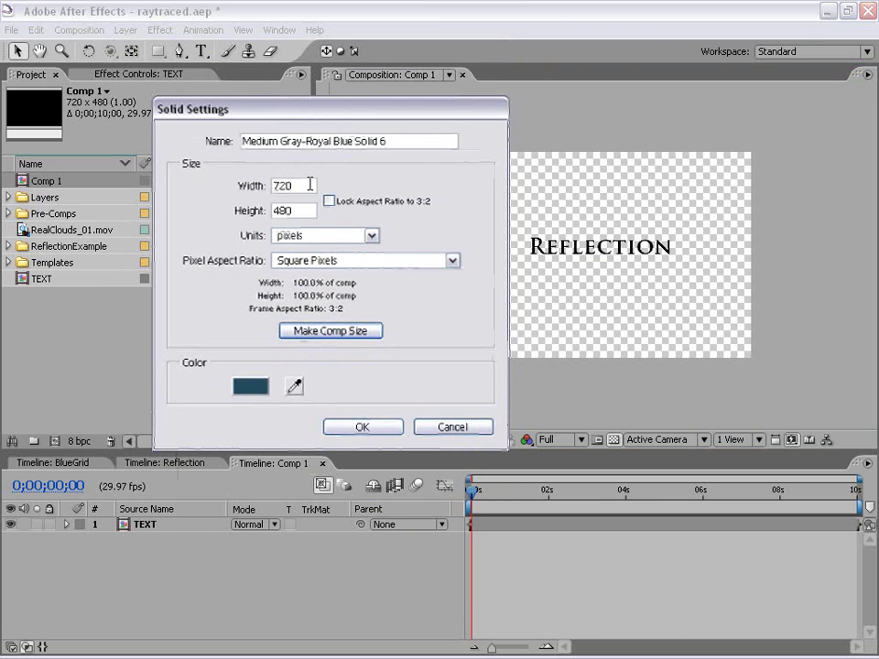
double_click(295, 185)
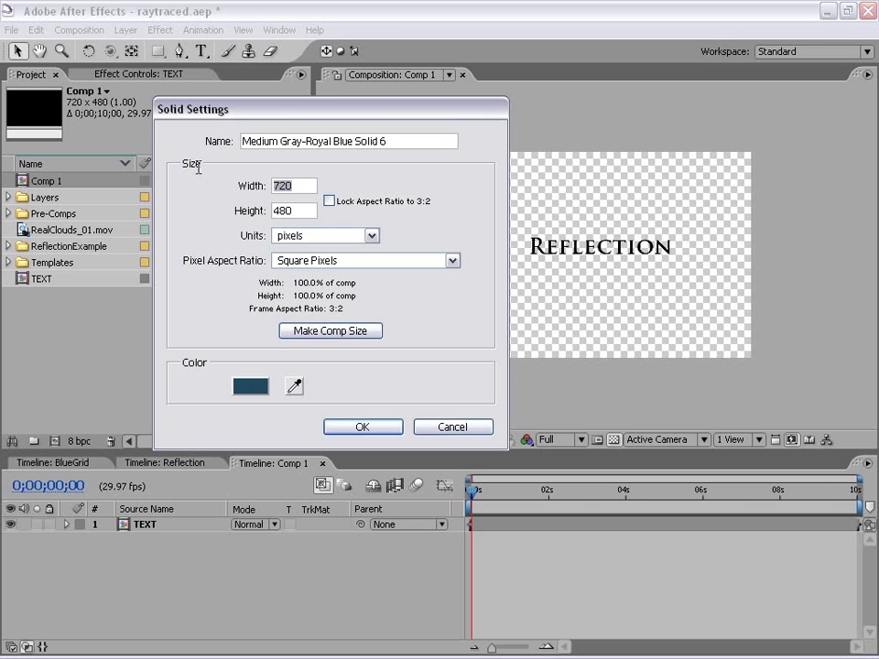
type("2200")
double_click(308, 210)
type("2200")
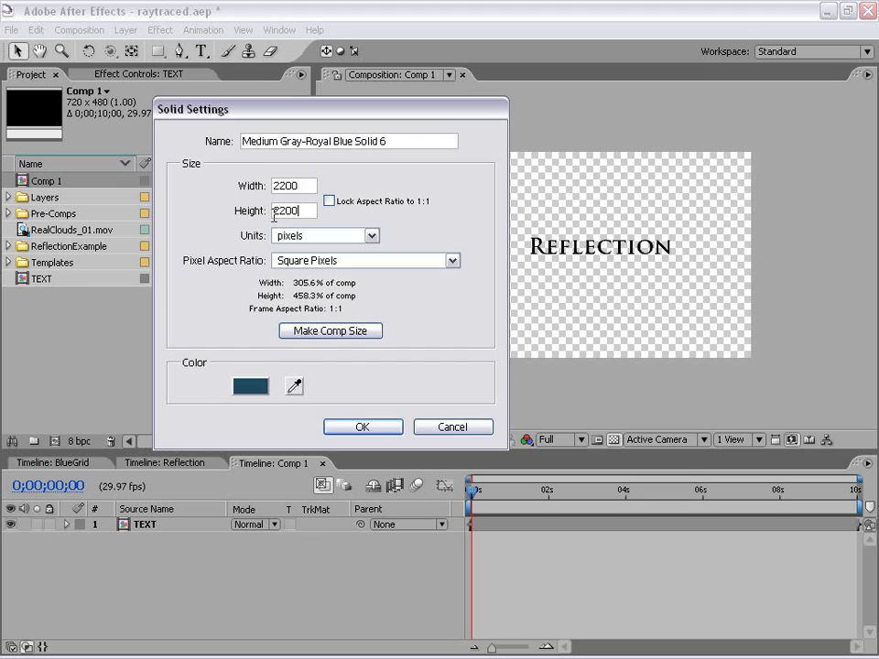
key("Return")
- Examine how far the new solid extends beyond the composition frame
key("comma")
key("comma")
key("comma")
key("comma")
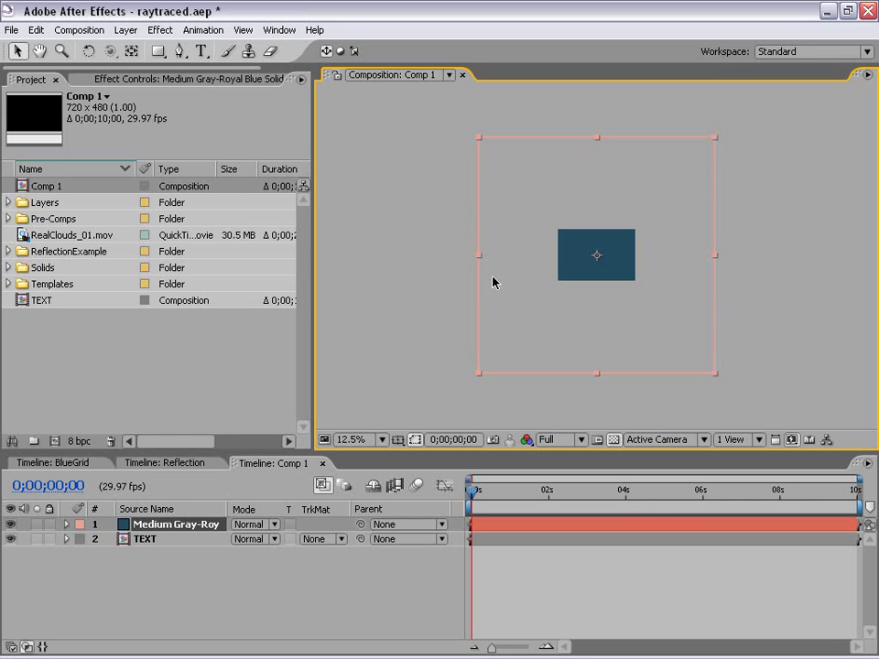
left_click(414, 238)
key("period")
key("period")
left_click(550, 328)
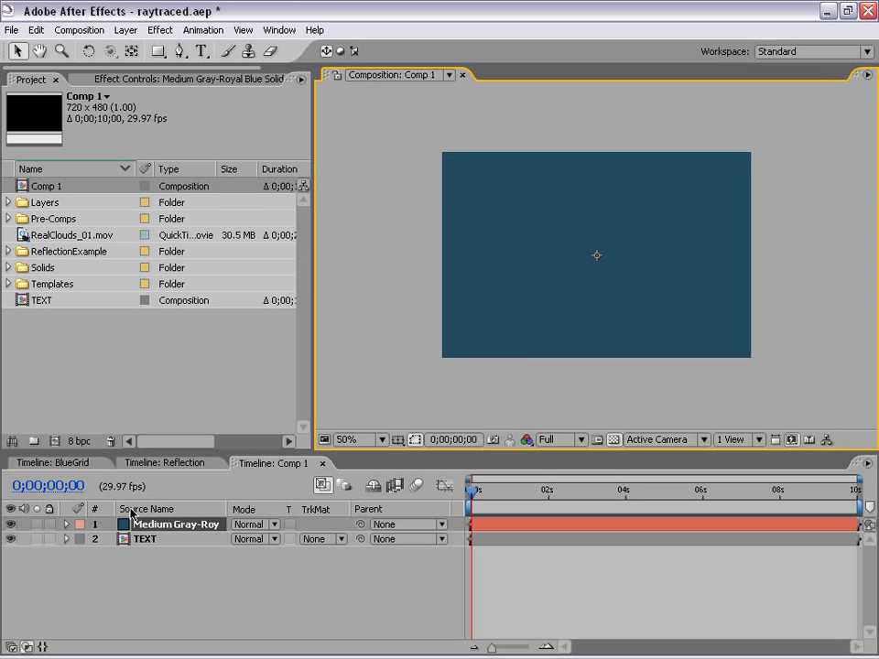
- Move the TEXT layer above the blue solid in the layer stack
left_click(167, 573)
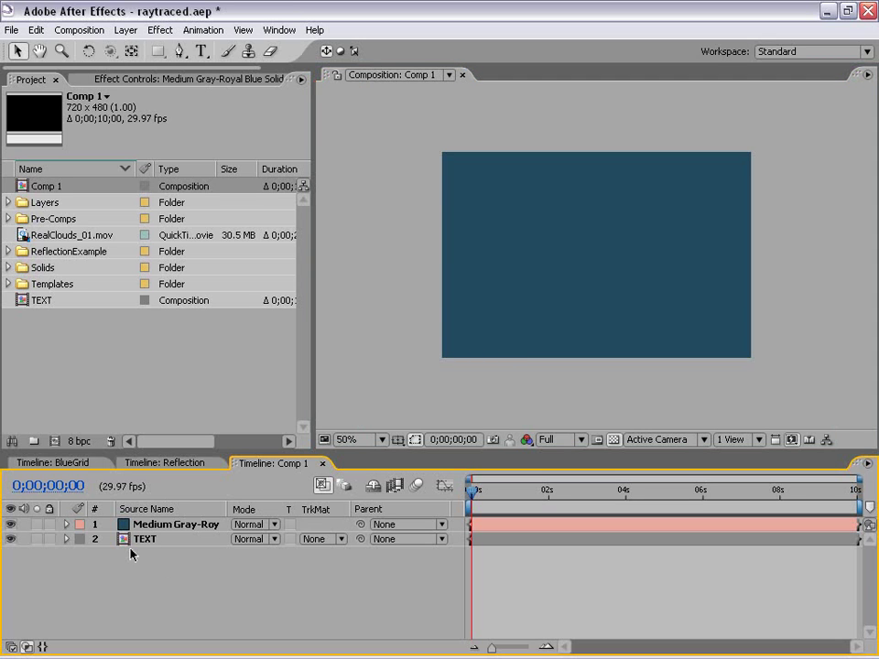
left_click(139, 540)
mouse_move(154, 536)
left_mouse_down()
mouse_move(148, 553)
mouse_move(144, 523)
left_mouse_up()
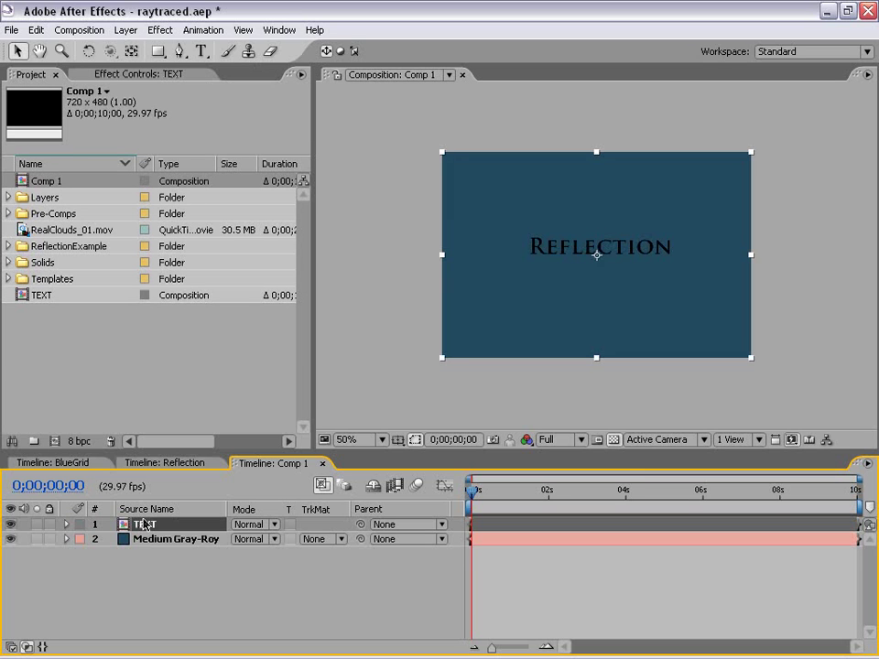
- Rename the blue solid layer as Floor
left_click(149, 539)
key("Return")
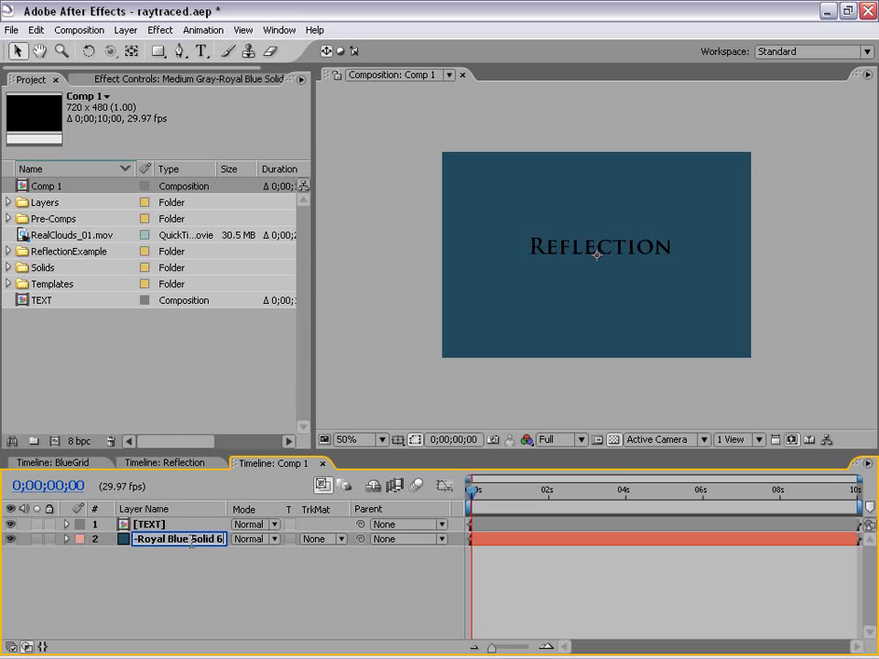
type("B")
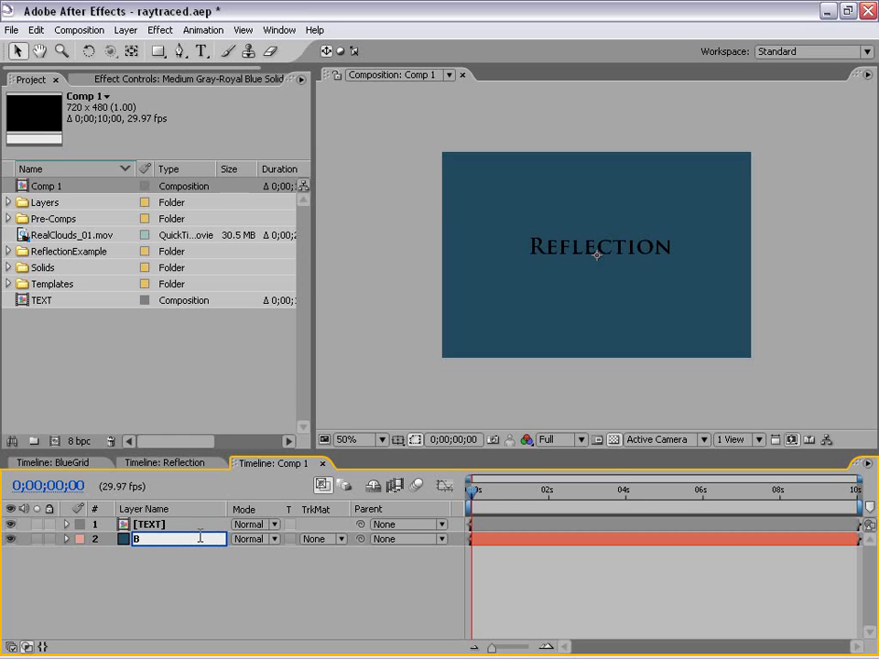
type("Flo")
key("Return")
left_click(144, 525)
left_click(143, 539)
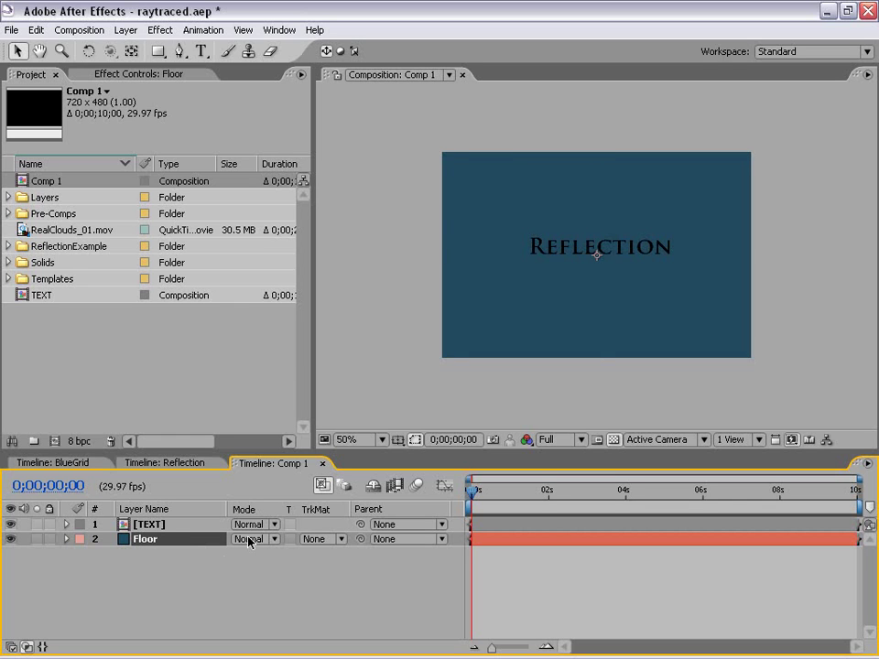
- Show the layer switches and make both the TEXT and Floor layers 3D
left_click(175, 576)
key("F4")
key("F4")
key("F4")
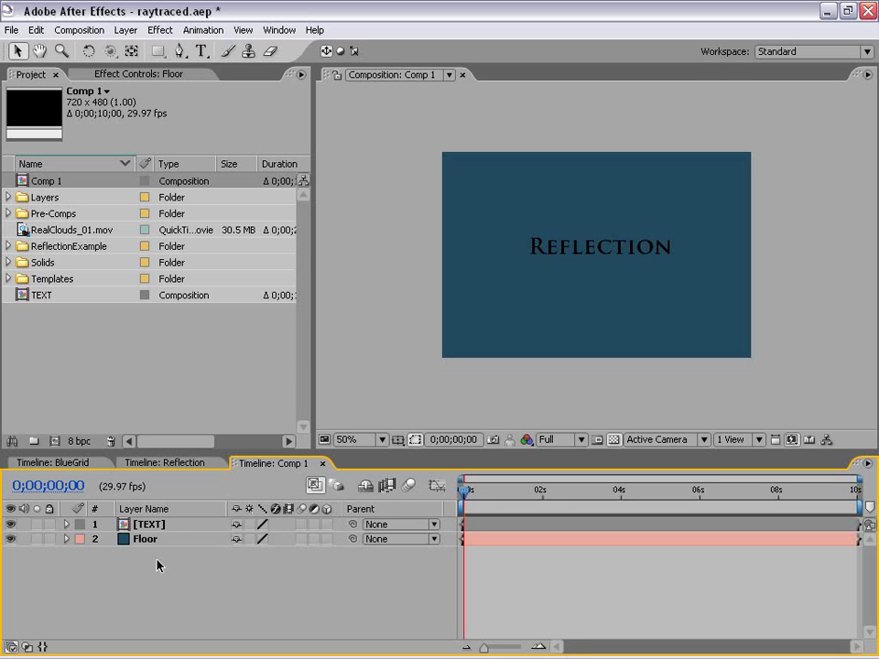
left_click(326, 524)
left_click(562, 323)
key("period")
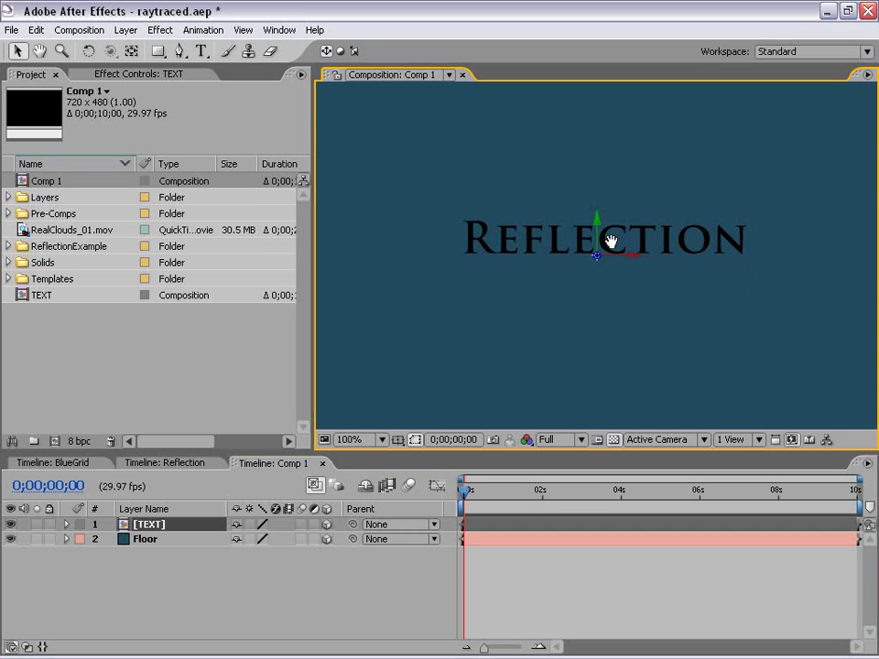
key("comma")
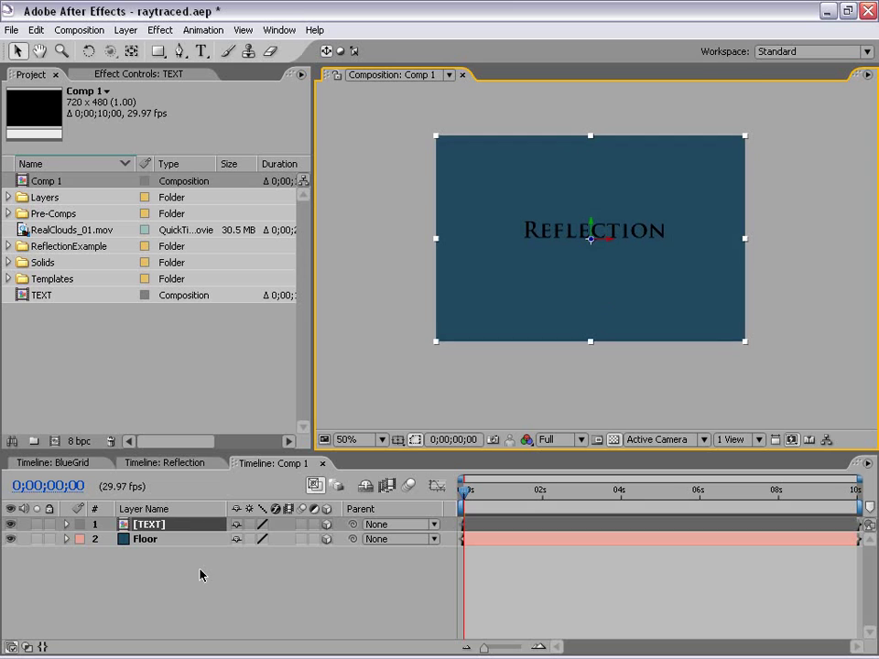
- Rotate the Floor layer's orientation about its X axis until it lies flat, edge-on to the view
left_click(145, 540)
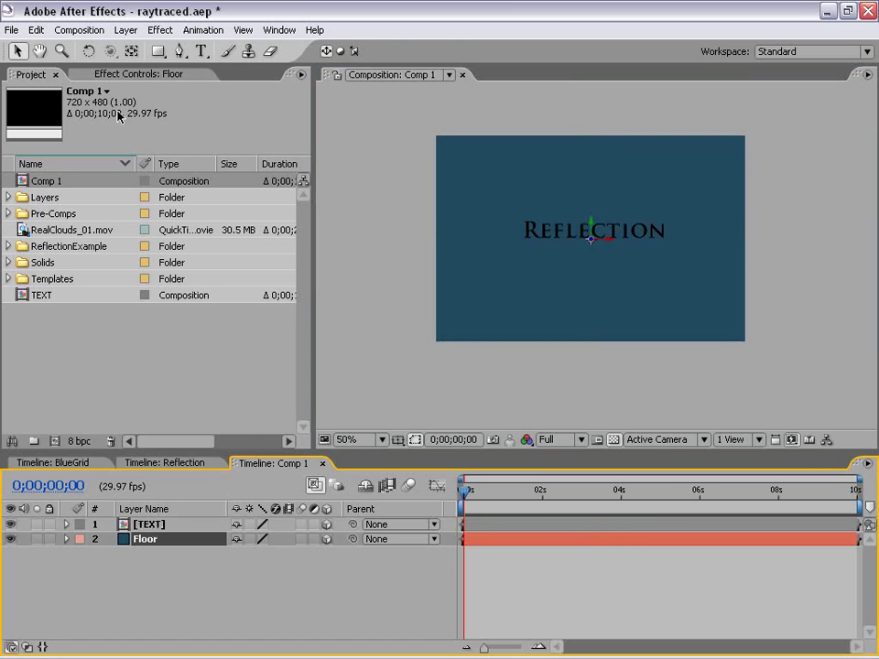
left_click(89, 52)
key("period")
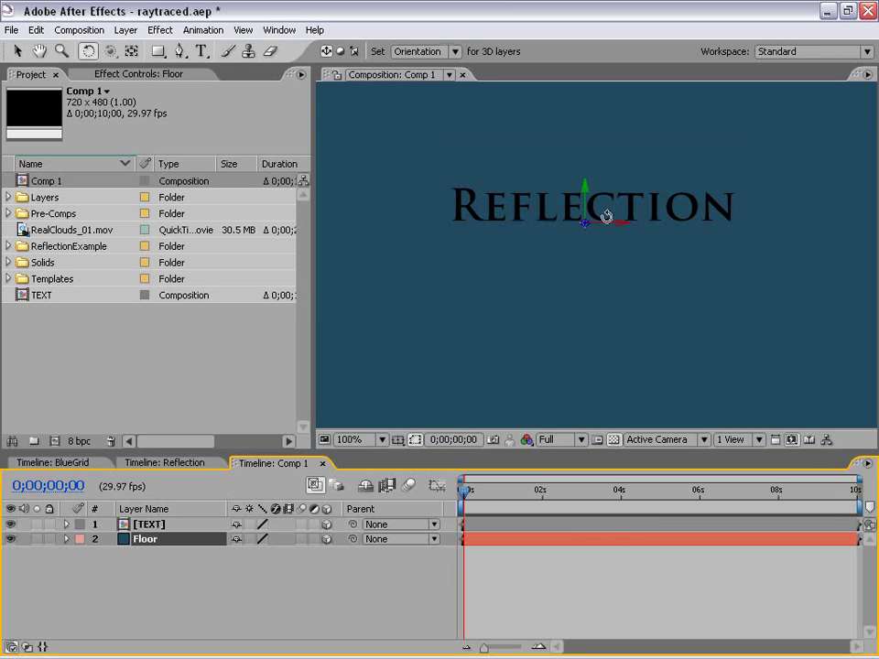
left_click_drag(604, 222, 604, 161)
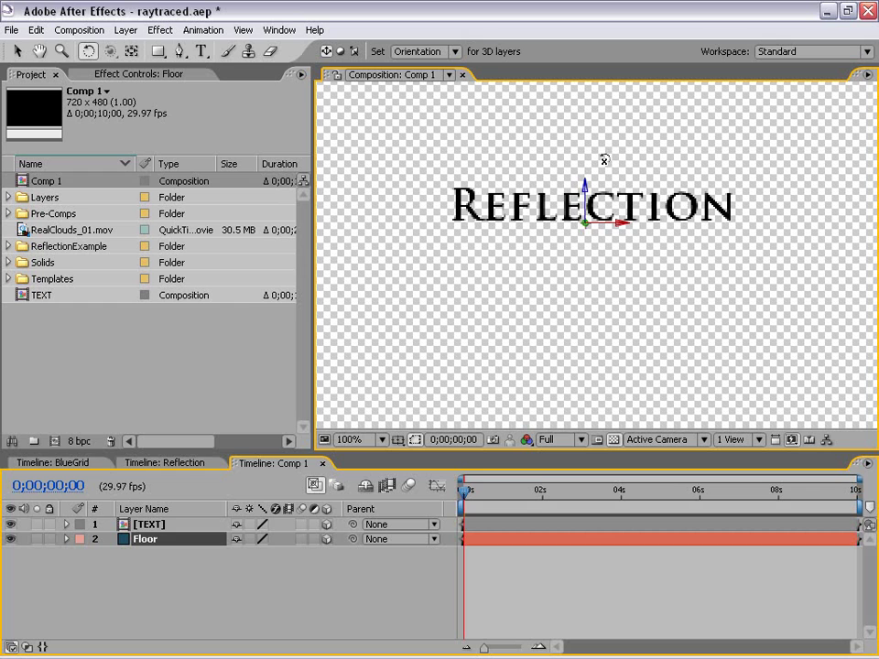
key("comma")
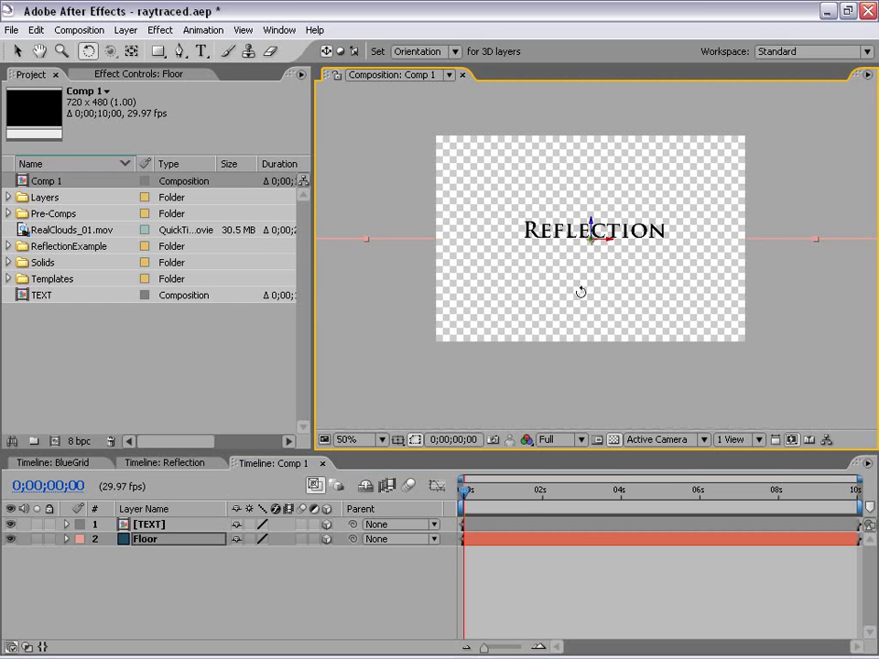
key("comma")
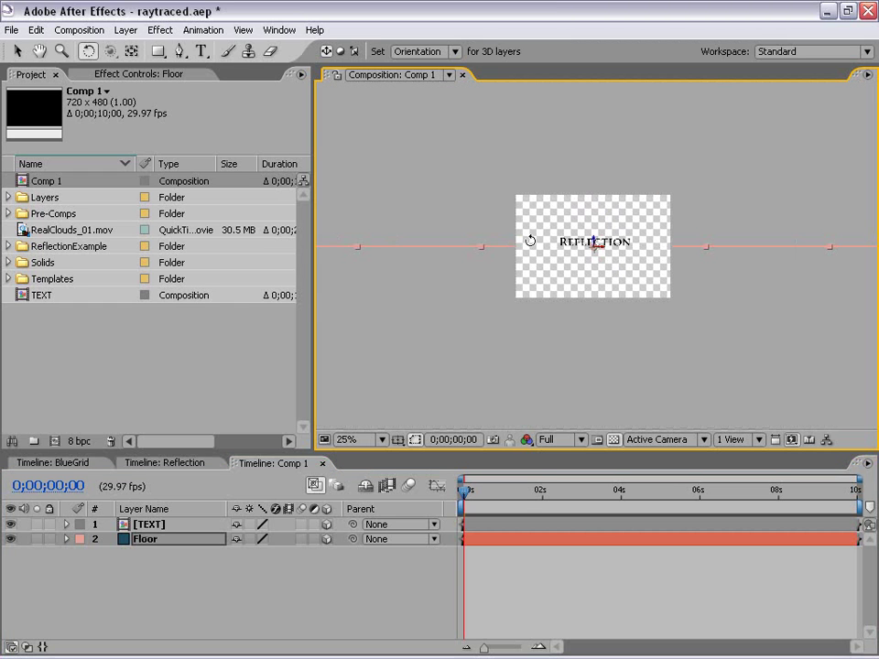
scroll(371, 242, "up", 2)
scroll(519, 250, "down", 2)
left_click(16, 52)
left_click(607, 144)
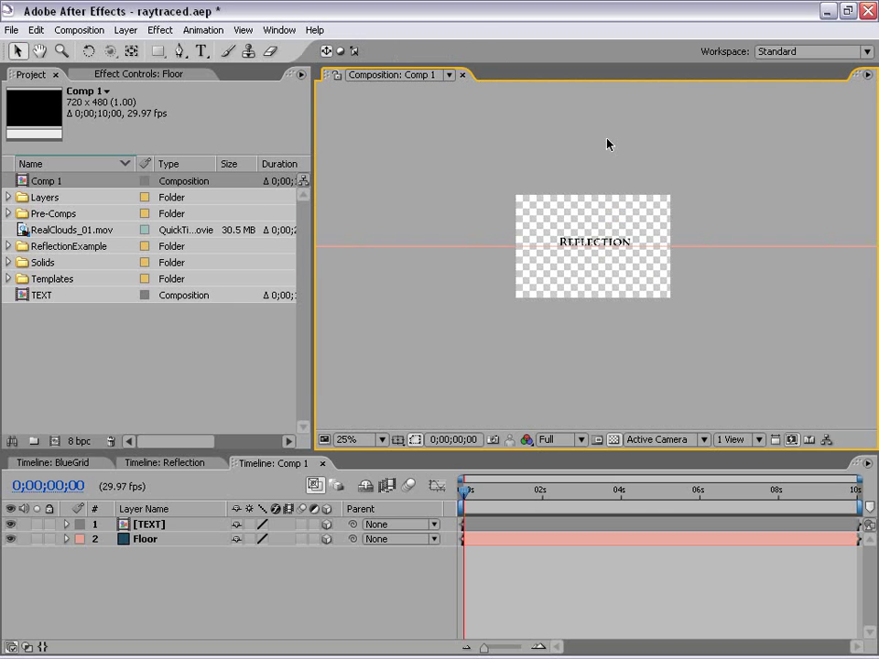
scroll(621, 251, "up", 1)
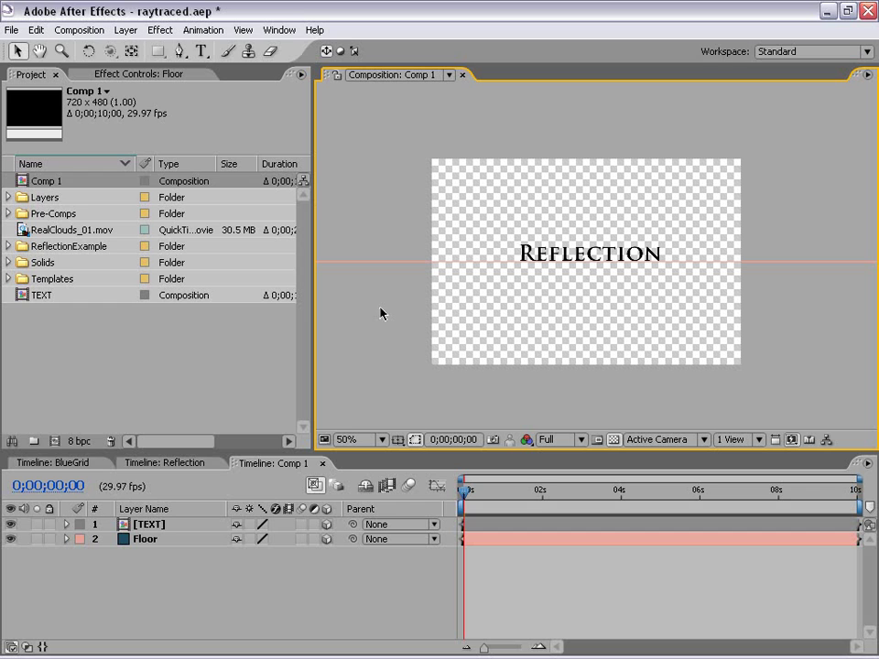
- Create another dark blue solid layer at the composition's size
left_click(126, 30)
mouse_move(134, 53)
left_click(394, 63)
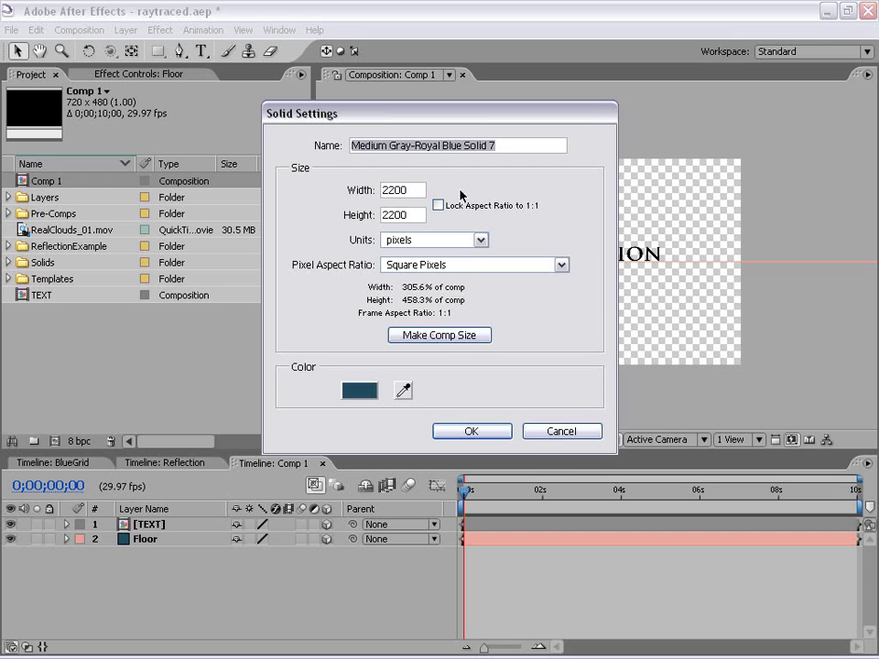
left_click(476, 336)
left_click(464, 435)
left_click(182, 563)
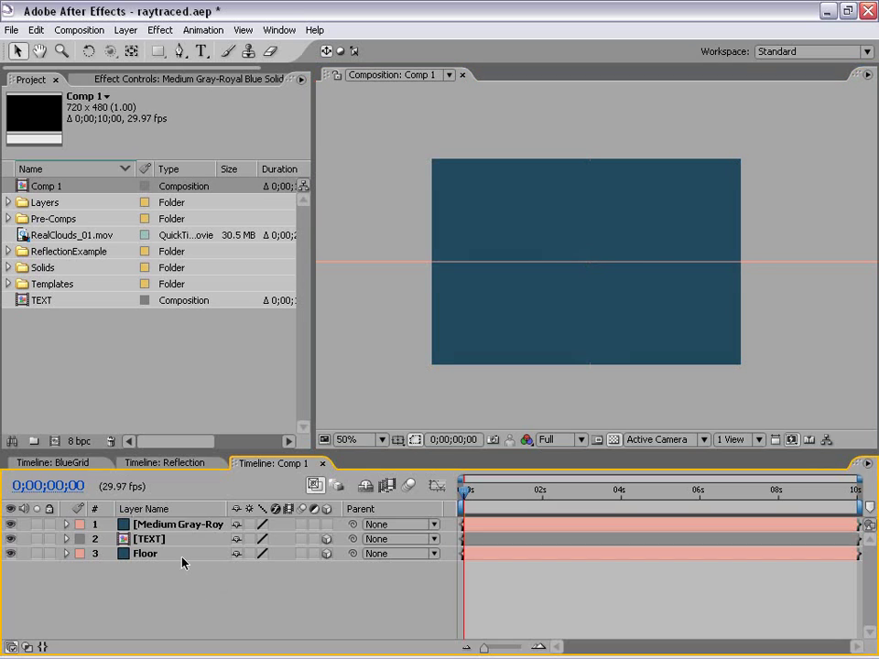
- Move the new comp-sized solid beneath the Floor layer and rename it BG
left_click_drag(177, 526, 163, 566)
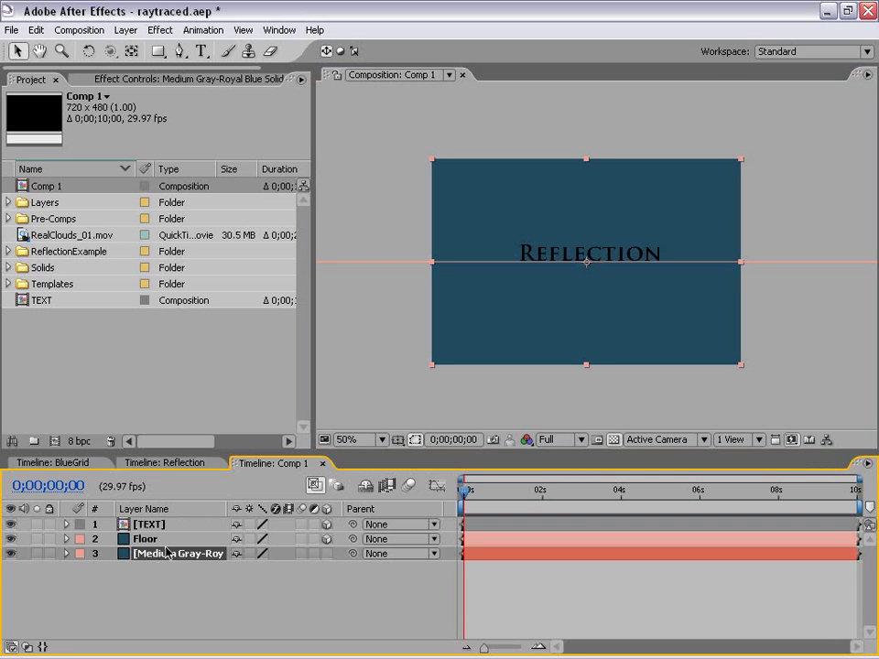
key("Return")
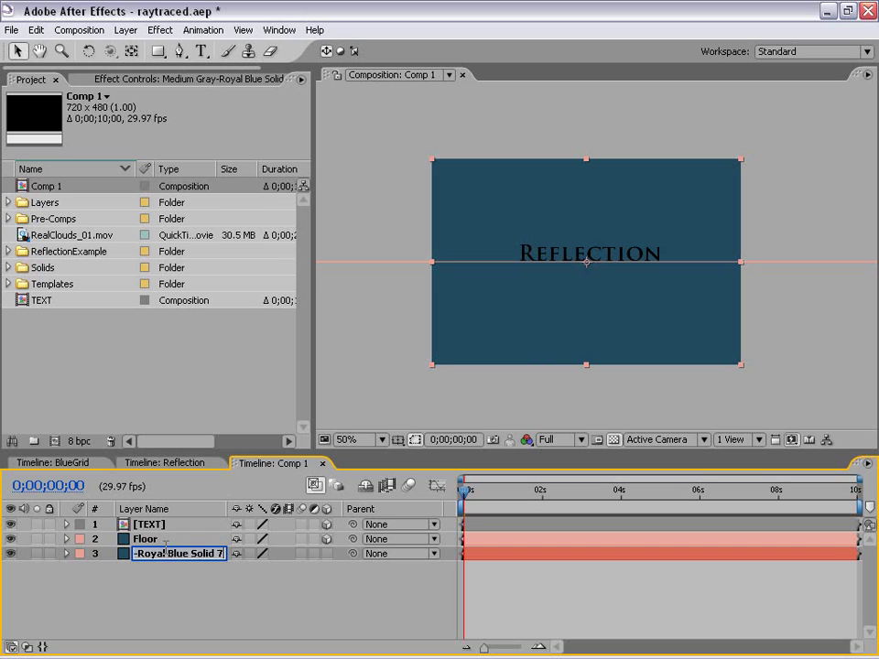
type("BG")
key("Return")
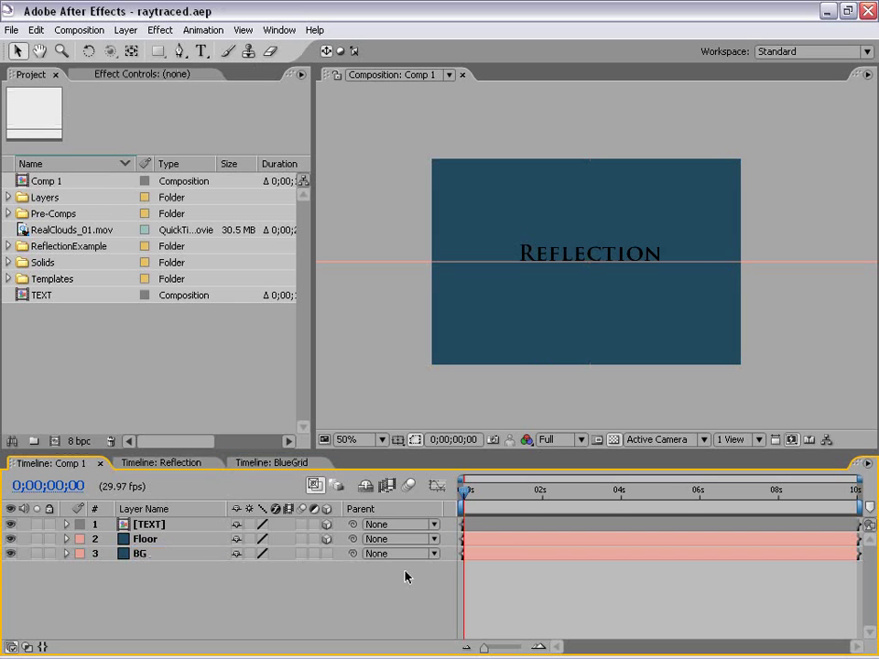
- Apply the Ramp effect to the BG layer
left_click(495, 557)
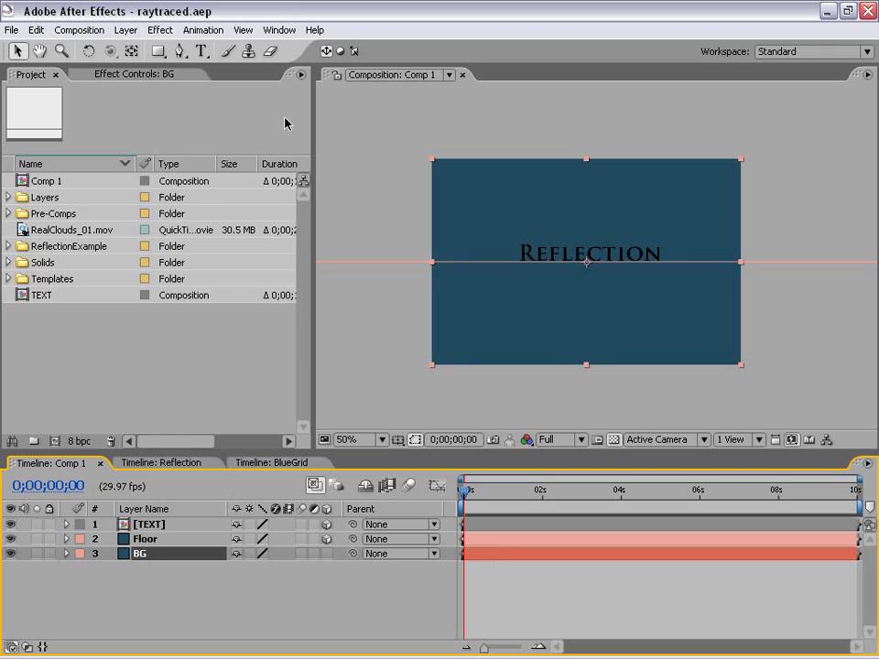
left_click(160, 30)
mouse_move(216, 220)
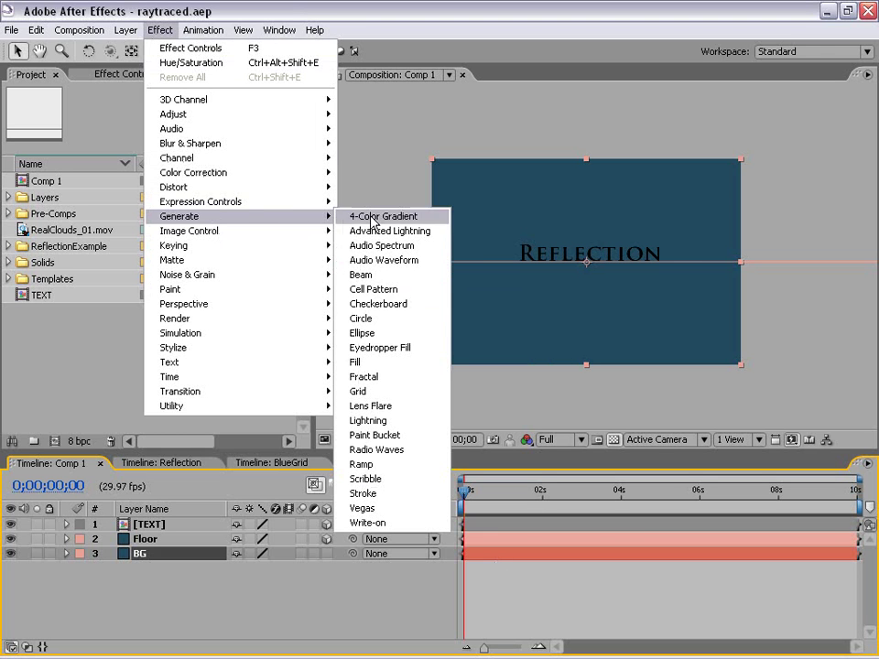
left_click(409, 471)
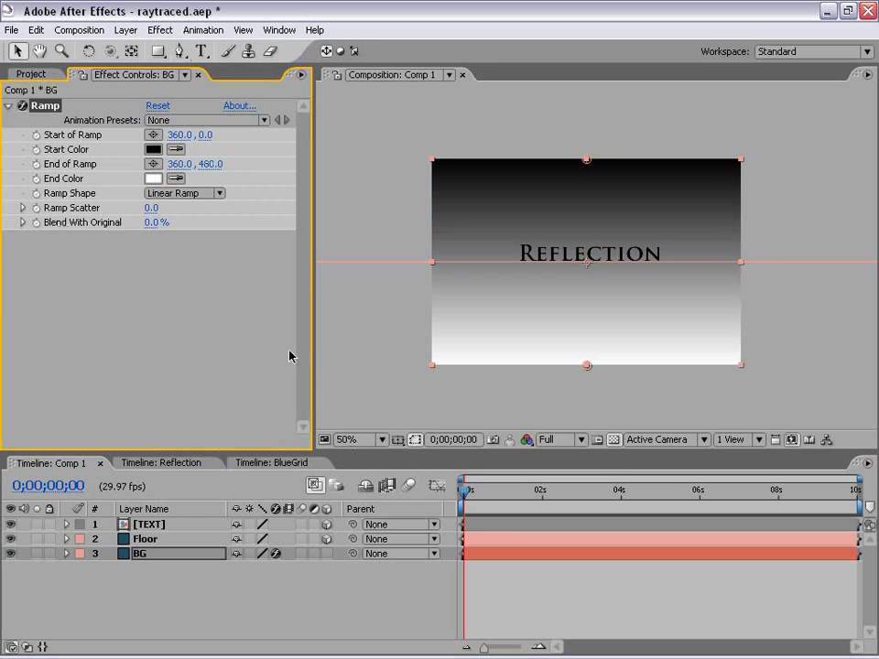
- Set the BG ramp's start color to dark blue 002E48
left_click(153, 150)
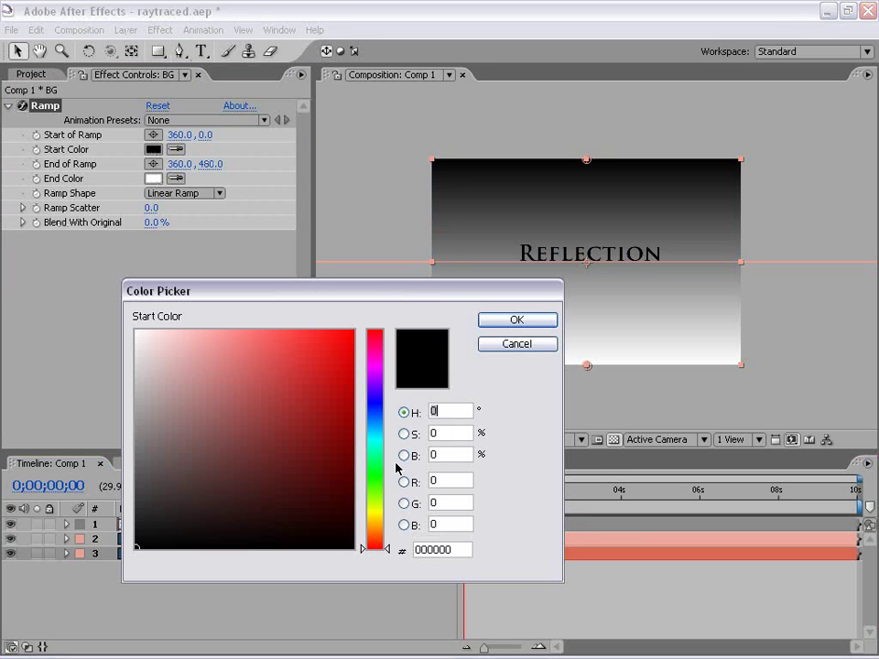
left_click(374, 426)
left_click(290, 480)
left_click_drag(290, 480, 369, 492)
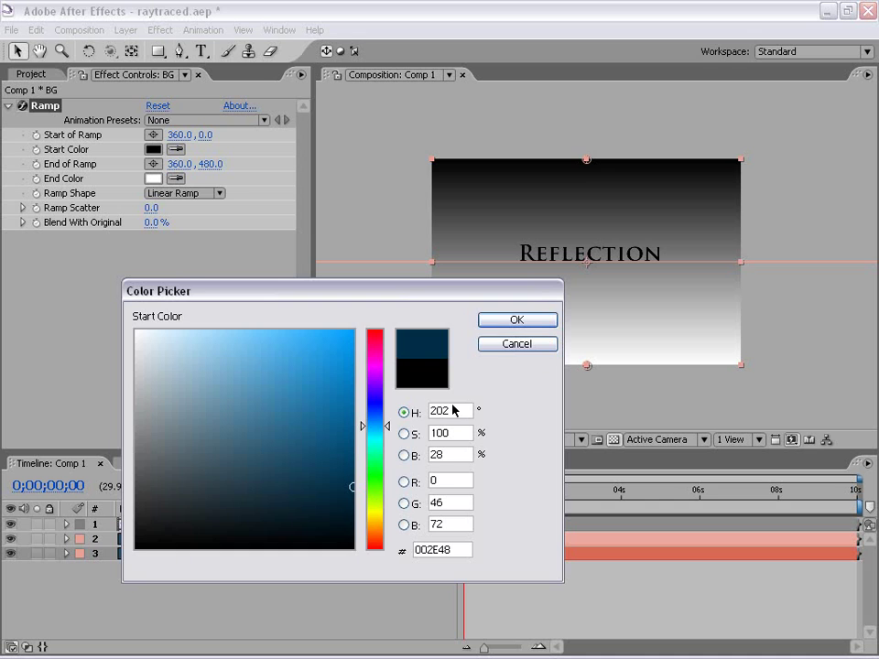
left_click(501, 321)
- Set the BG ramp's end color to pale cyan C7F8FF
left_click(153, 179)
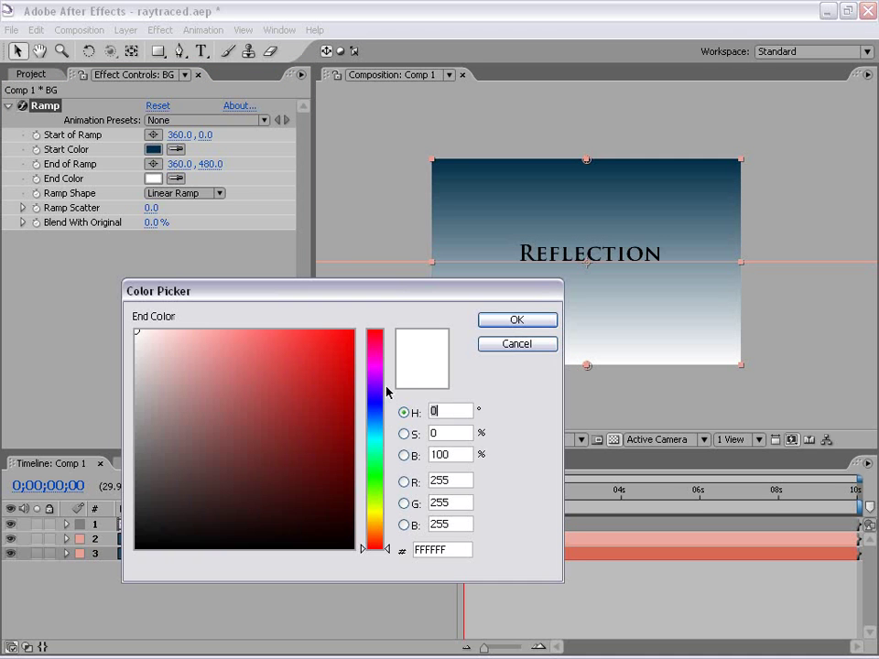
left_click(374, 436)
left_click(183, 330)
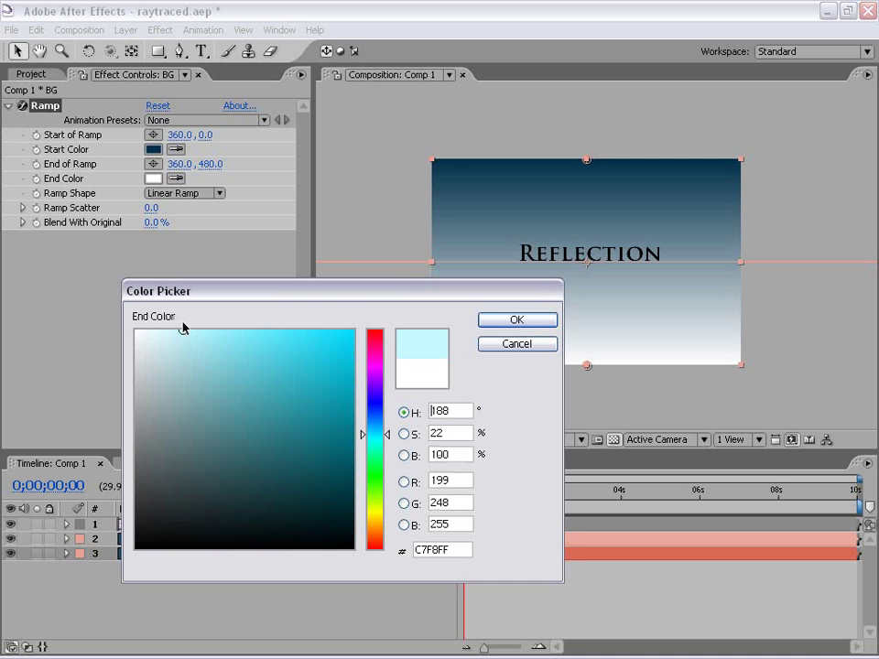
left_click(509, 328)
left_click(774, 173)
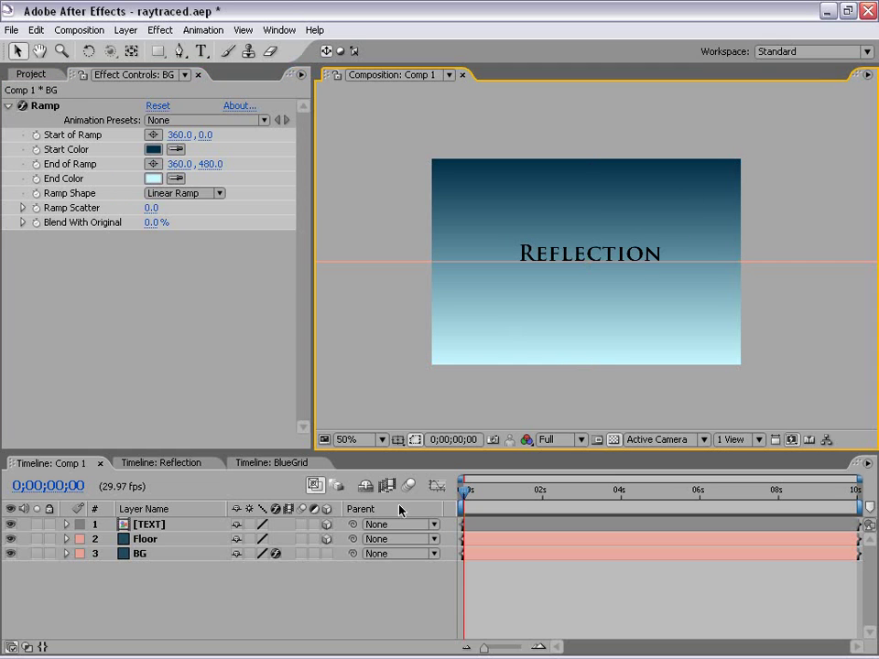
- Reposition the BG ramp's start point to 360, -50 above the frame and its end point to 360, 358
left_click(43, 106)
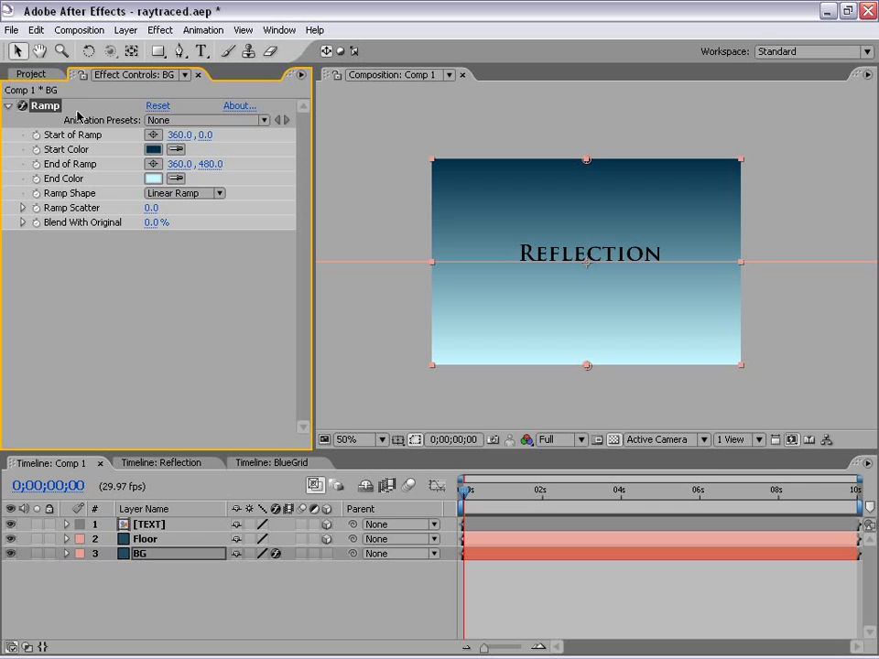
left_click(130, 352)
left_click(44, 106)
mouse_move(587, 161)
left_mouse_down()
mouse_move(587, 188)
mouse_move(587, 141)
left_mouse_up()
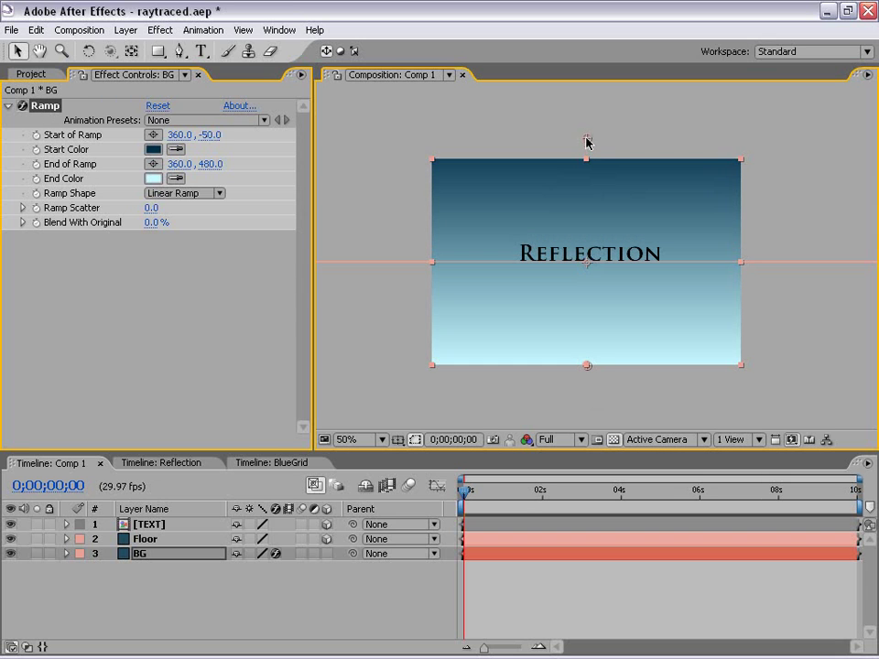
left_click_drag(591, 371, 590, 319)
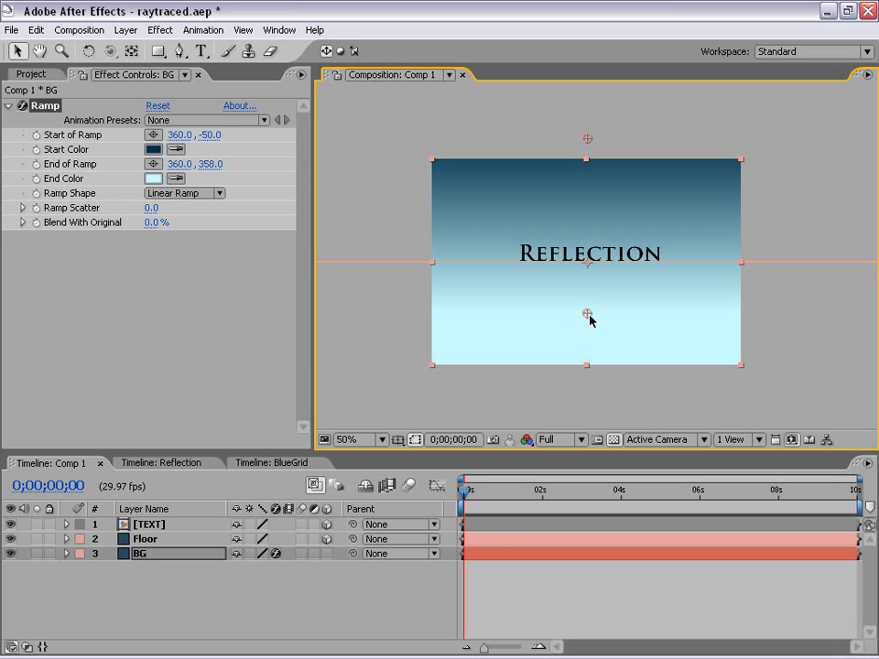
left_click(533, 572)
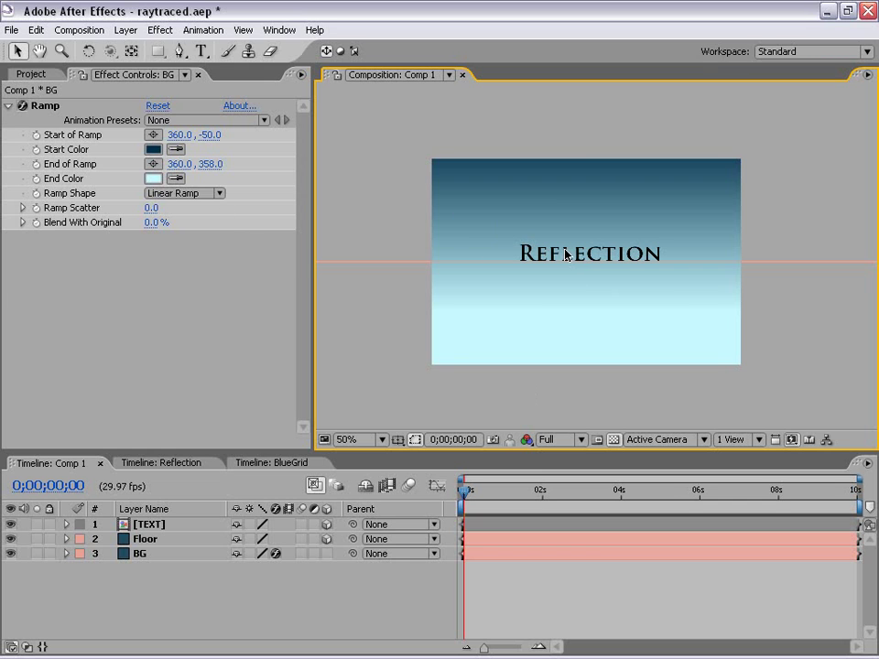
- Add a camera named Camera 1 with the Custom preset, 1111-pixel zoom and depth of field off
left_click(126, 29)
mouse_move(132, 52)
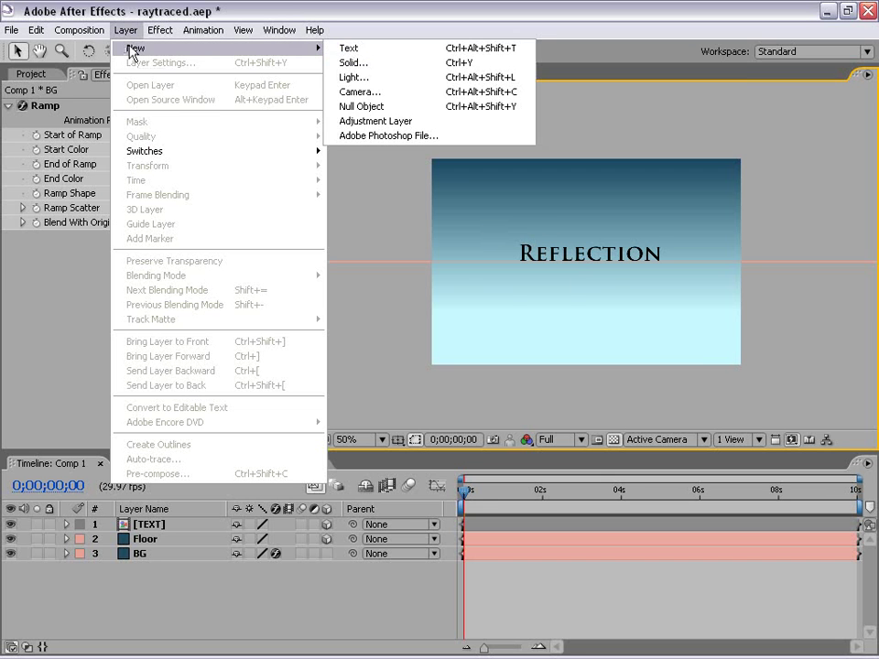
left_click(357, 91)
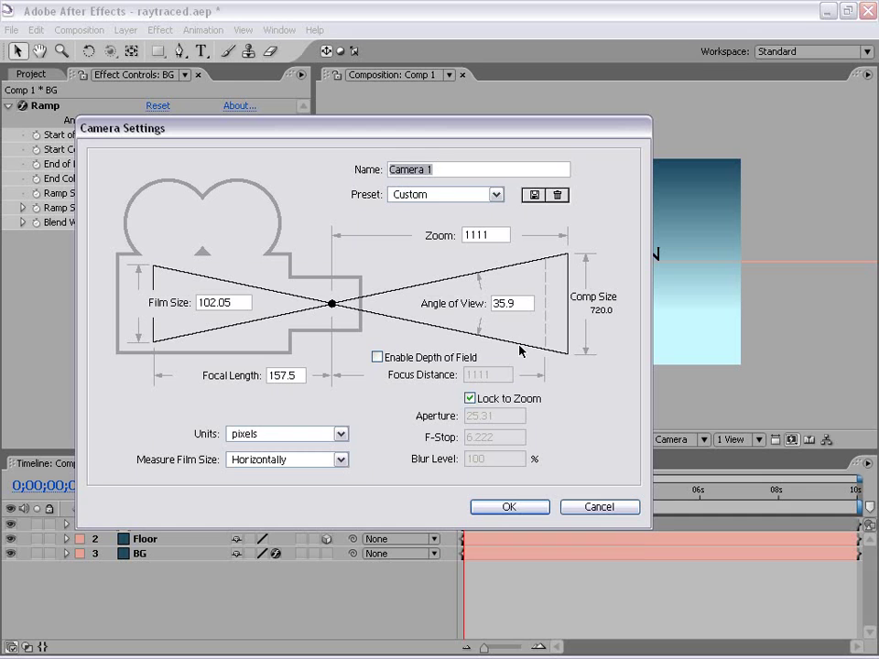
left_click(509, 508)
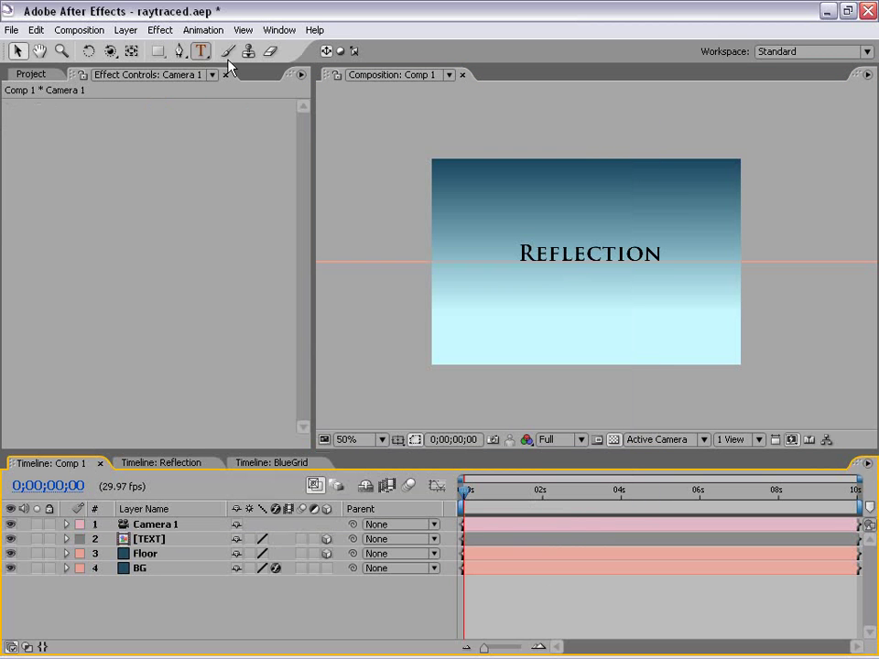
- Orbit Camera 1 upward so it looks slightly down on the floor behind the Reflection text
left_click(110, 52)
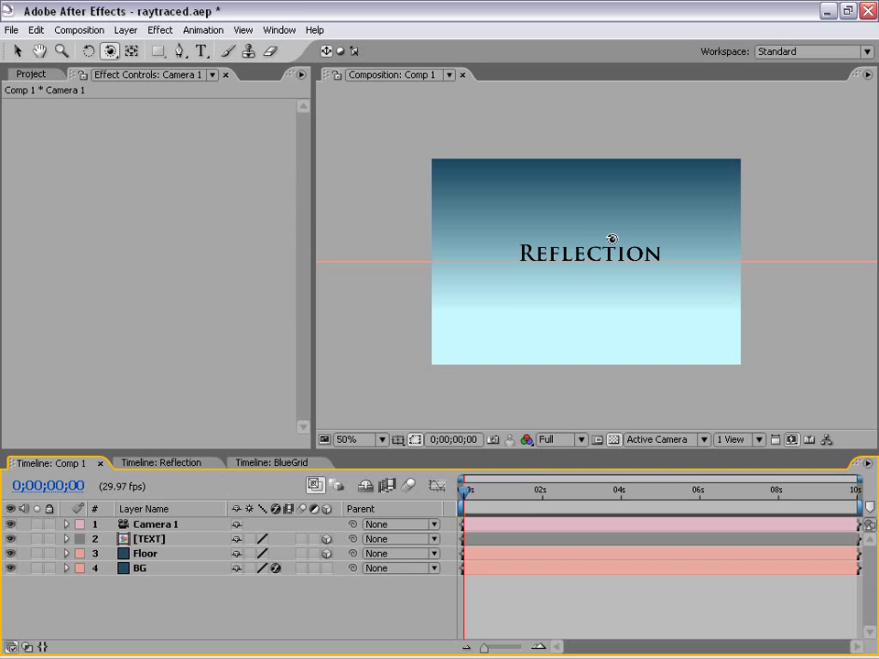
left_click_drag(587, 232, 567, 254)
key("v")
left_click(599, 132)
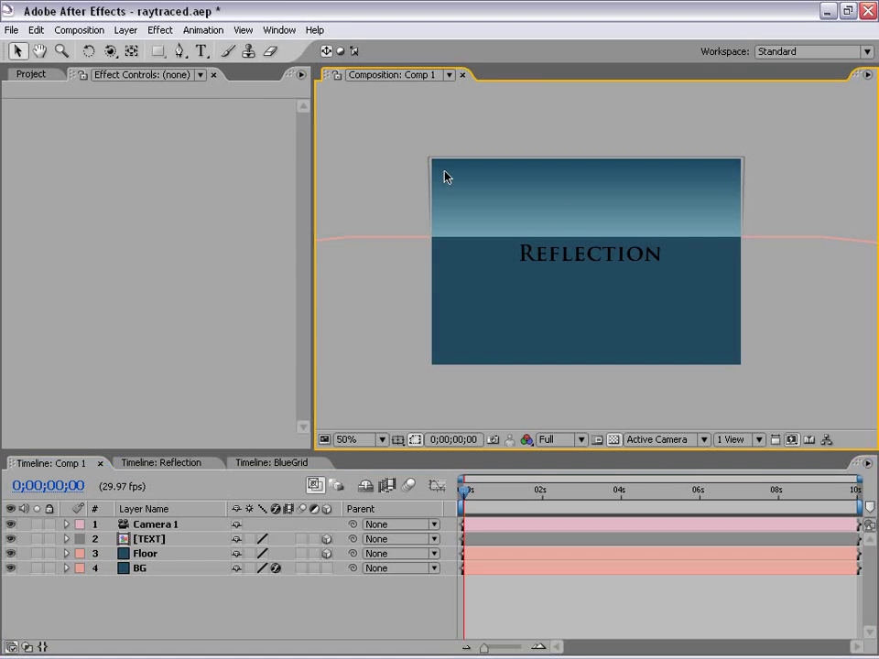
- Add a point light named Light 1 with 200% intensity, white color, shadow casting, 100% shadow darkness and 32-pixel shadow diffusion
left_click(124, 29)
mouse_move(119, 49)
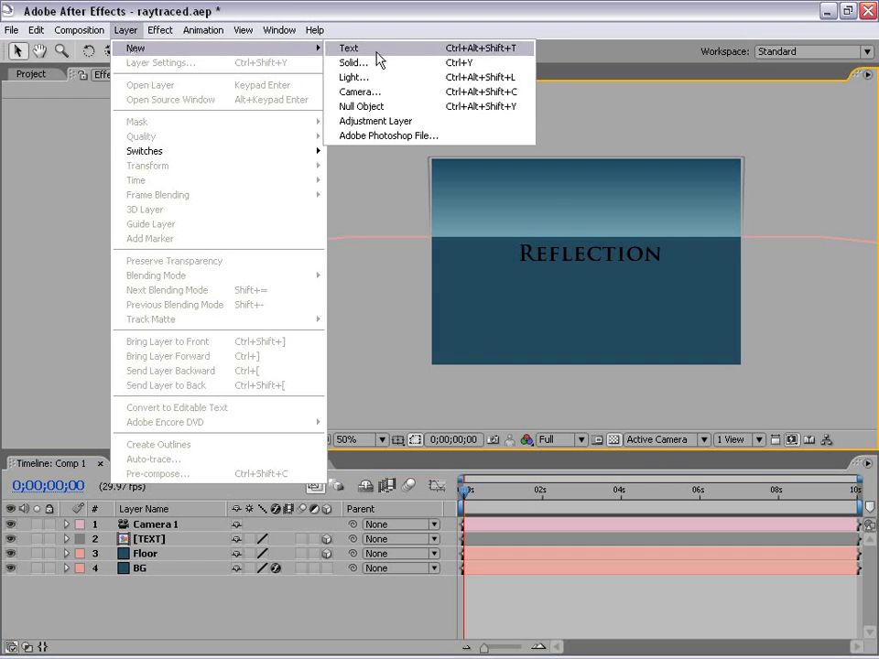
left_click(358, 79)
left_click_drag(732, 192, 333, 157)
left_click(354, 228)
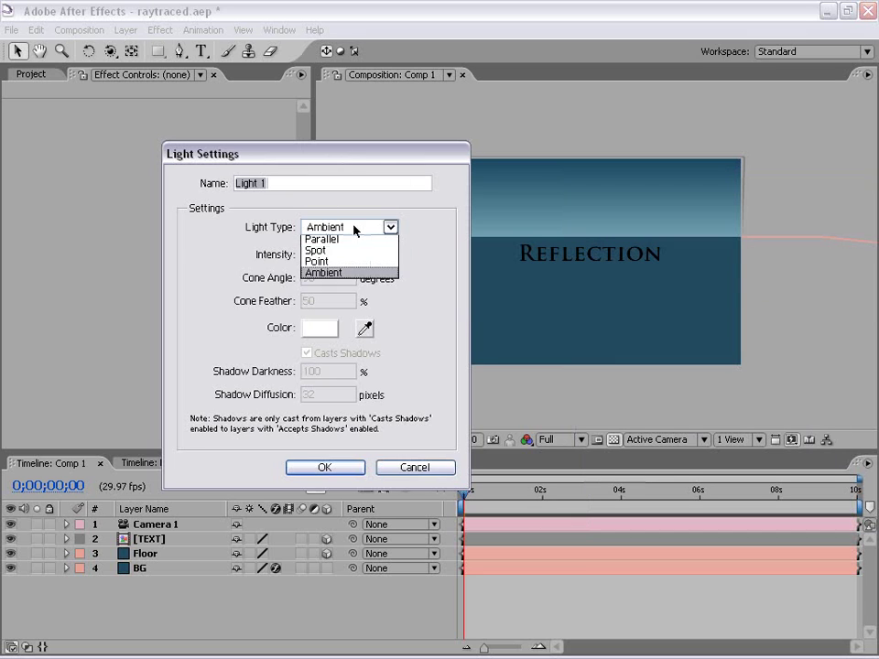
left_click(332, 266)
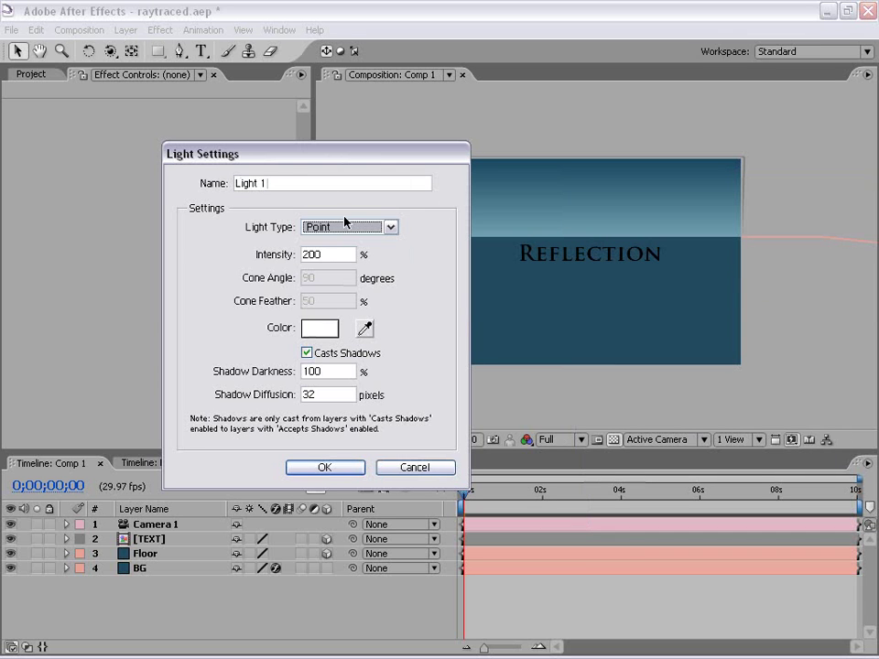
left_click_drag(341, 253, 281, 272)
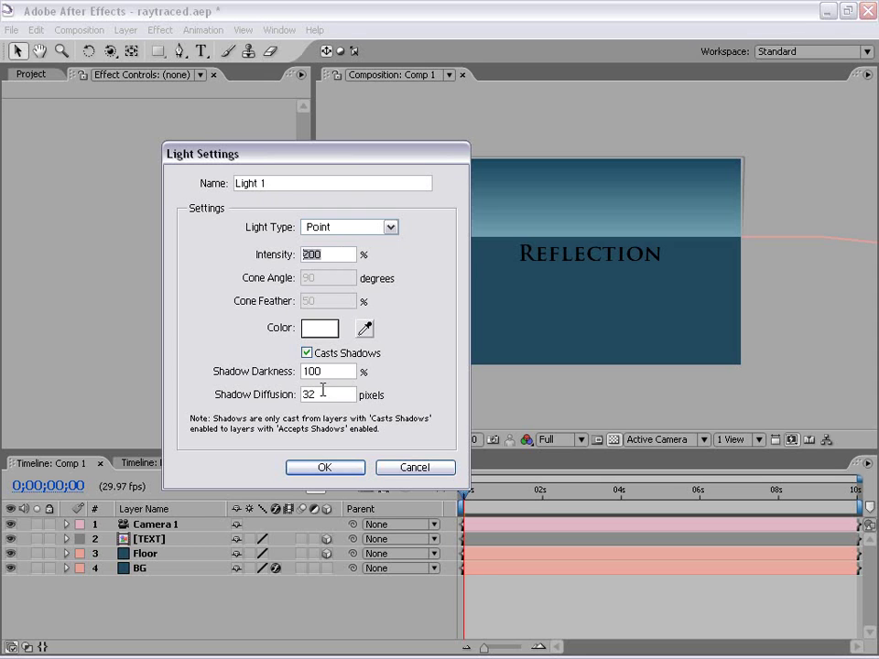
left_click(325, 468)
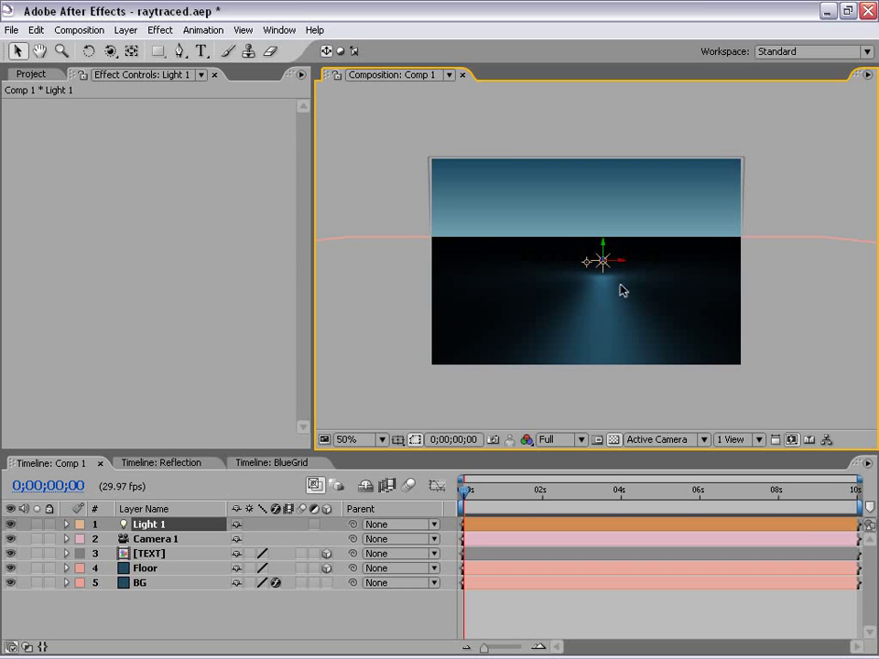
- Raise Light 1 above the Reflection text so it sits over the horizon near the middle of the frame
scroll(615, 290, "up", 1)
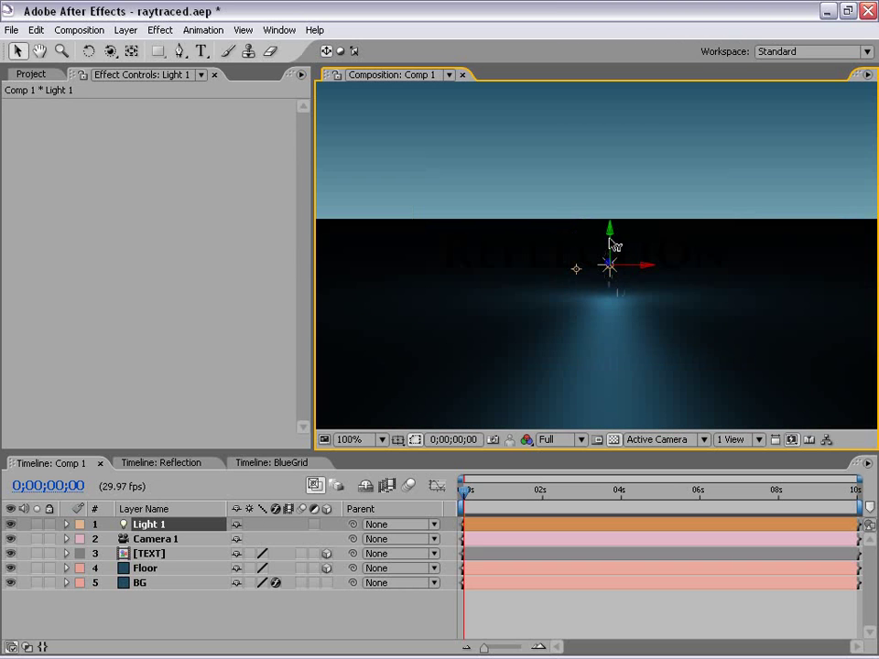
left_click_drag(614, 236, 614, 190)
key("comma")
key("period")
key("period")
left_click_drag(588, 274, 624, 328)
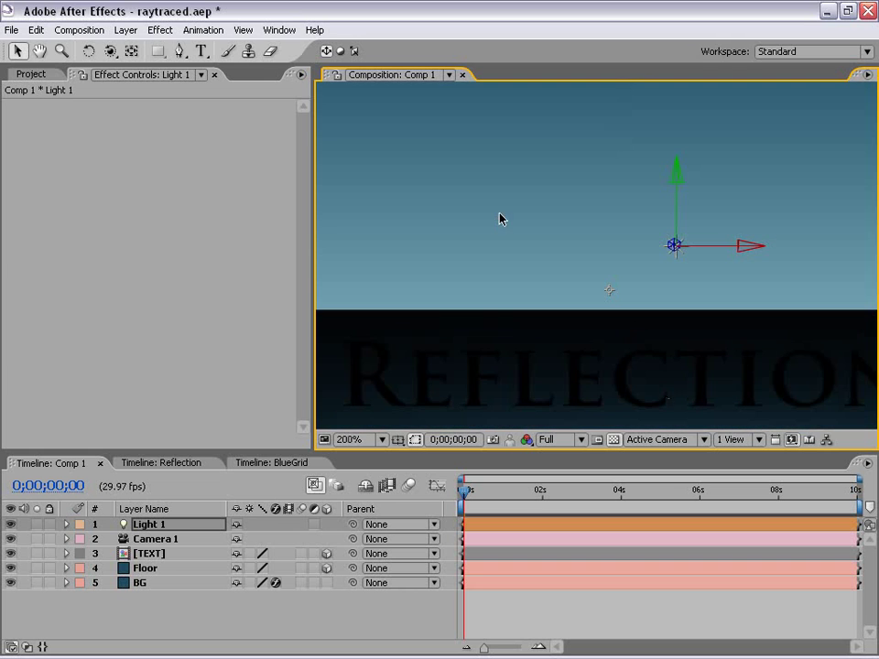
key("comma")
key("comma")
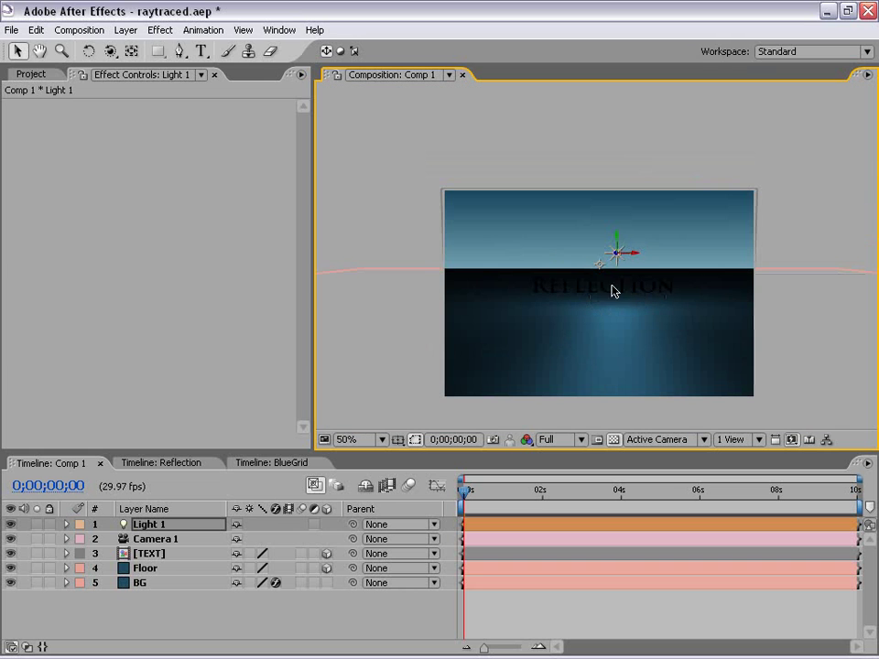
key("period")
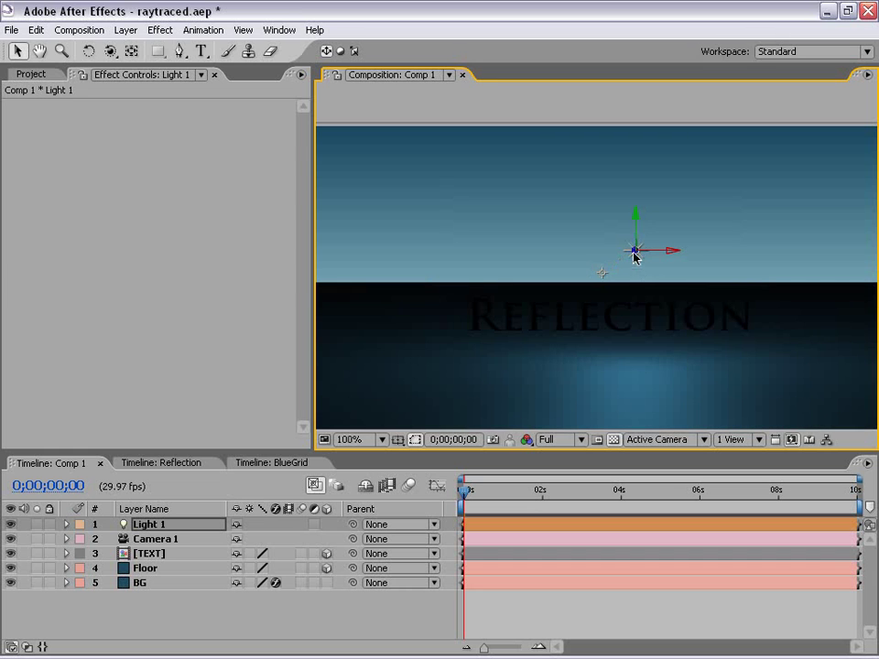
left_click_drag(636, 254, 371, 221)
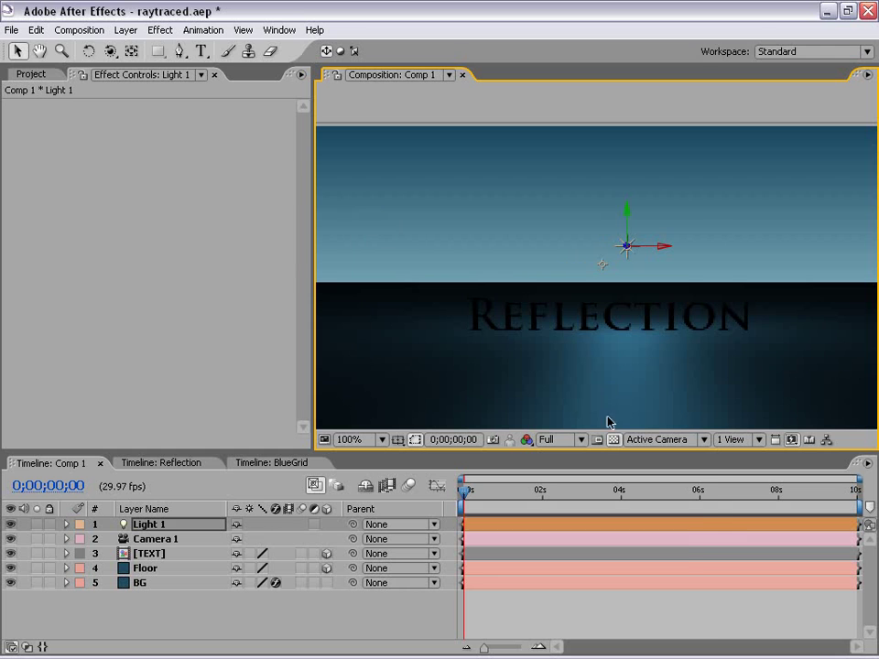
- In the Top view, move Light 1 farther back behind the text, and return to the Active Camera view
left_click(659, 440)
left_click(650, 530)
key("comma")
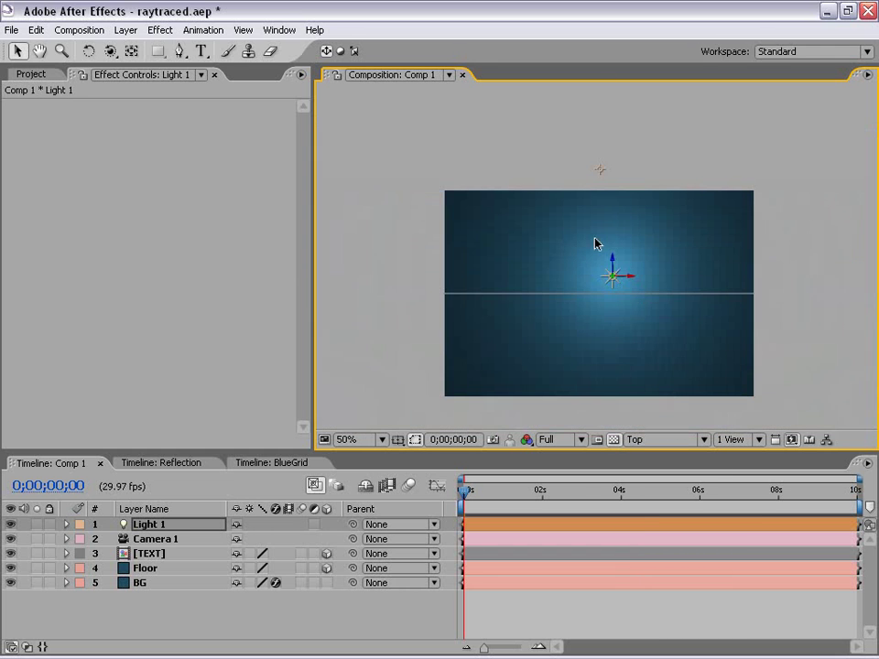
left_click_drag(612, 270, 614, 240)
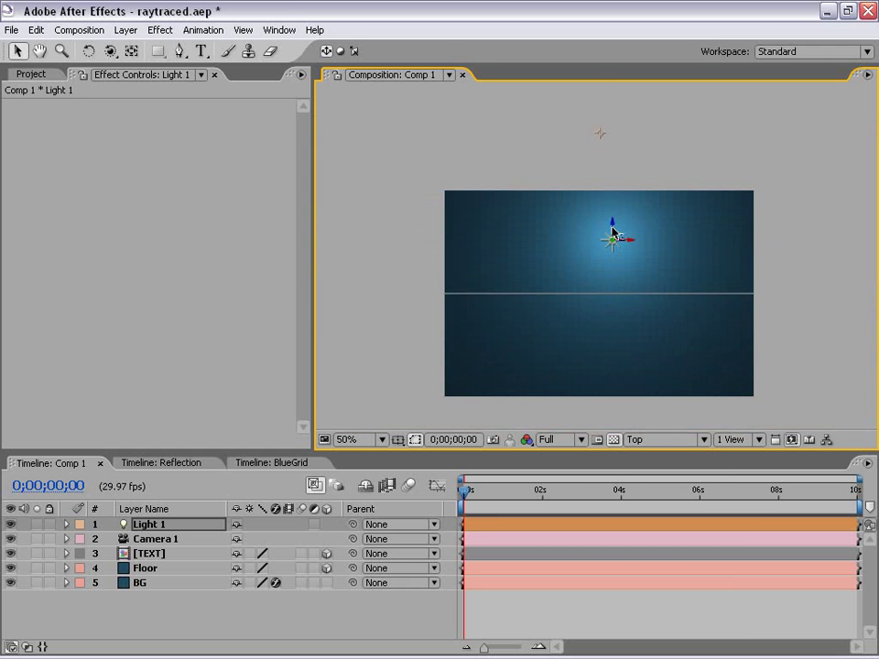
left_click(649, 440)
left_click(651, 458)
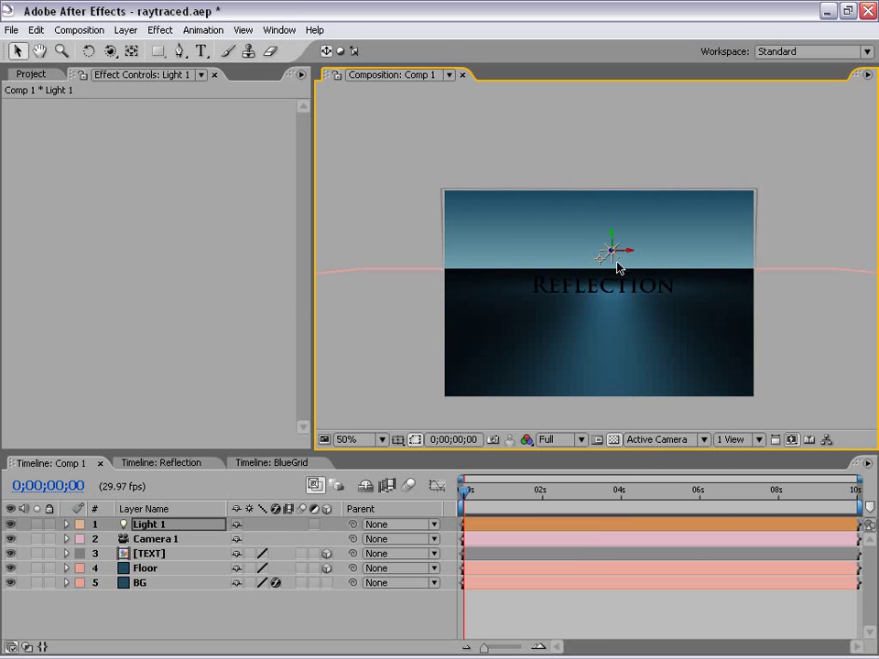
- Fine-tune Light 1's position above the center of the text, and deselect it
key("period")
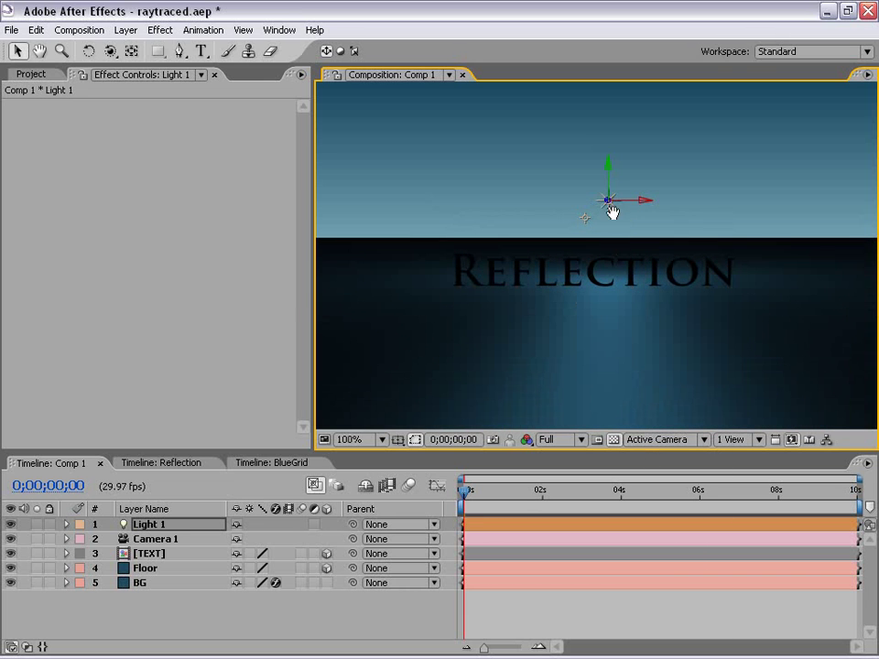
left_click_drag(606, 199, 429, 179)
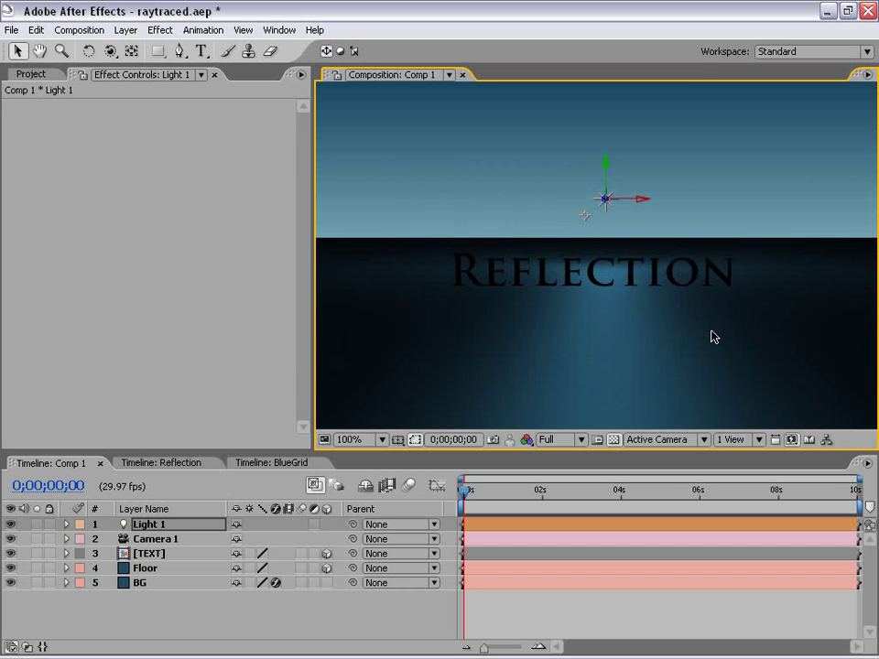
key("comma")
left_click_drag(652, 320, 649, 307)
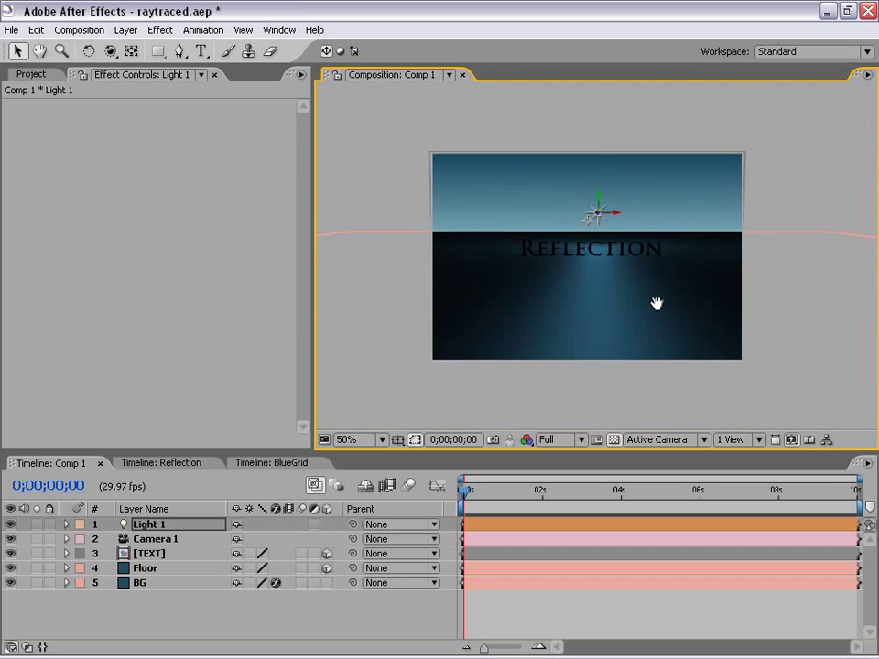
left_click(803, 192)
key("period")
left_click_drag(631, 238, 616, 249)
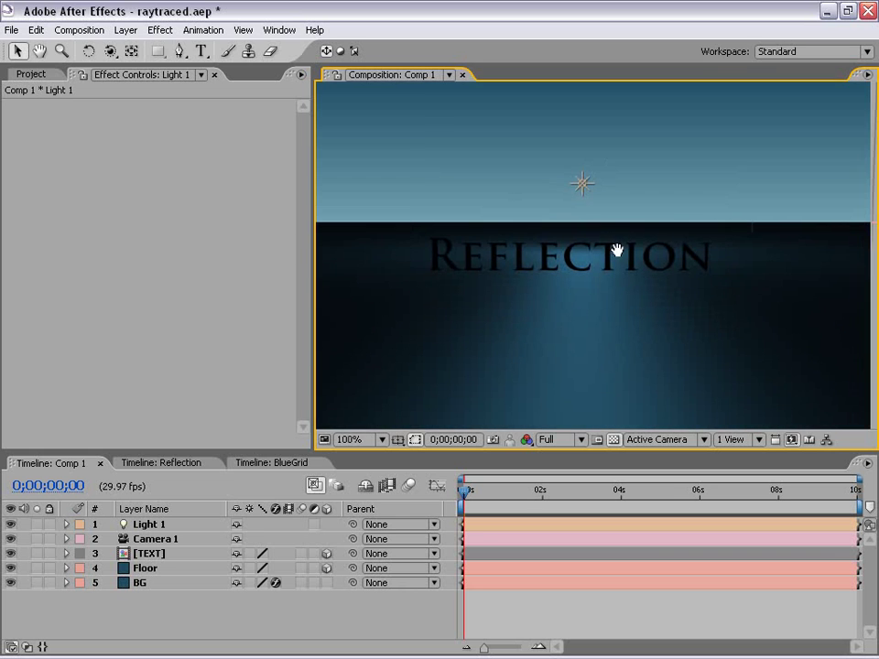
key("comma")
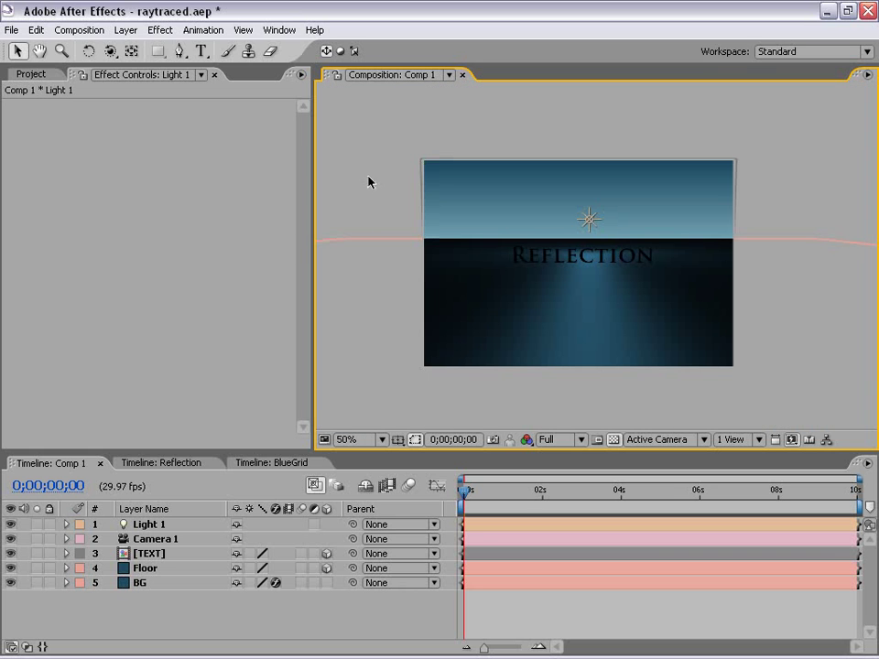
- Add an ambient light named Light 2 with 30% intensity
left_click(126, 30)
mouse_move(161, 53)
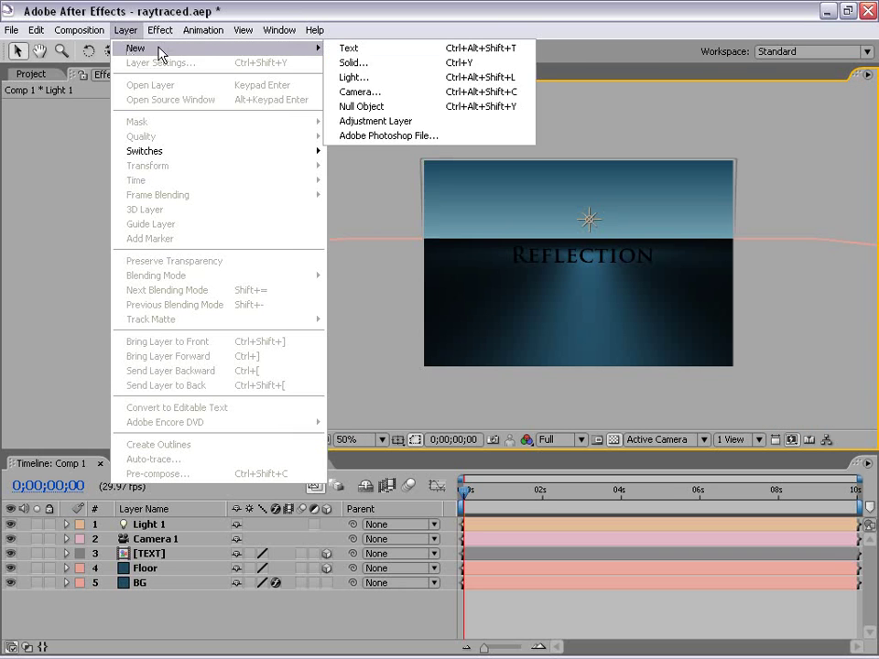
left_click(366, 77)
left_click(391, 227)
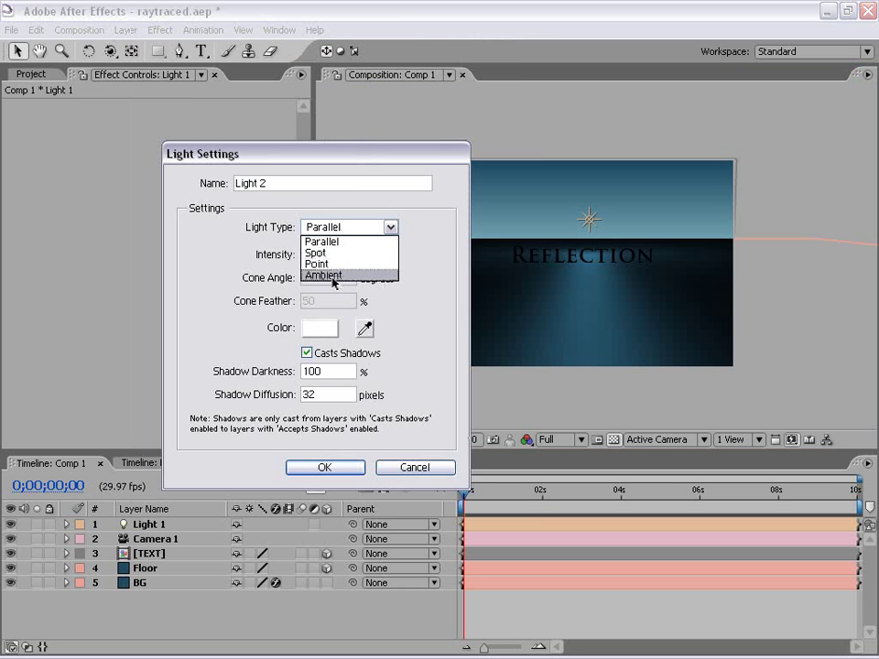
left_click(383, 274)
double_click(331, 255)
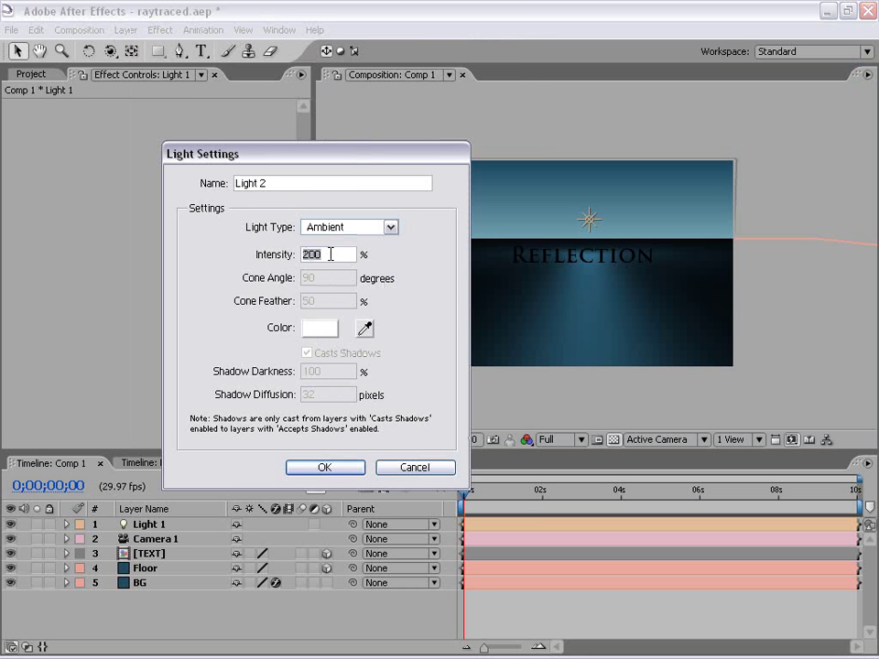
type("30")
left_click(325, 467)
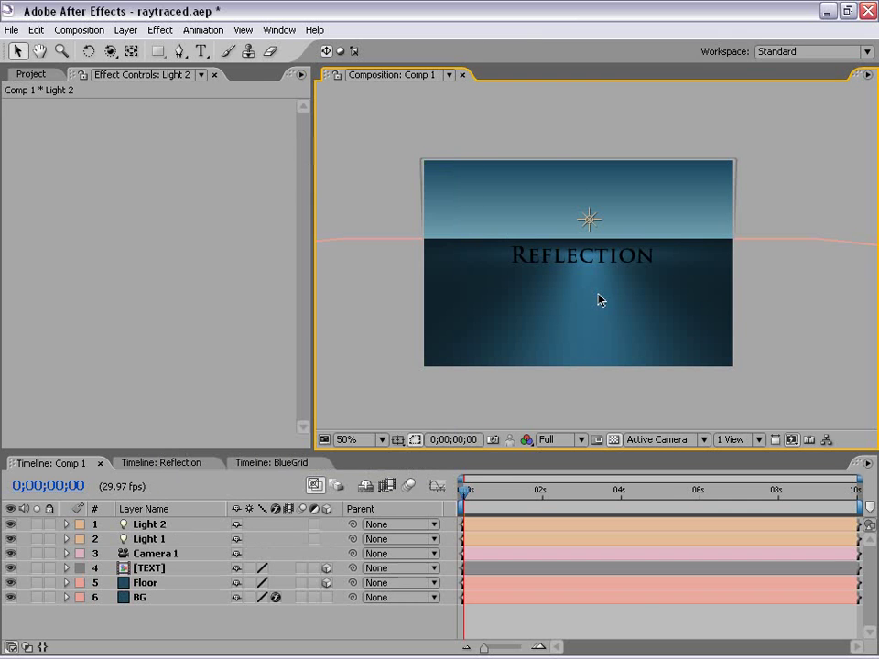
- Try raising Light 1's intensity to about 494%, and undo the change
key("period")
left_click(147, 524)
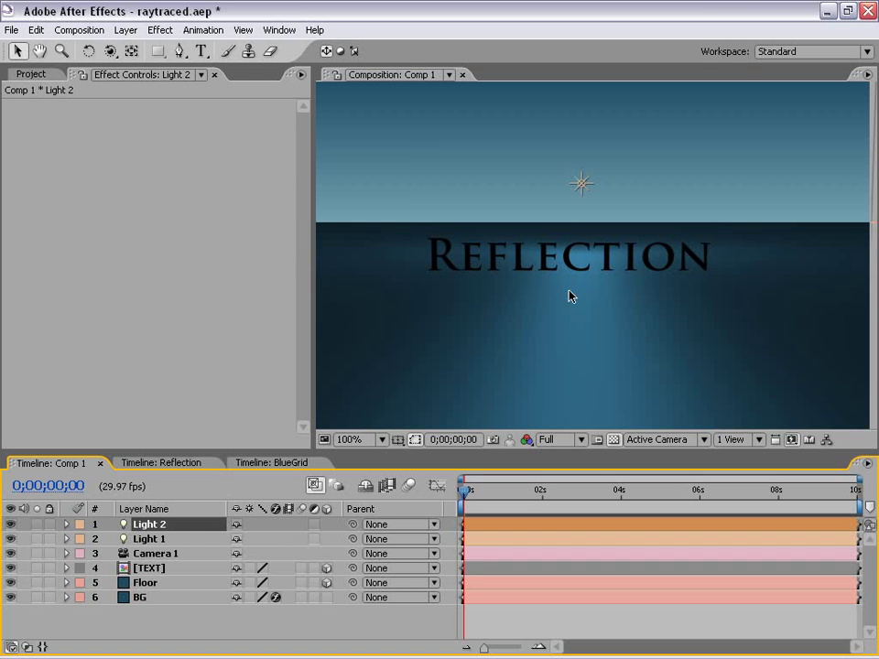
key("comma")
left_click(171, 541)
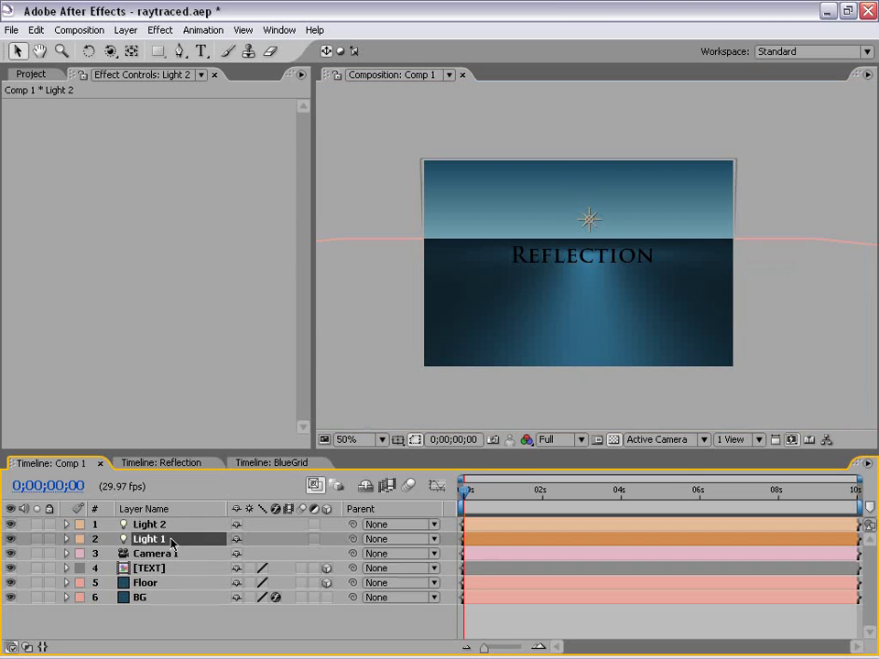
key("t")
left_click_drag(228, 560, 448, 534)
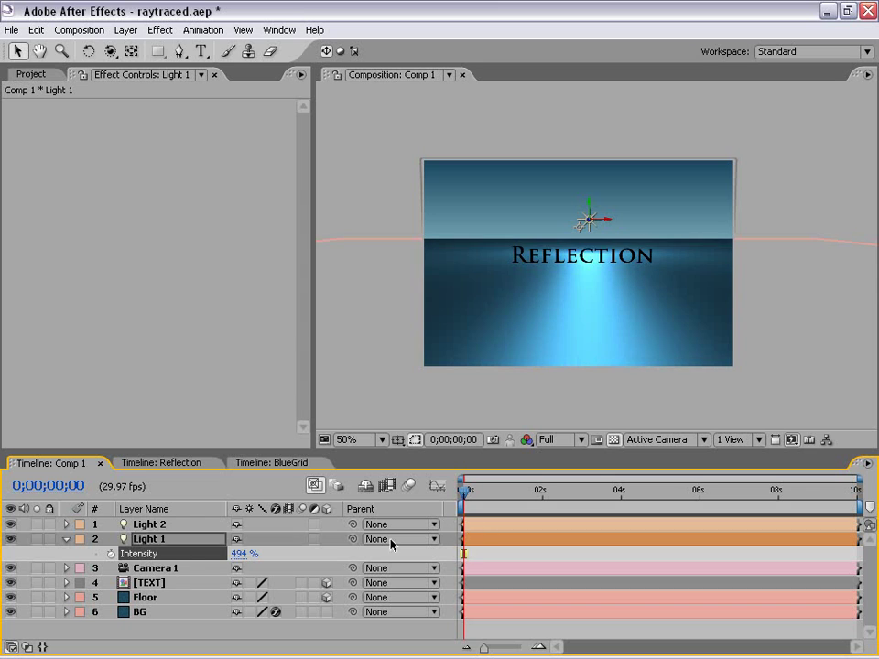
key("ctrl+z")
- Display Light 2's Intensity property and examine the lit floor around the text
left_click(150, 524)
left_click(67, 526)
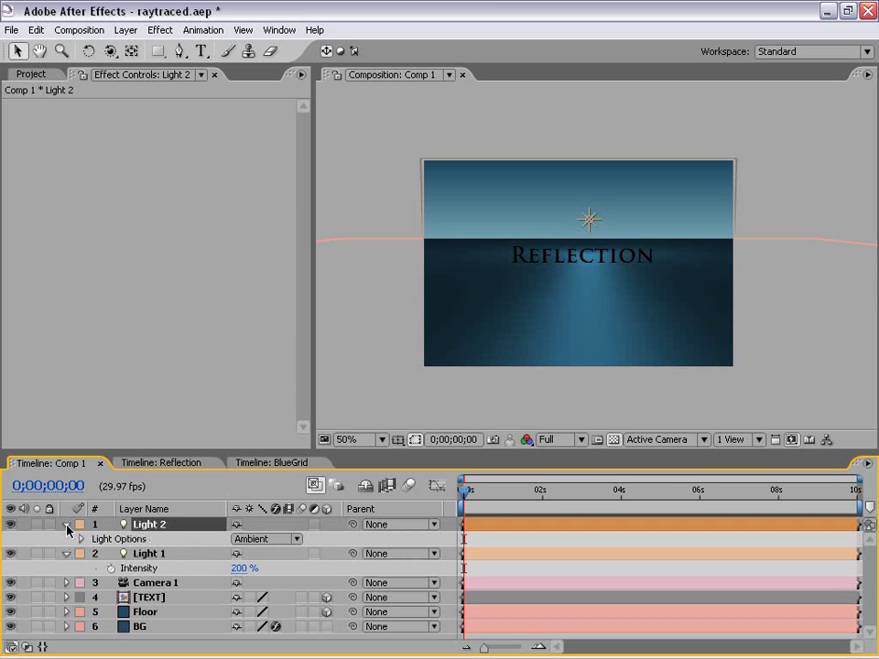
key("t")
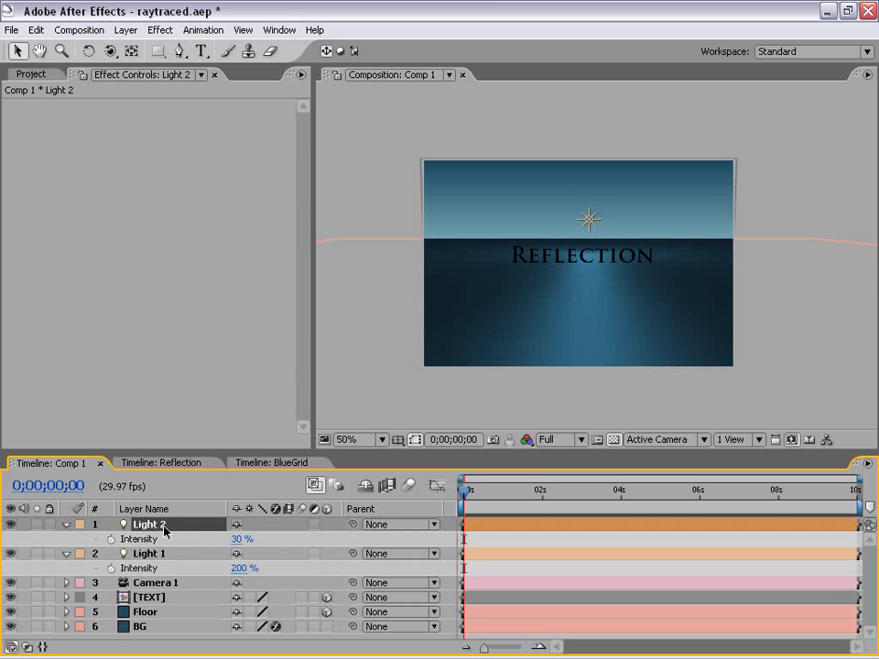
key("period")
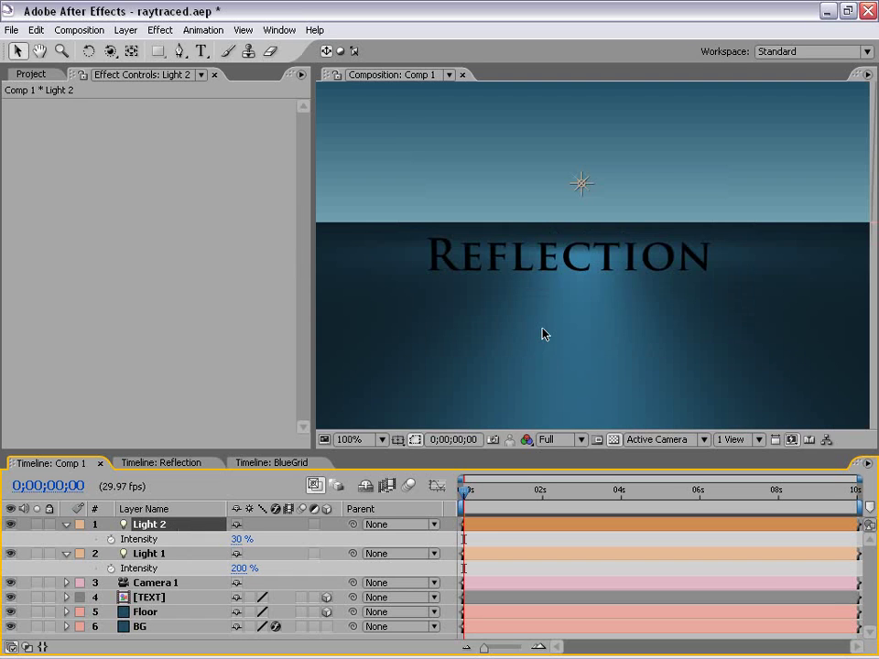
key("comma")
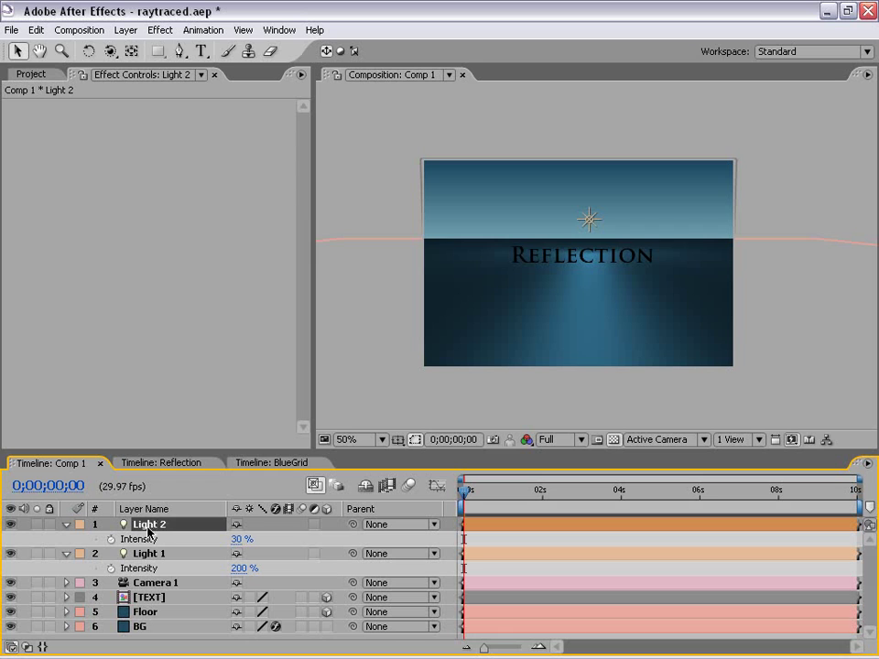
- Rename the ambient Light 2 layer as Fill and the Light 1 layer as Point
key("Return")
type("Fil")
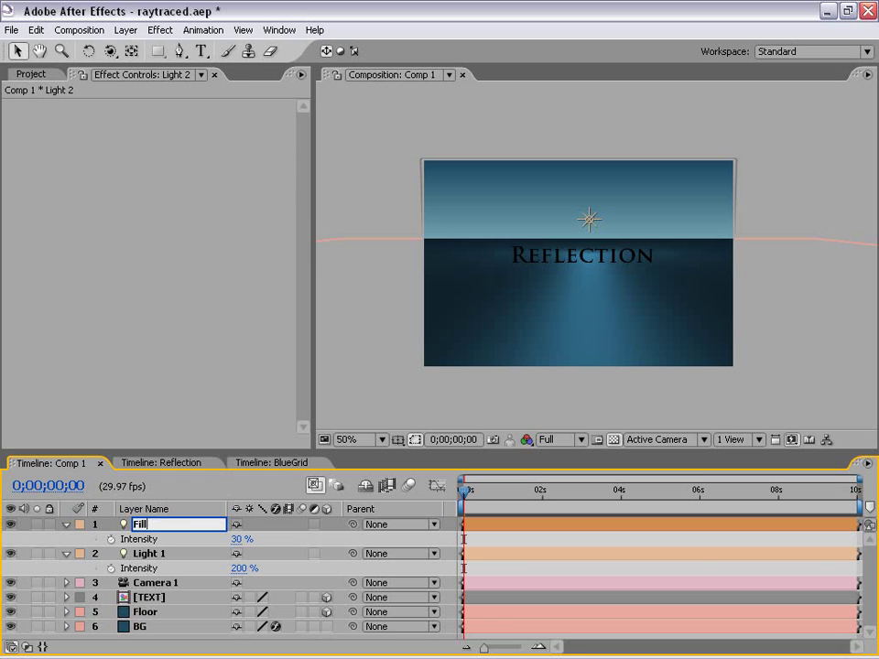
type("l")
key("Return")
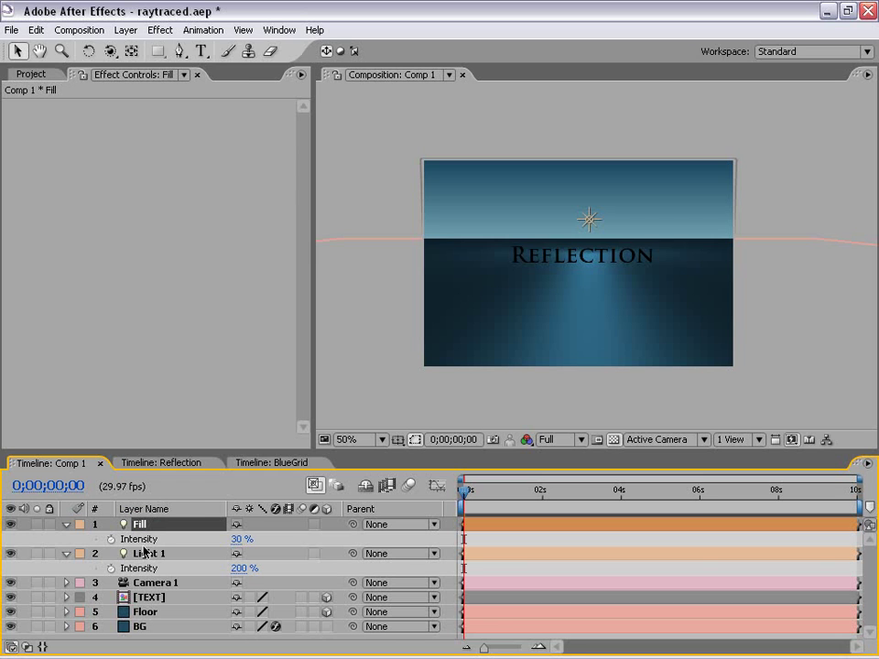
left_click(143, 552)
key("Return")
type("Point")
key("Return")
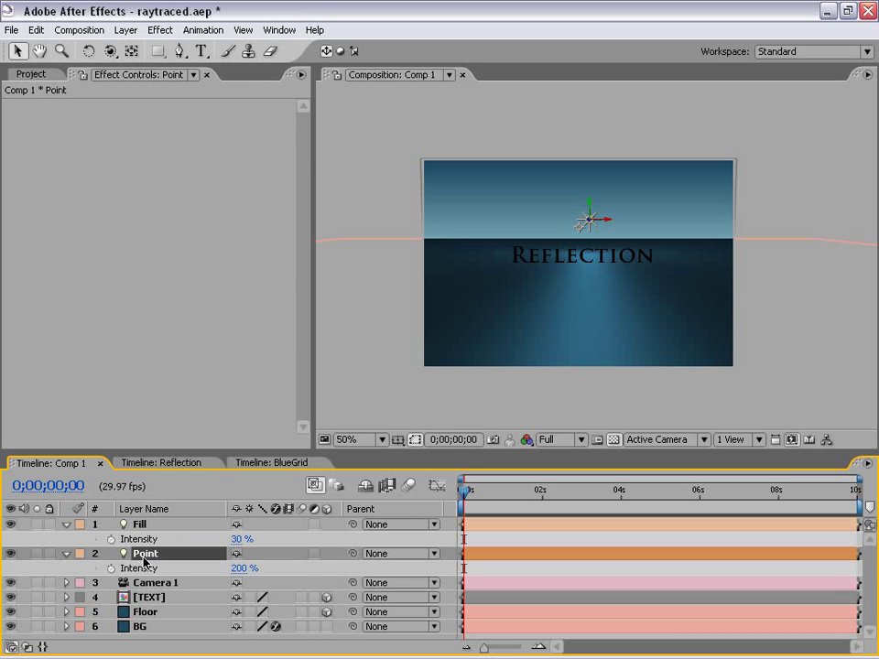
- Select all layers in Comp 1 and collapse their expanded properties
left_click(797, 170)
scroll(651, 262, "up", 1)
scroll(649, 263, "down", 1)
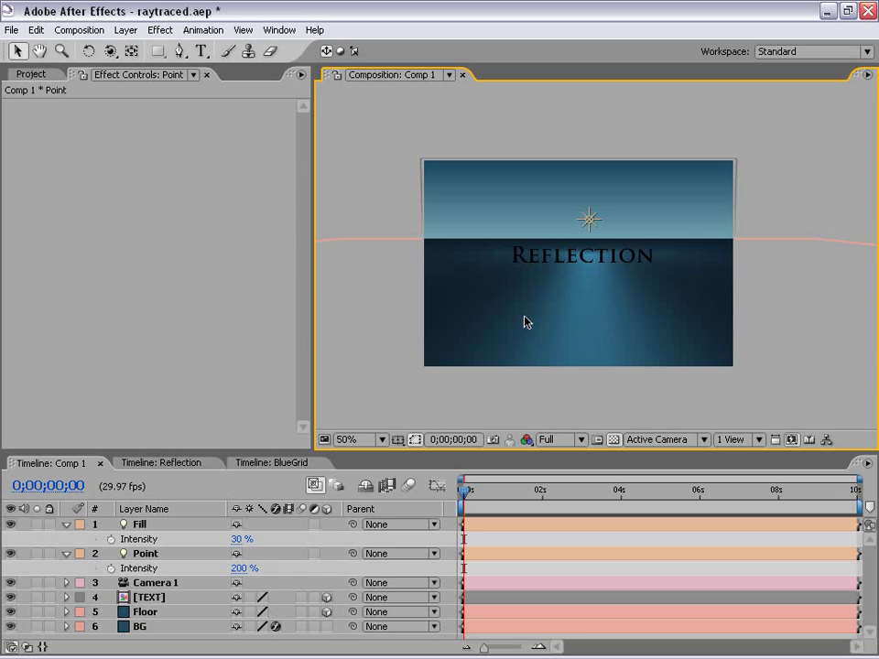
scroll(512, 366, "down", 1)
scroll(526, 380, "up", 1)
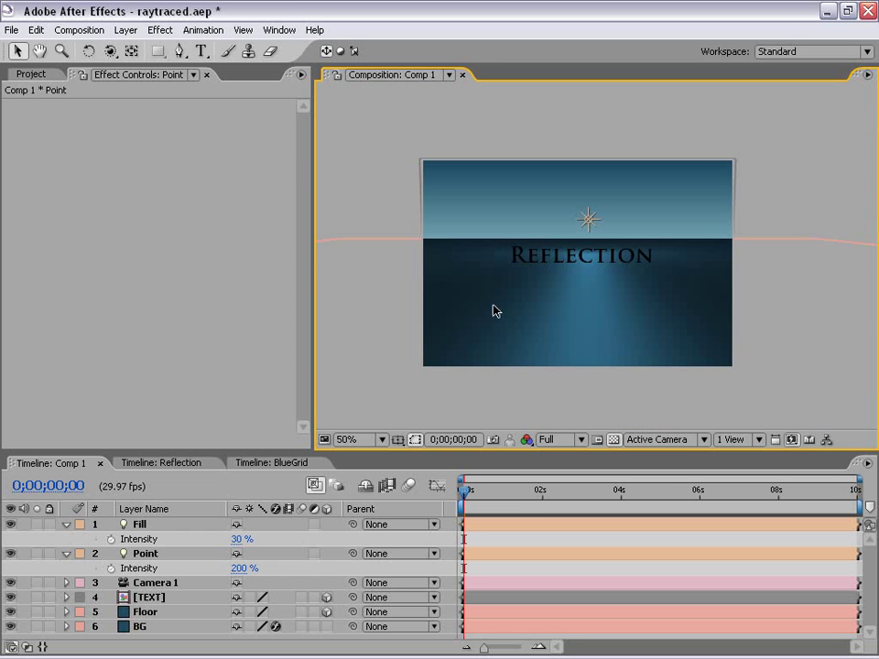
key("ctrl+a")
left_click(66, 554)
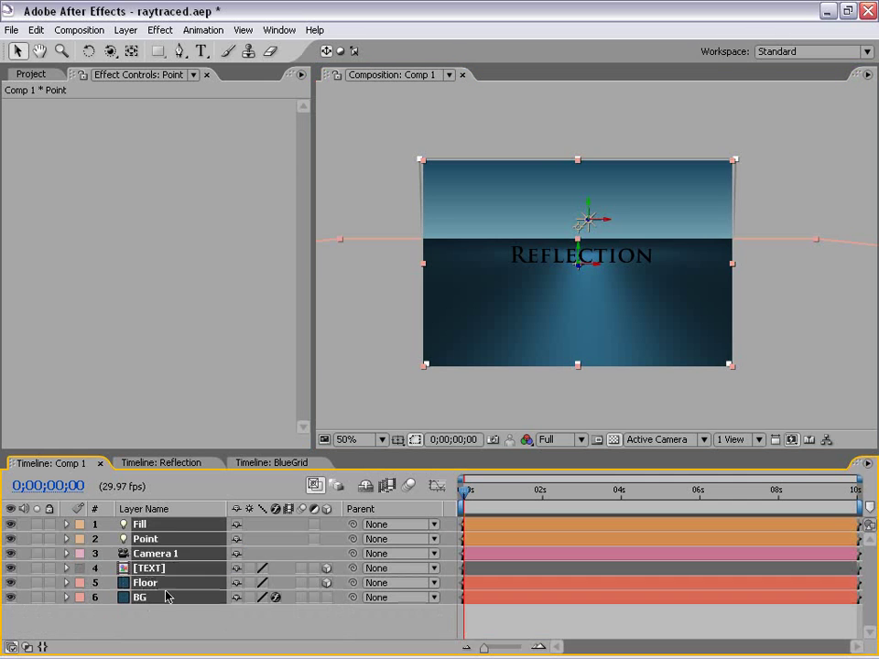
- Display the Floor layer's Material Options and examine its shadow, light and surface settings
left_click(206, 621)
left_click(66, 584)
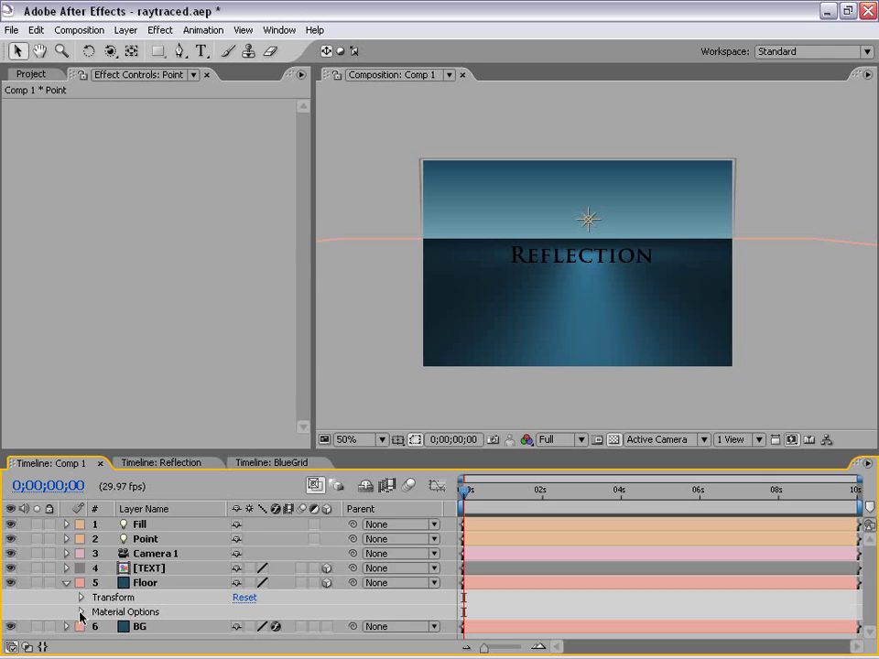
left_click(81, 612)
scroll(164, 610, "down", 3)
scroll(172, 623, "down", 3)
scroll(182, 576, "up", 3)
scroll(165, 572, "up", 2)
scroll(206, 597, "down", 1)
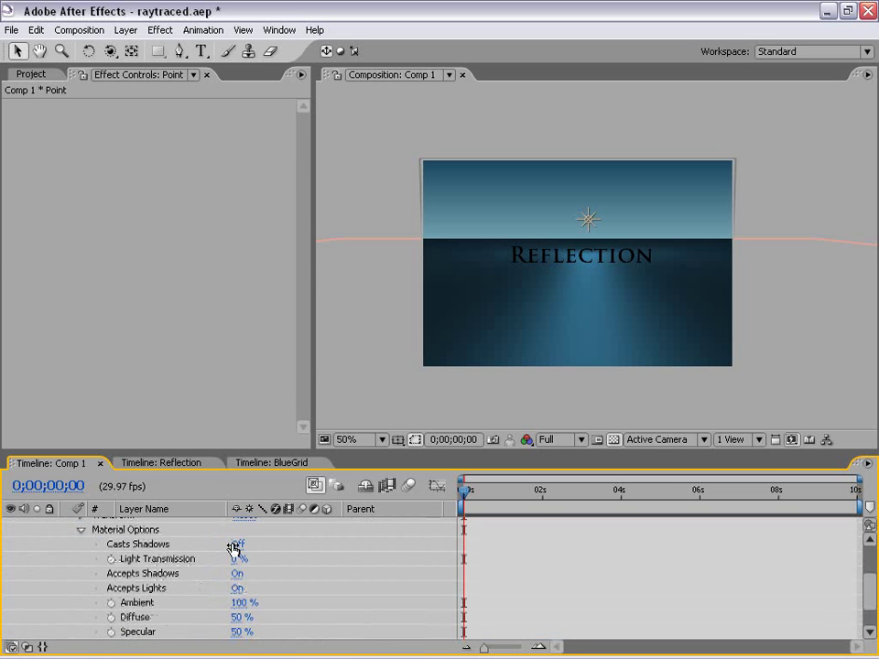
scroll(288, 577, "down", 3)
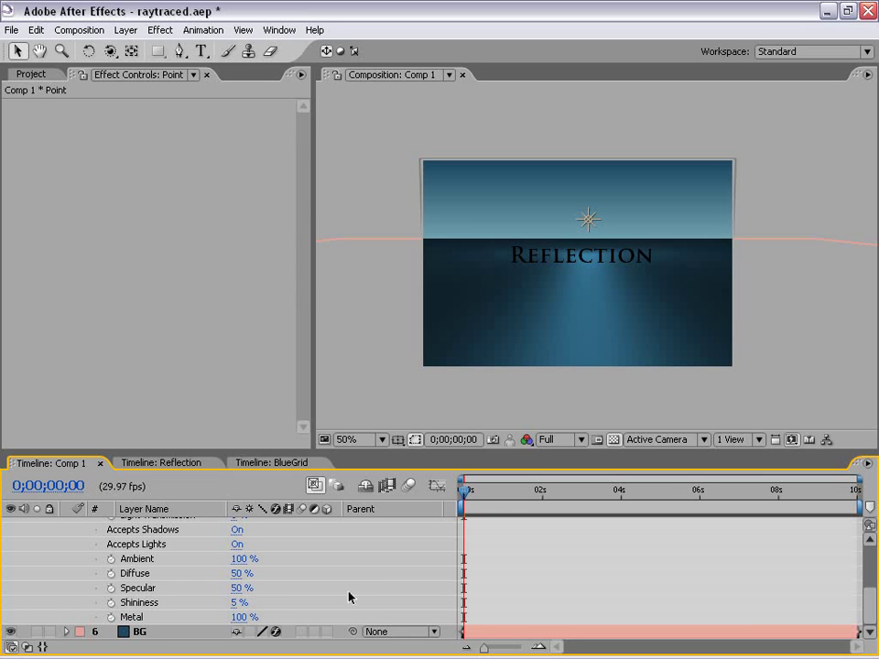
- Set the Floor layer's Metal to 80% and its Diffuse to 100%
left_click_drag(225, 617, 236, 617)
left_click(235, 617)
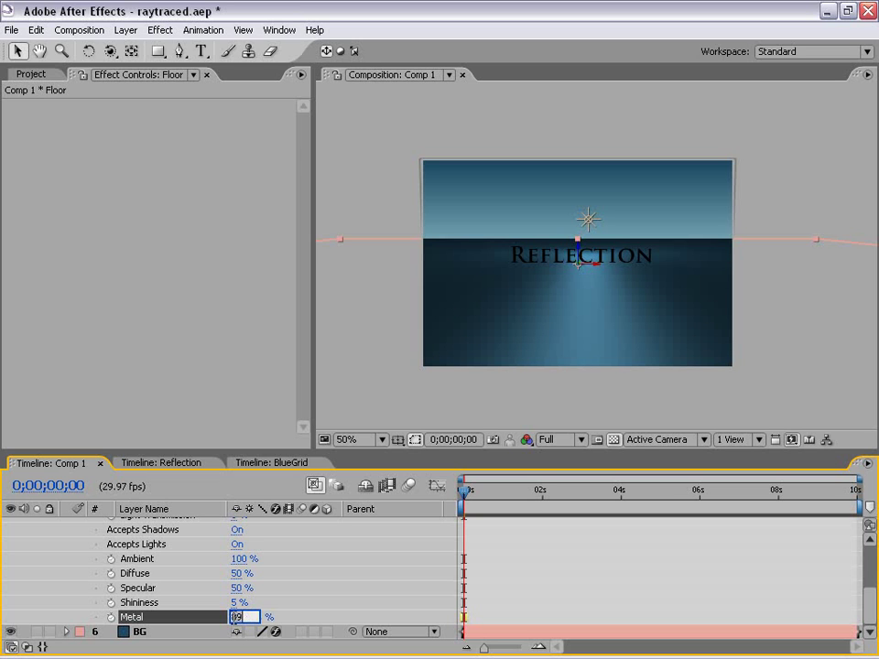
type("80")
left_click(310, 573)
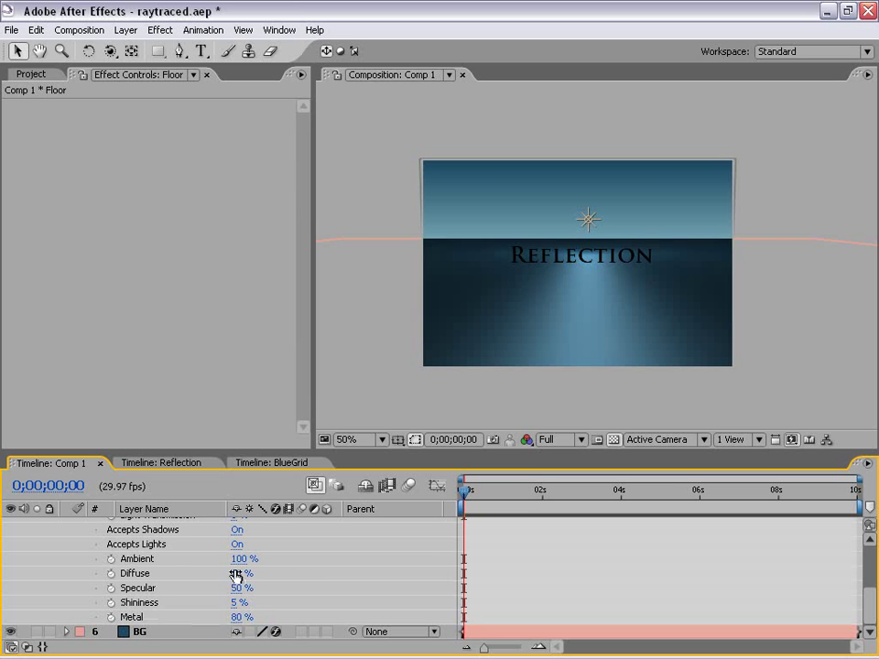
left_click_drag(235, 578, 334, 559)
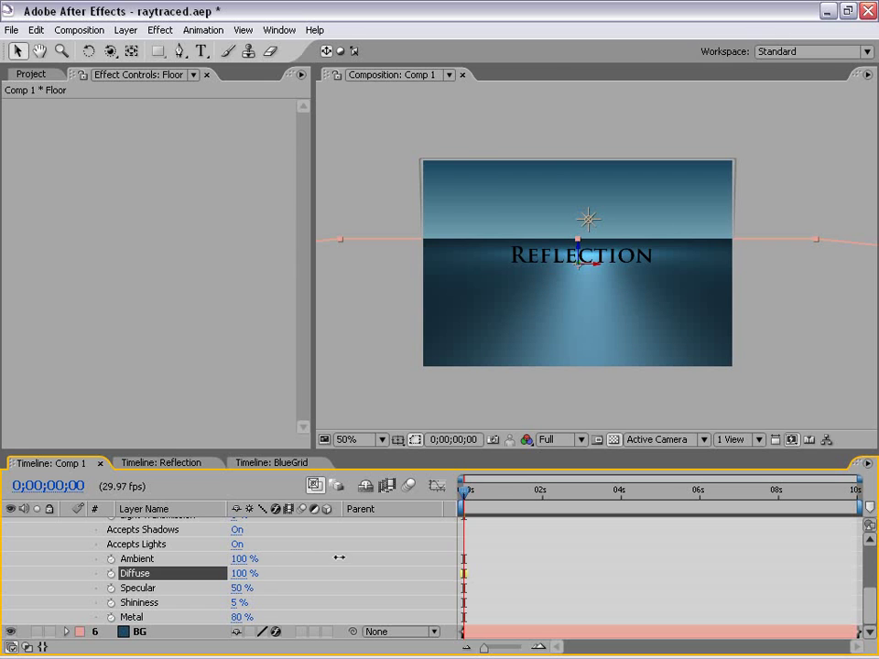
key("period")
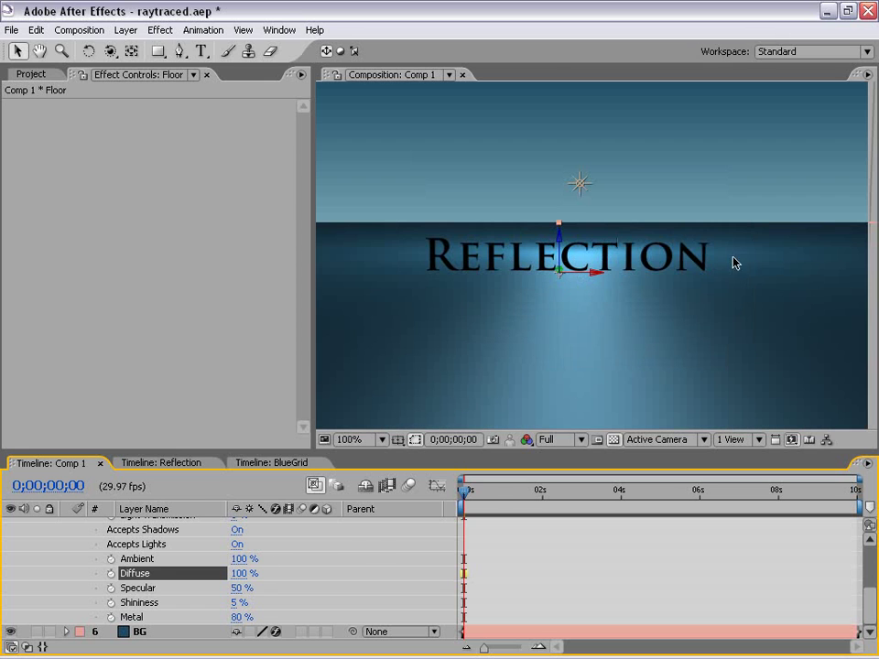
- Raise the Point light's Intensity to 275%
scroll(255, 573, "up", 4)
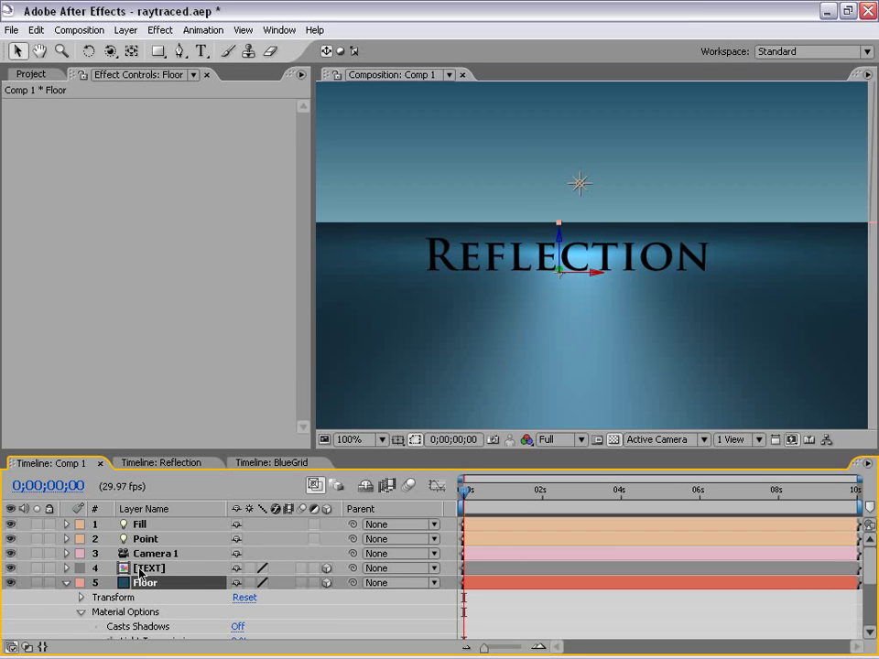
left_click(147, 542)
key("t")
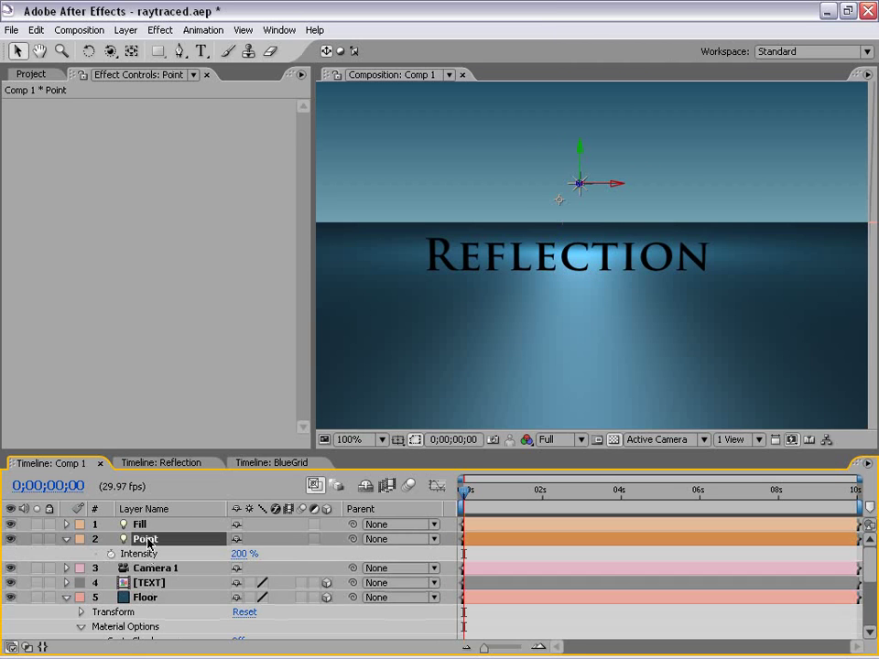
left_click_drag(240, 553, 287, 535)
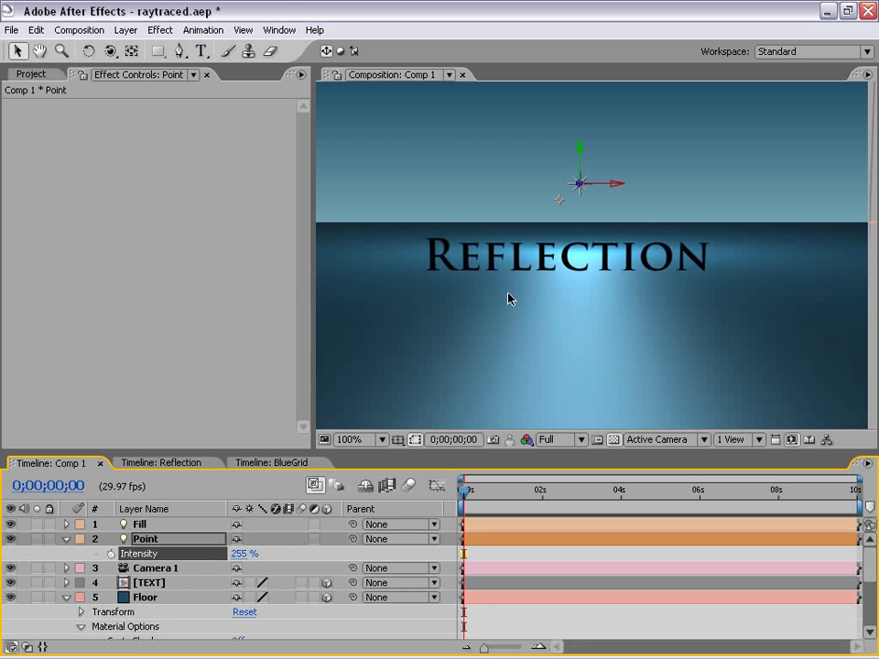
key("F2")
left_click_drag(606, 388, 619, 341)
scroll(620, 341, "down", 1)
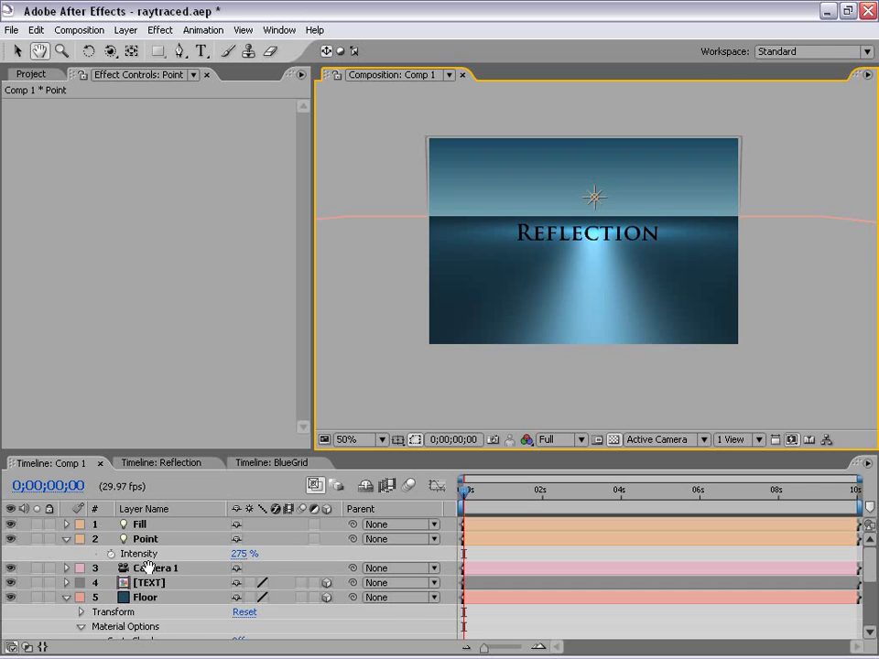
- Collapse the expanded layer properties in Comp 1 and deselect all layers
key("ctrl+a")
left_click(67, 539)
left_click(183, 629)
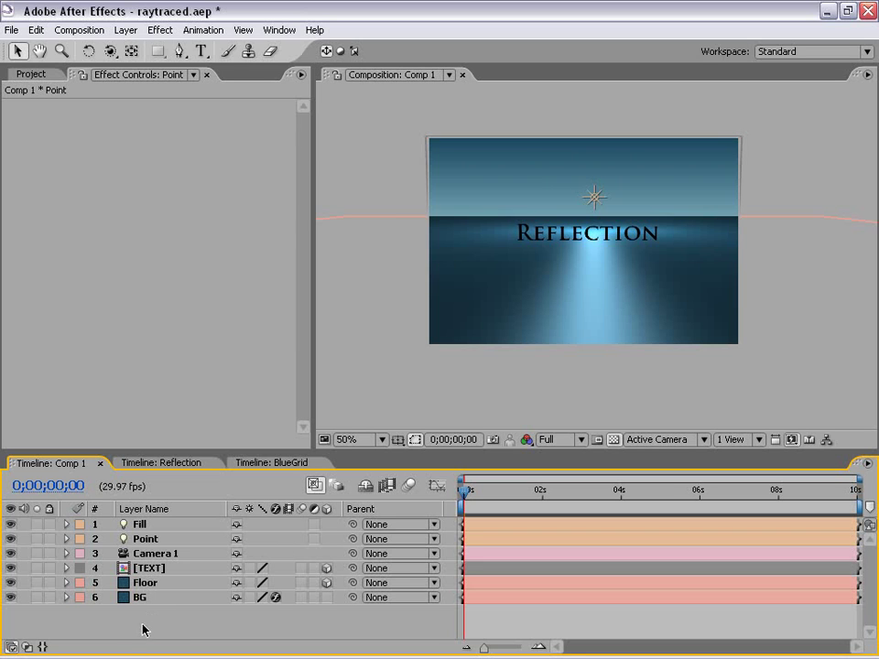
- Duplicate the Floor layer and apply the Grid effect to the copy
left_click(144, 584)
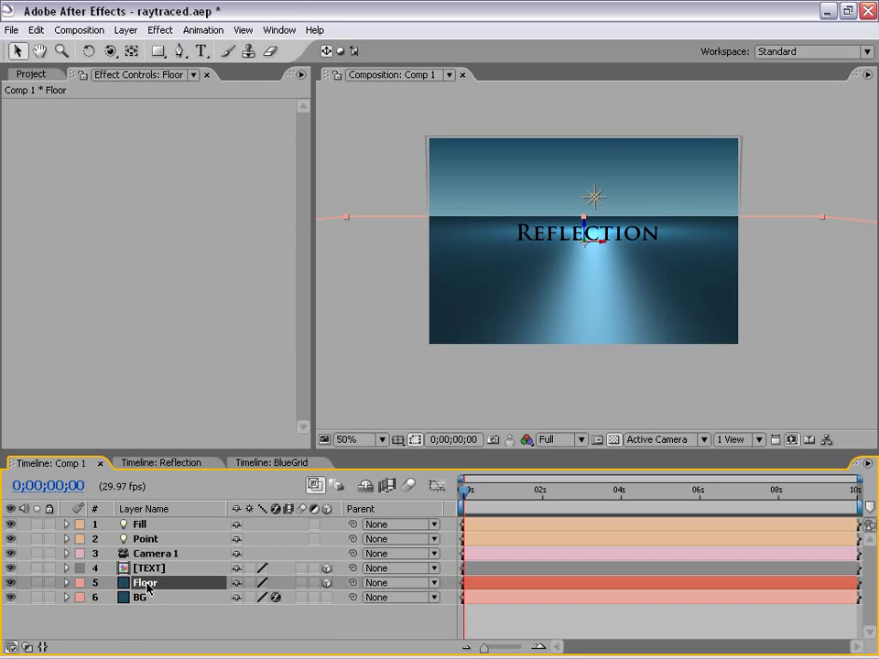
left_click(36, 29)
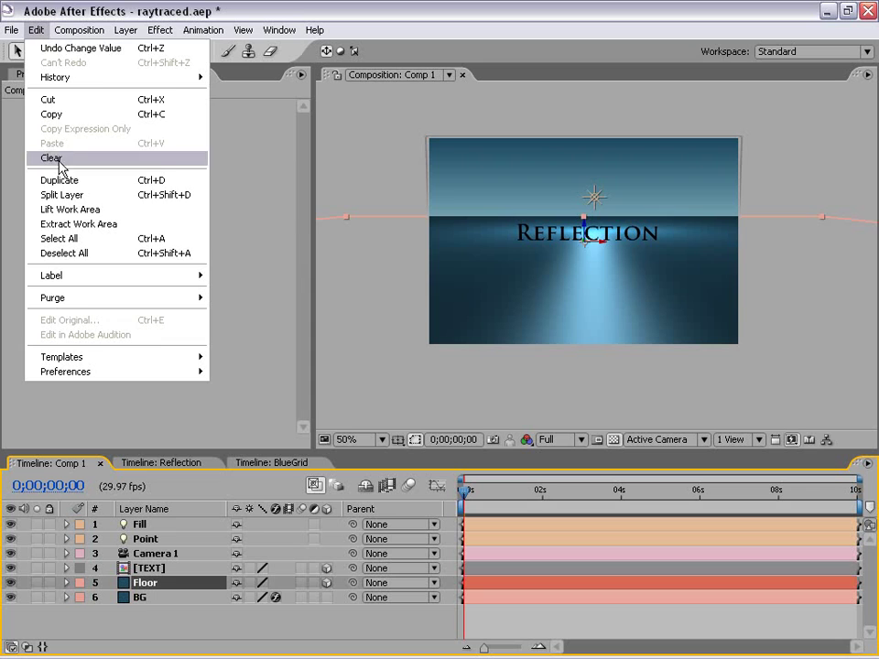
left_click(102, 181)
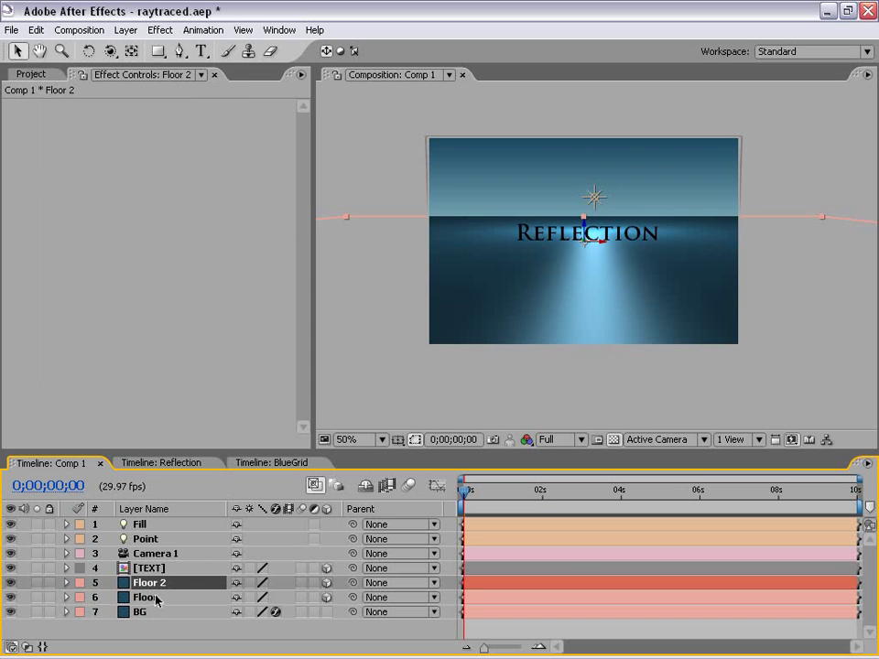
left_click(159, 29)
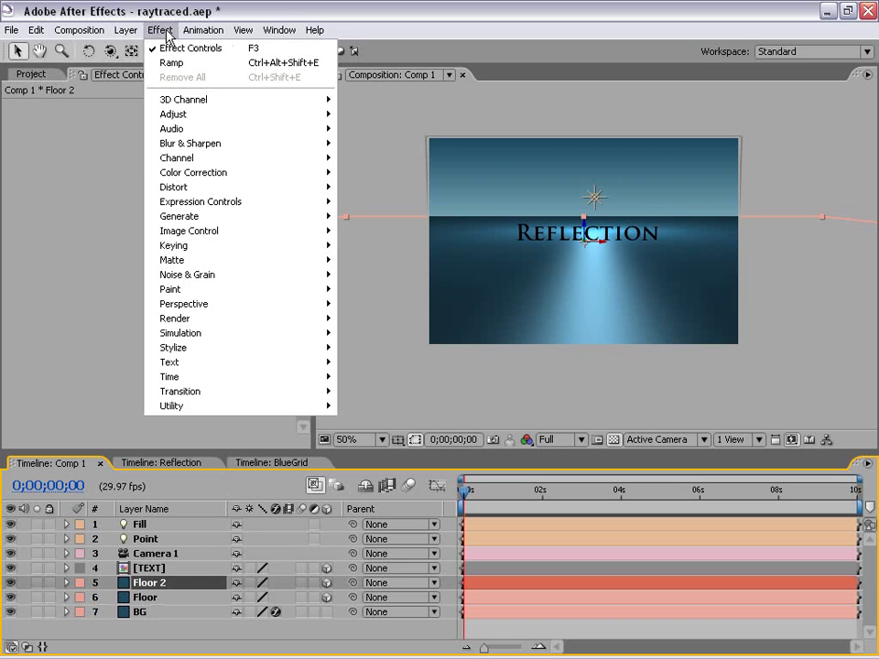
mouse_move(200, 291)
mouse_move(196, 218)
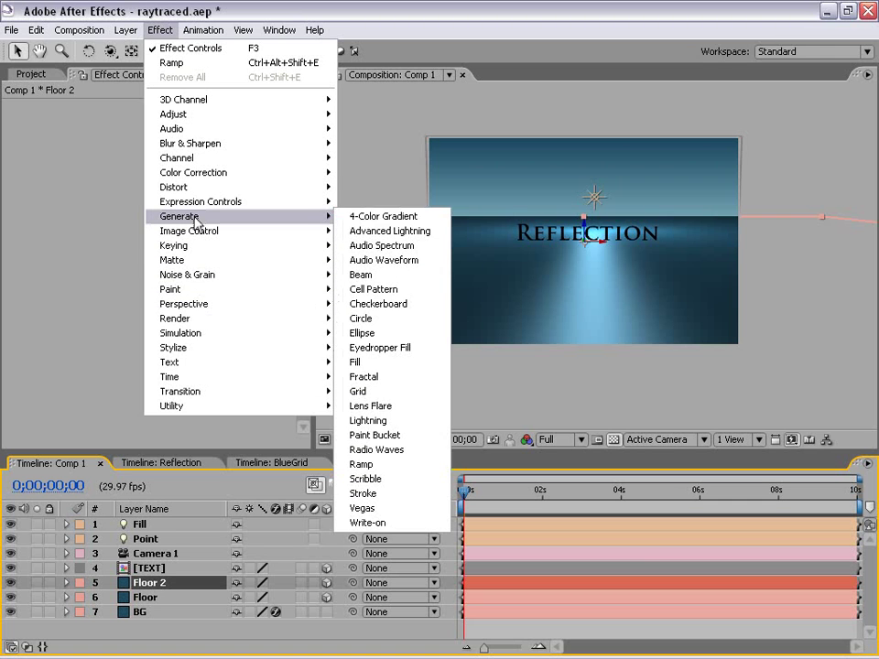
left_click(371, 391)
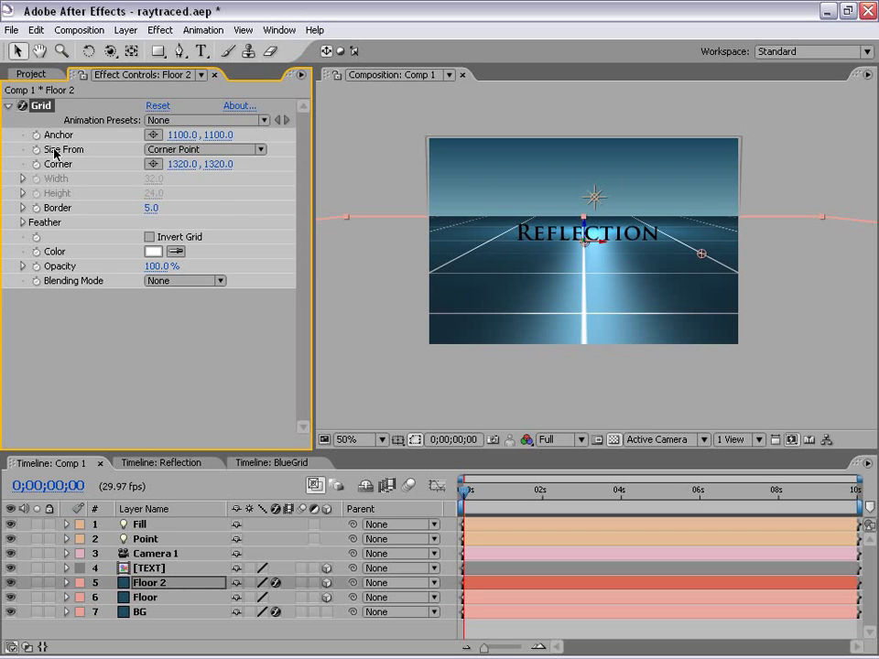
- Size the Floor 2 grid by Width Slider and set its width to 55.7
left_click_drag(701, 254, 647, 261)
left_click(206, 149)
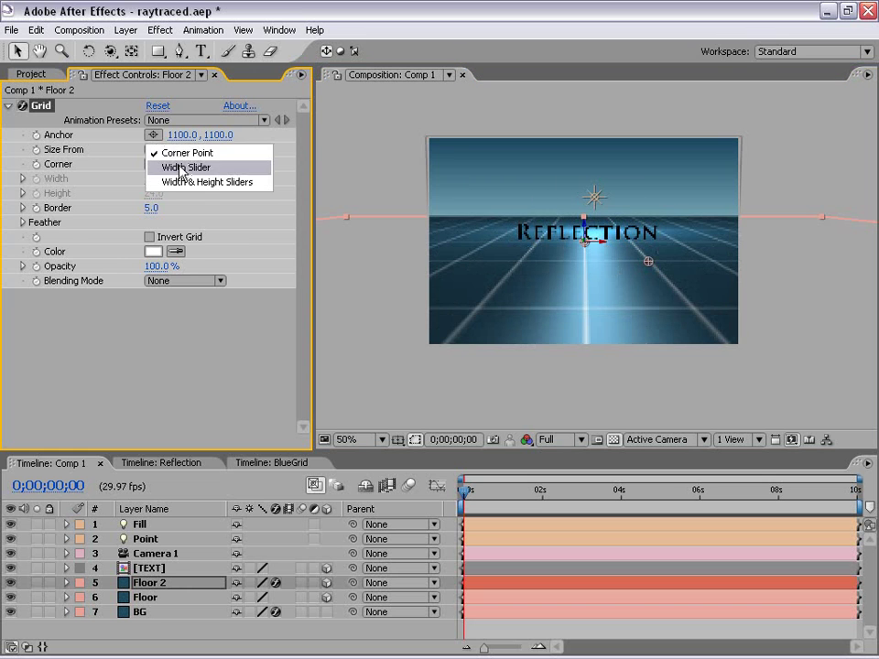
left_click(181, 167)
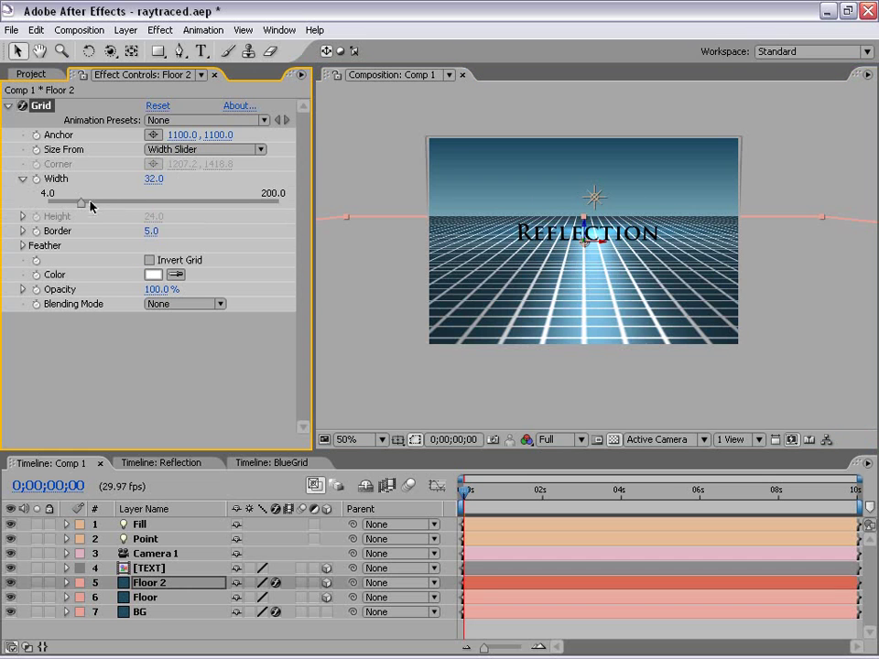
left_click_drag(95, 208, 112, 206)
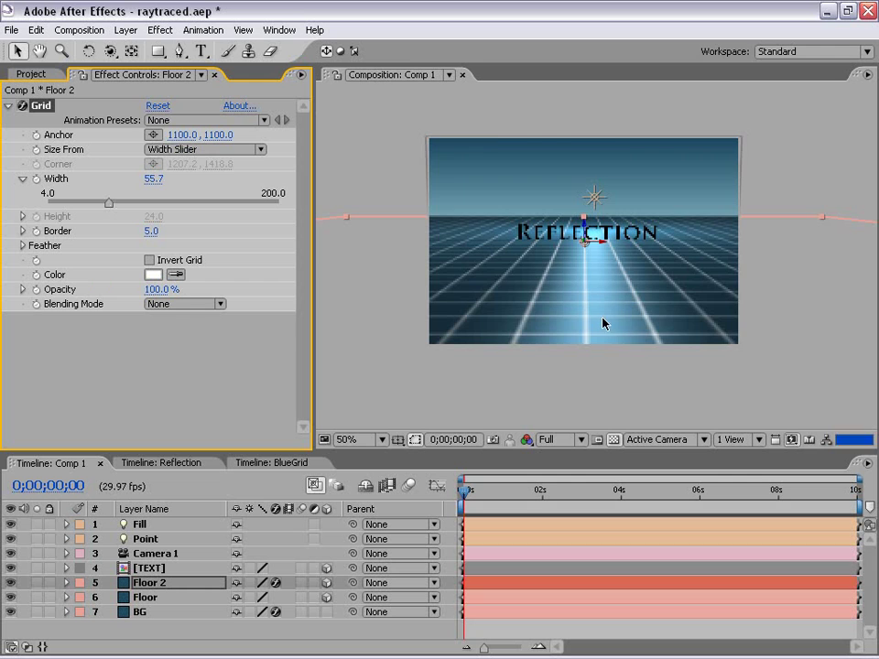
- Thin the grid lines on Floor 2 by setting the Grid effect's Border to 2
scroll(597, 321, "up", 2)
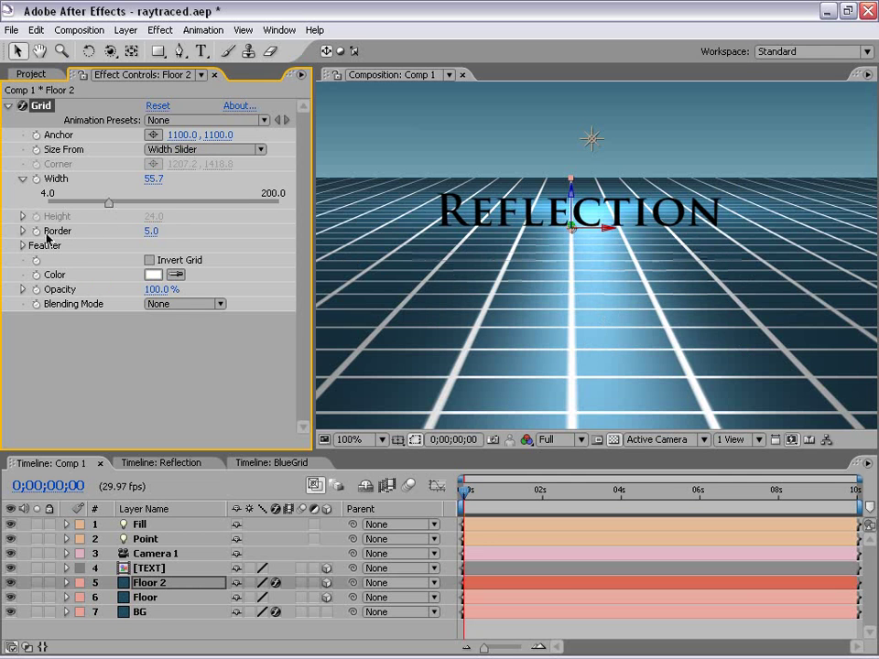
left_click(150, 231)
type("2")
key("Return")
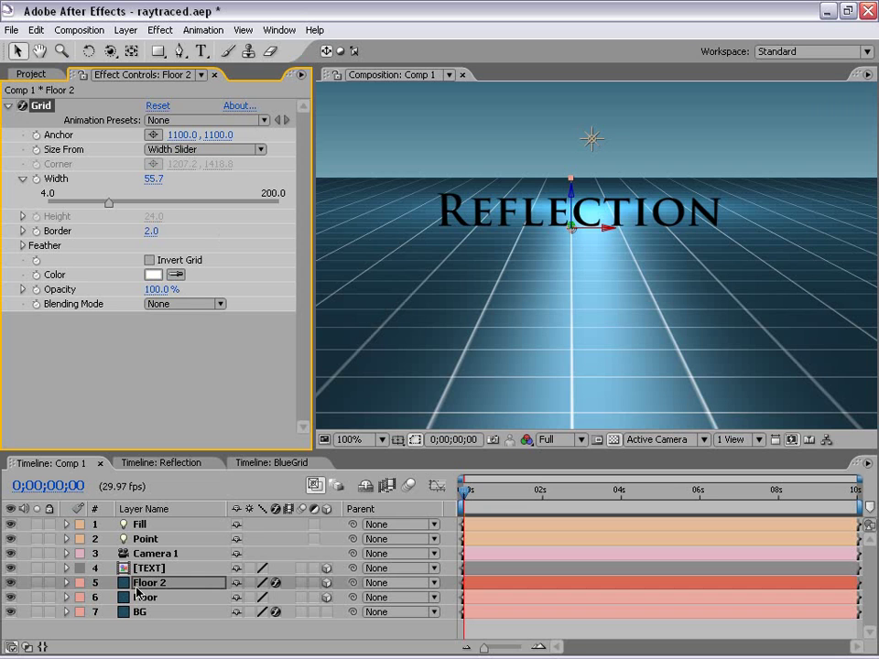
- Show the layer blending modes and set the Floor 2 layer to Overlay
left_click(173, 582)
key("F4")
key("F4")
key("F4")
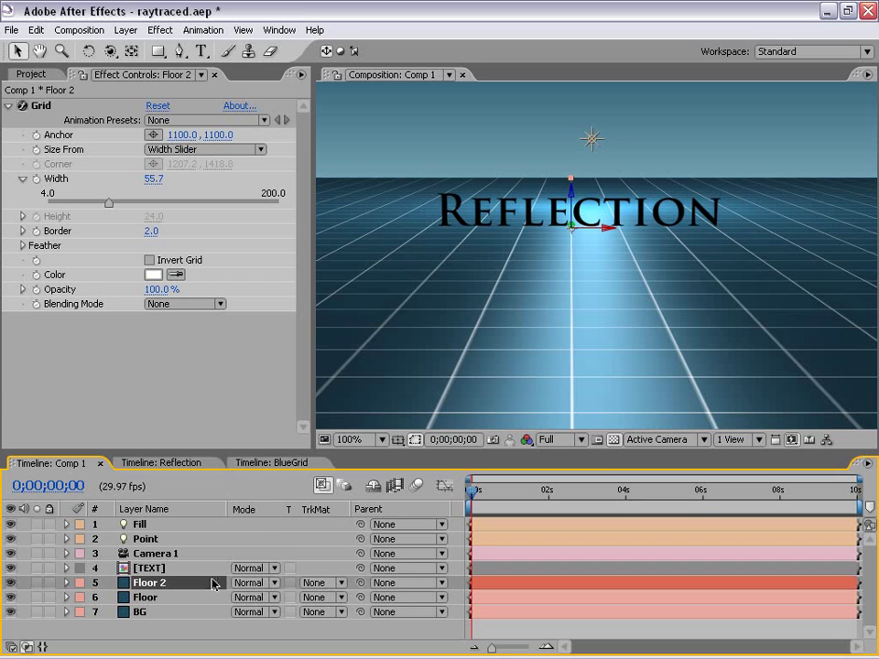
left_click(252, 583)
left_click(271, 402)
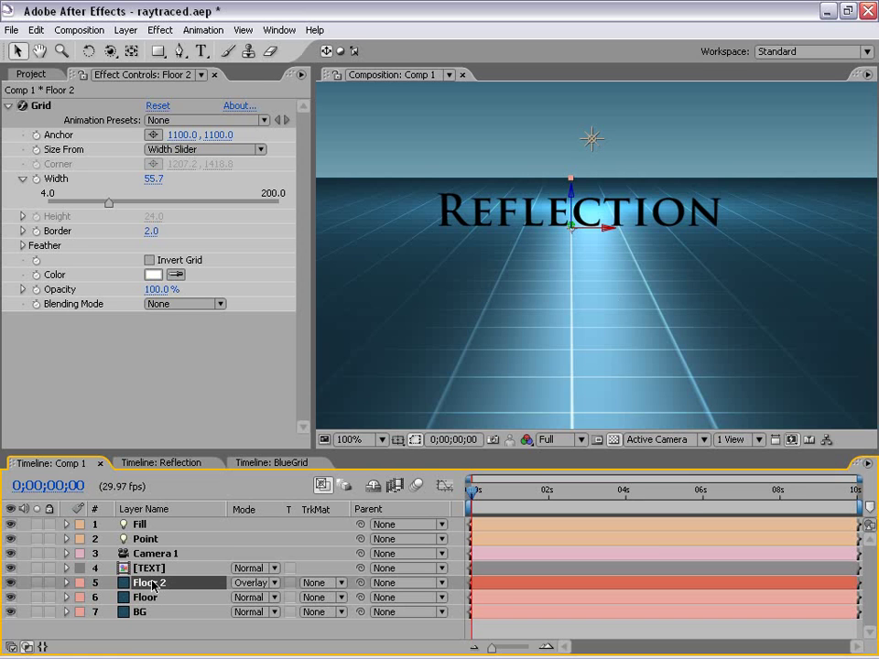
- Set the Floor 2 layer's Opacity to 50%
key("t")
left_click(240, 597)
type("50")
key("Return")
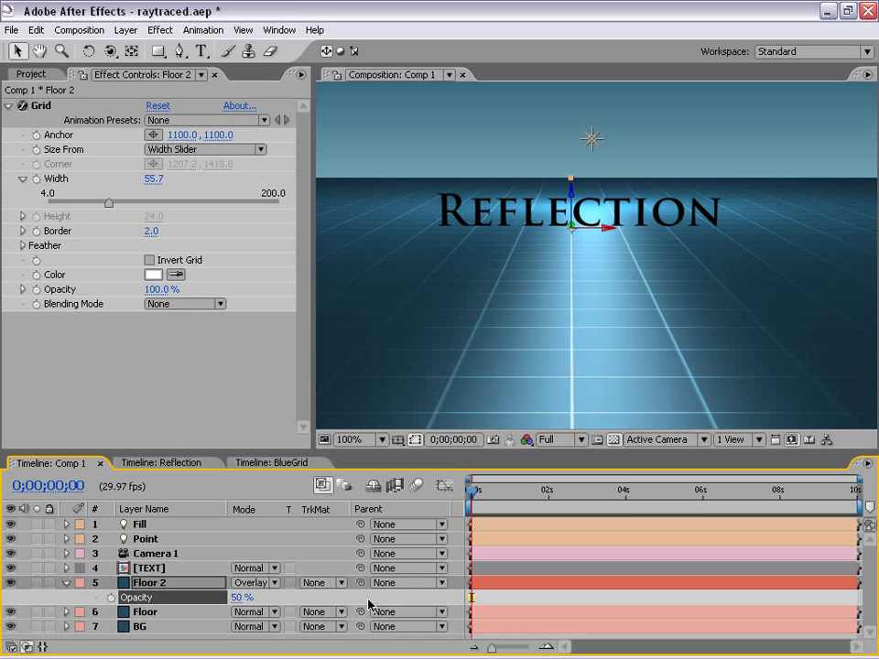
- Rename the Floor 2 layer as GRID and examine the lit grid floor around the text
scroll(546, 302, "down", 1)
scroll(547, 303, "up", 1)
key("space")
left_click_drag(596, 315, 596, 313)
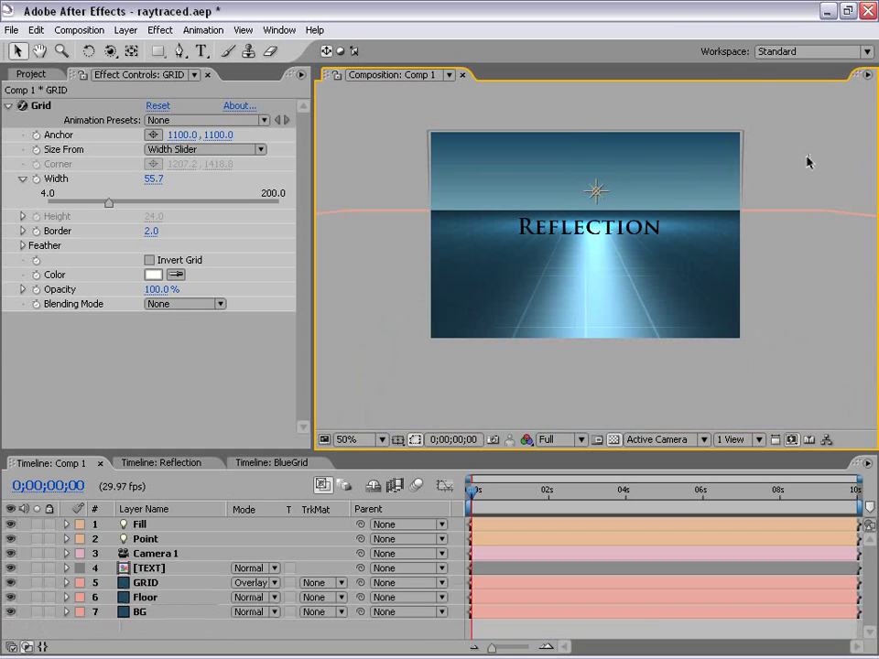
key("period")
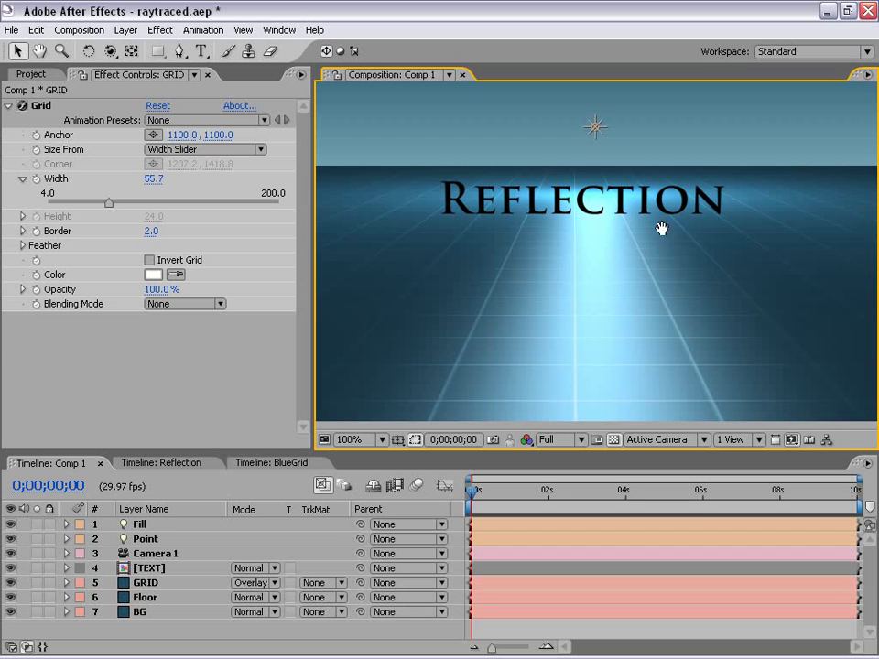
left_click_drag(616, 289, 609, 327)
- Select the TEXT layer and switch the composition to the Front view
left_click(671, 254)
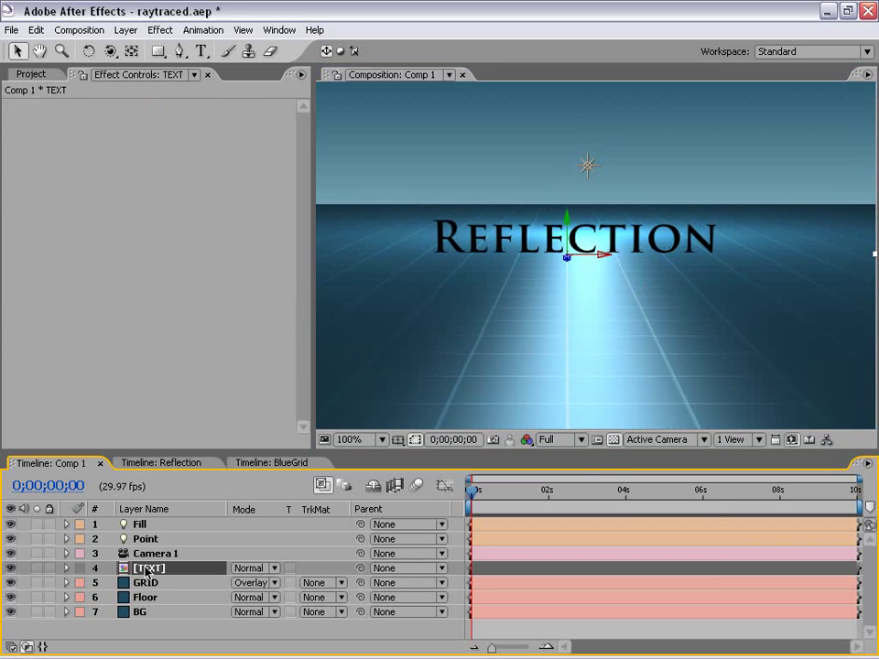
left_click(667, 443)
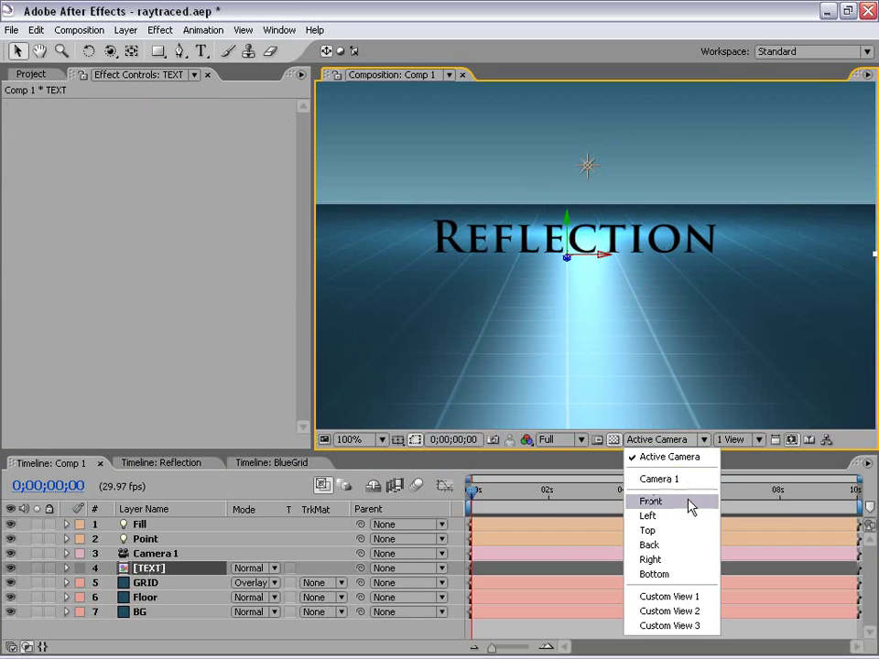
left_click(667, 502)
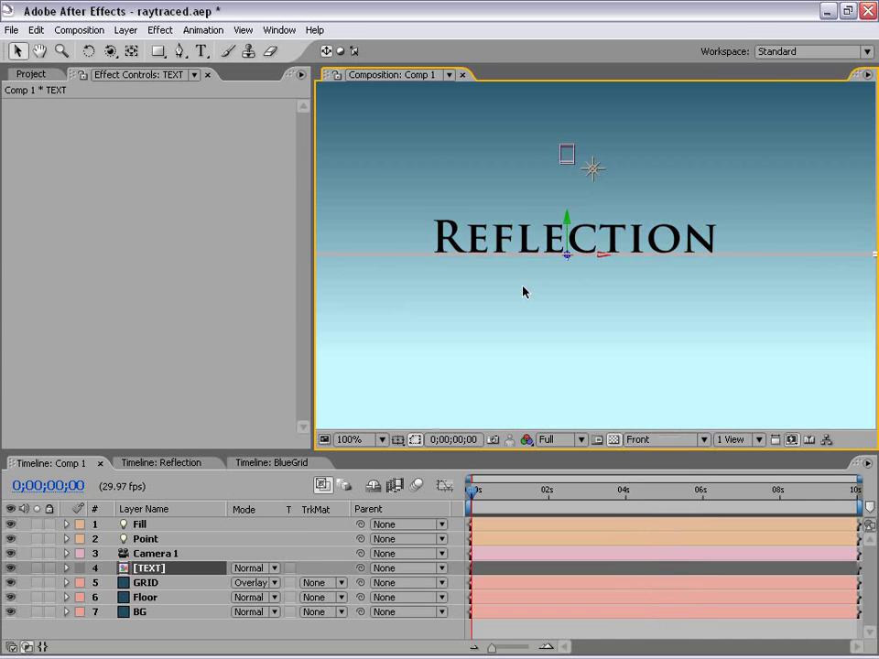
- Lower the TEXT layer slightly along its vertical axis so the letters' bases rest on the floor line
scroll(522, 288, "up", 5)
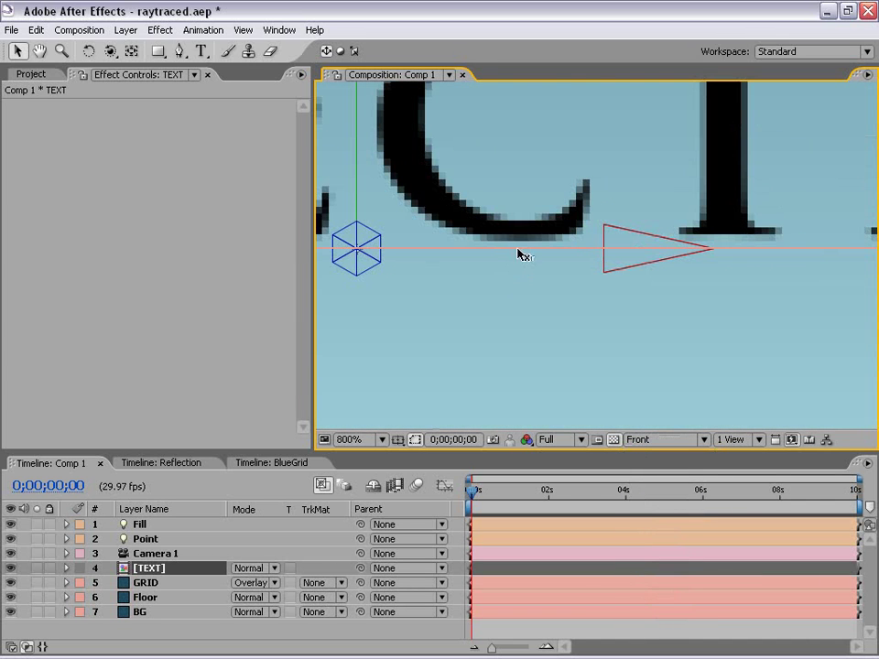
left_click_drag(366, 256, 684, 279)
left_click_drag(558, 296, 599, 275)
scroll(665, 279, "down", 1)
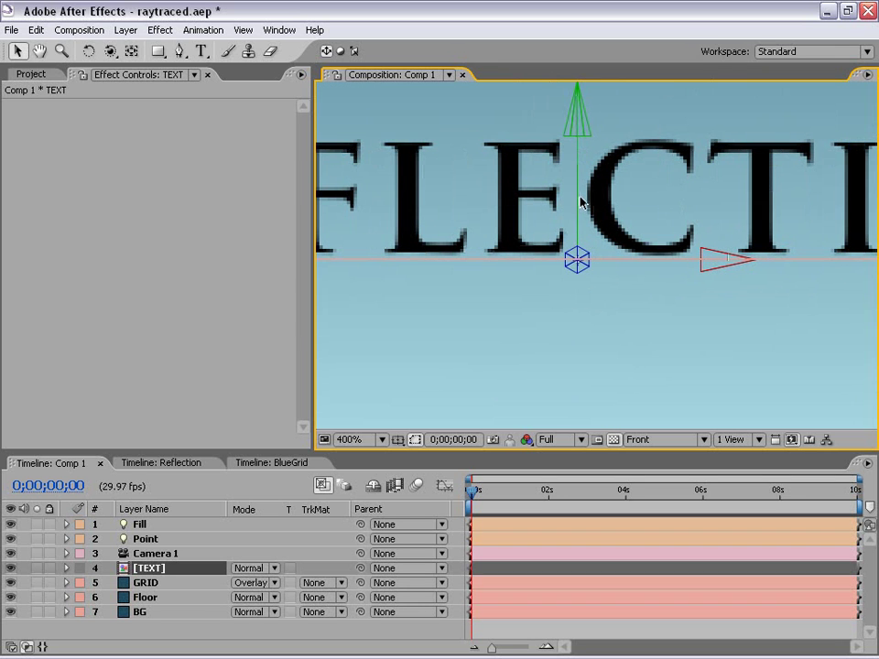
left_click_drag(580, 177, 580, 181)
scroll(581, 261, "up", 1)
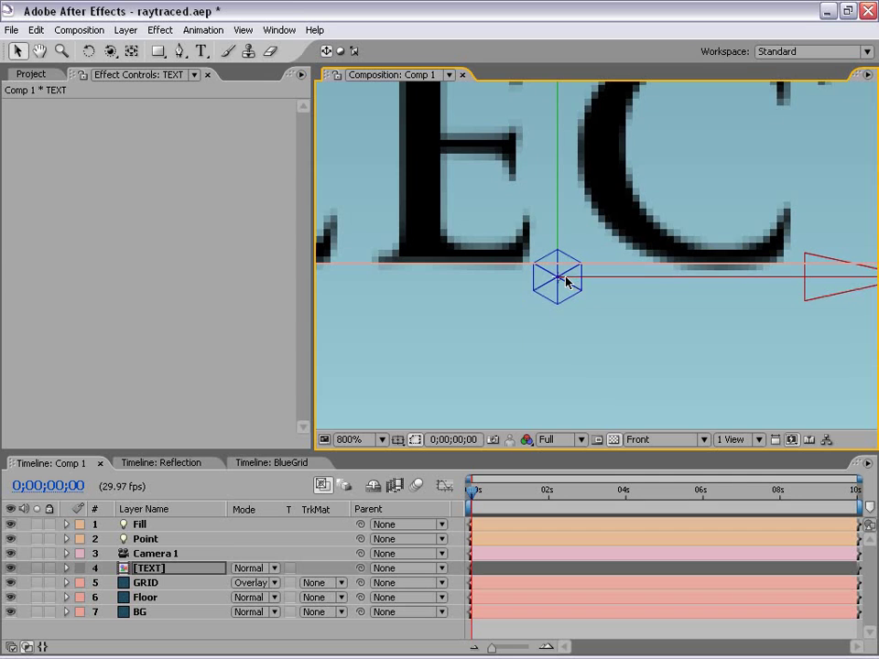
scroll(463, 294, "down", 2)
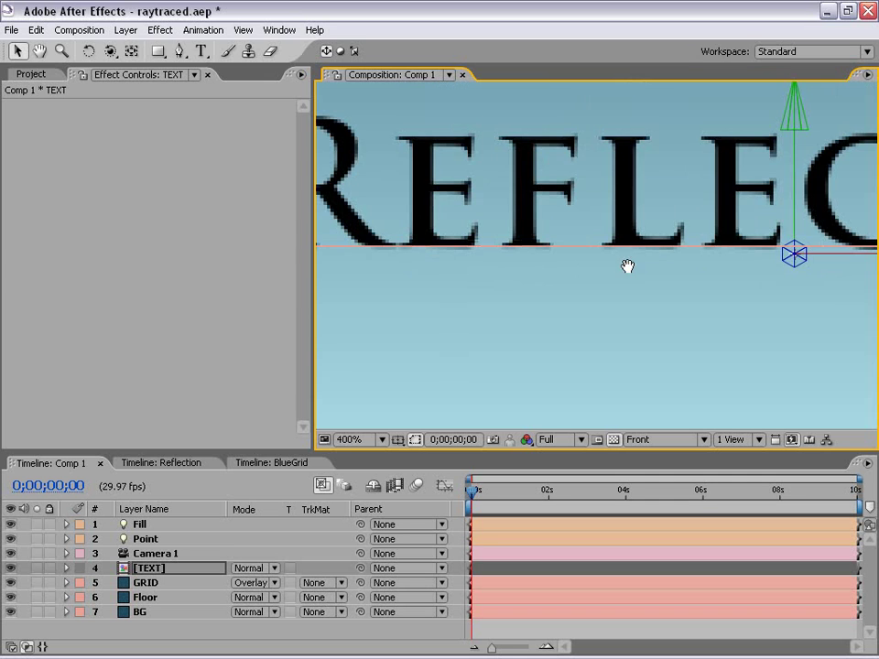
- Switch the composition from the Front view back to the Active Camera view and recentre the scene
left_click_drag(712, 266, 592, 269)
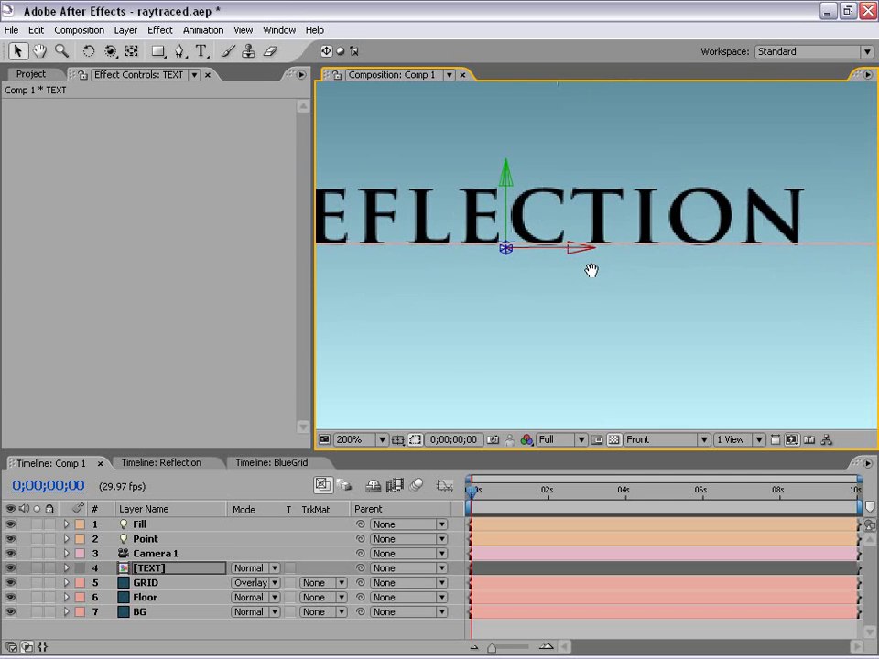
left_click(647, 439)
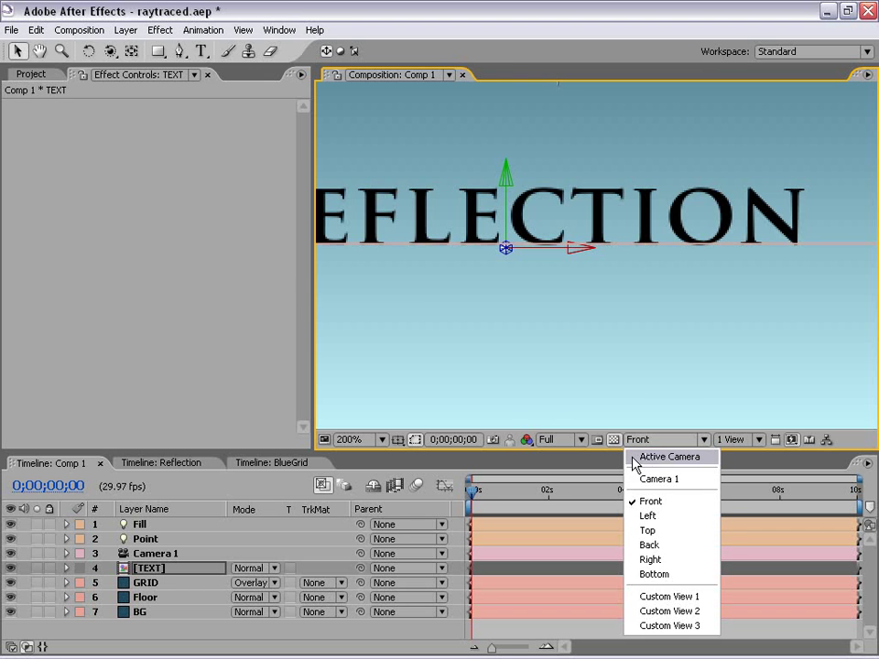
left_click(668, 456)
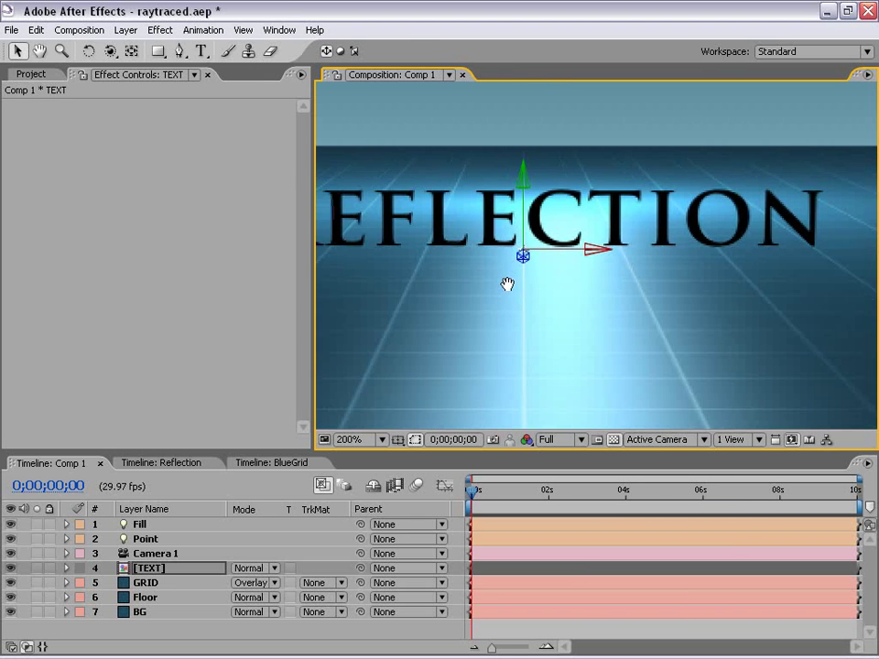
scroll(507, 285, "down", 1)
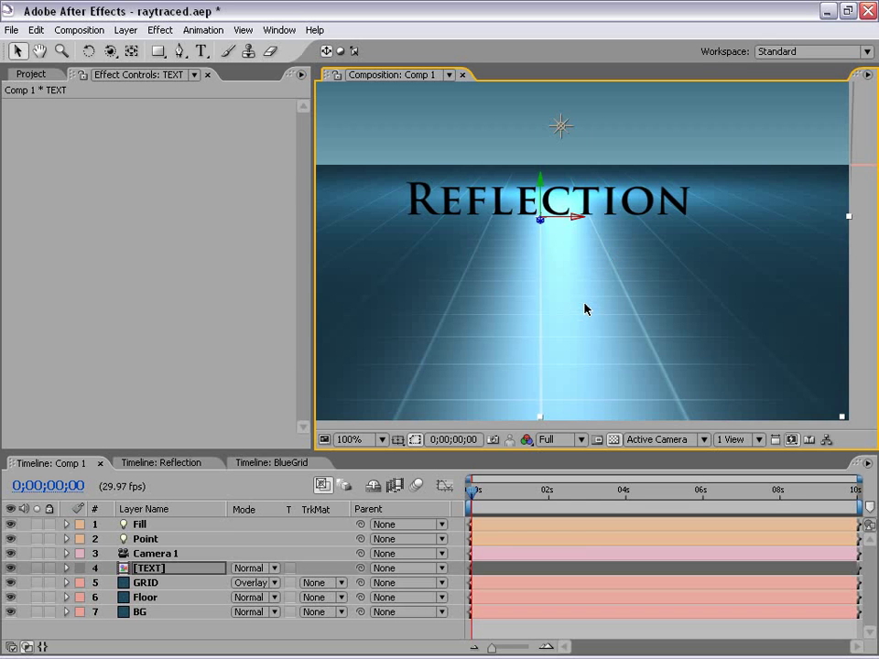
left_click_drag(526, 240, 550, 257)
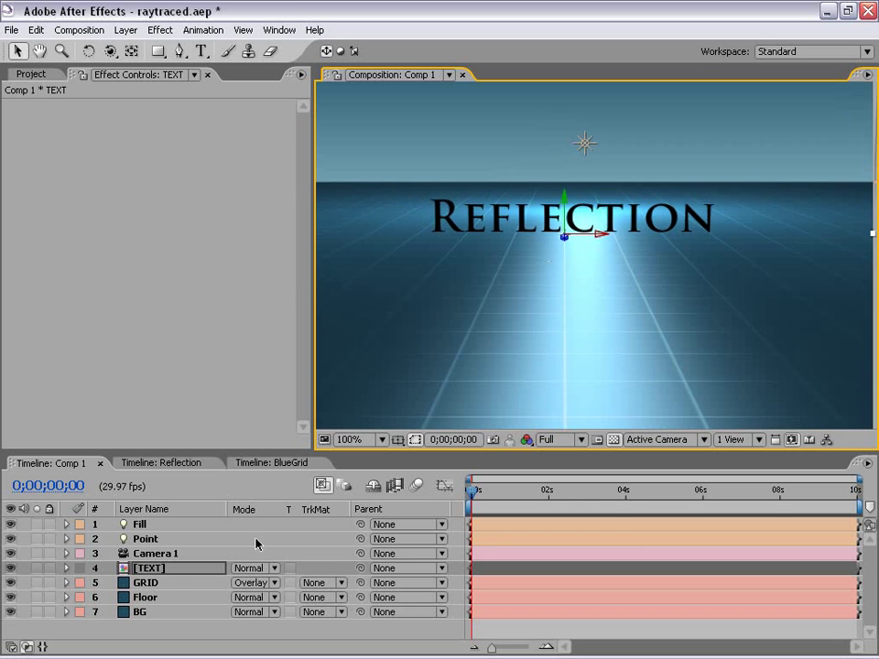
- Try to lower the TEXT layer along its vertical axis so the letters sink into the floor
left_click(153, 568)
left_click_drag(566, 220, 563, 232)
key("ctrl+s")
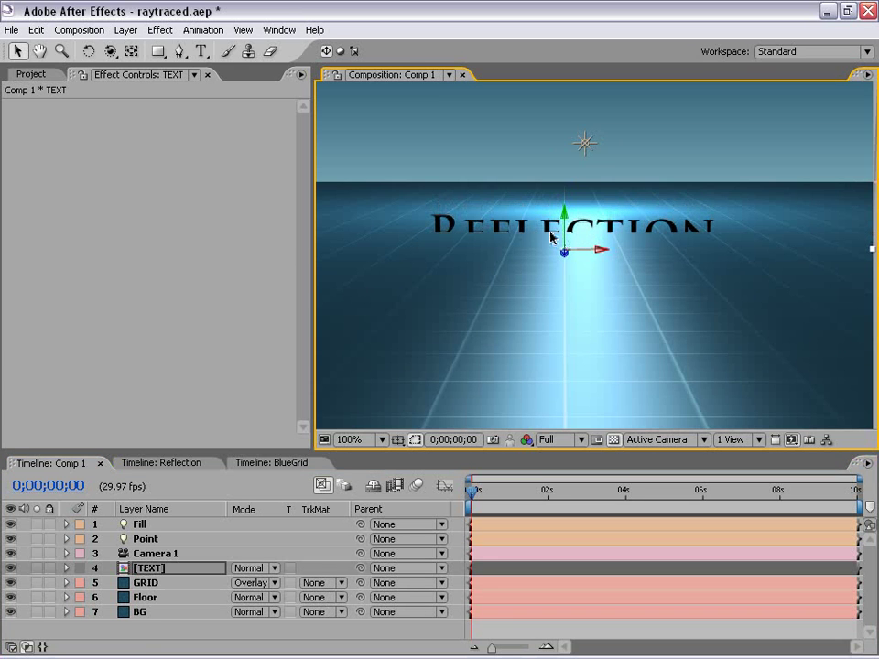
- Return the TEXT layer to its place standing on the floor, save the project and deselect the layer
left_click(149, 598)
key("period")
key("comma")
key("ctrl+s")
key("ctrl+s")
left_click(565, 218)
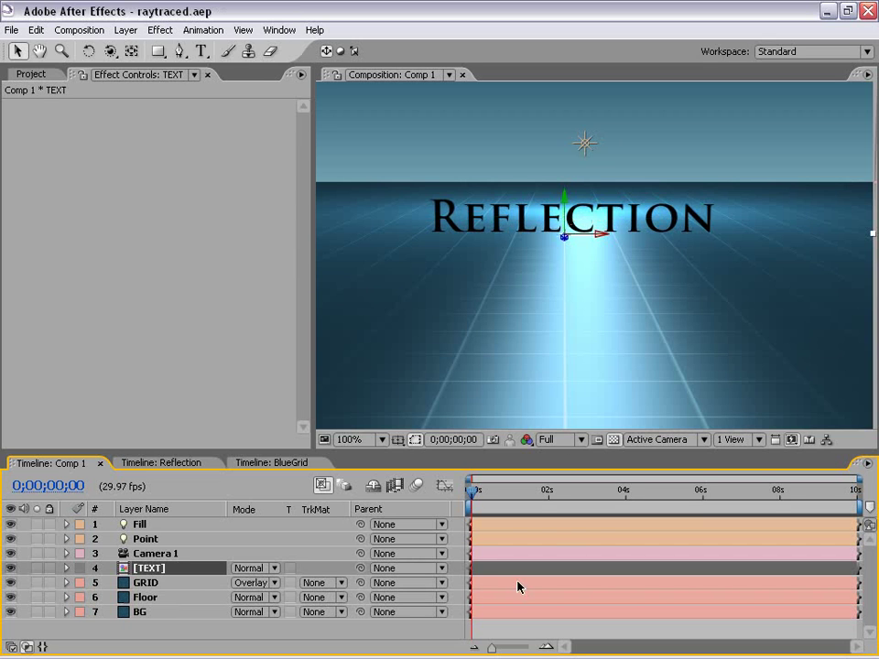
left_click(514, 630)
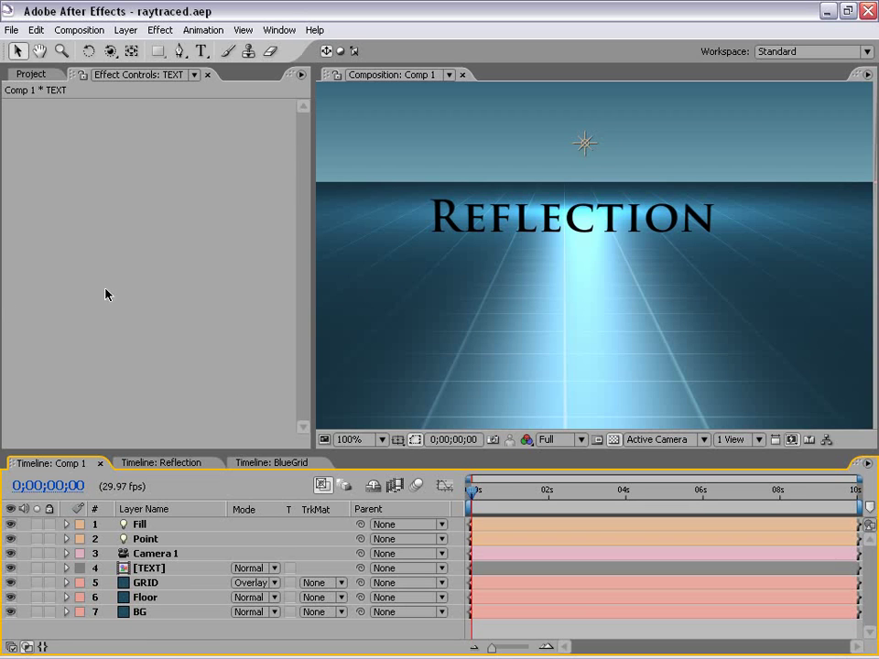
- Open the TEXT precomposition from its layer and turn off the transparency grid
left_click(126, 568)
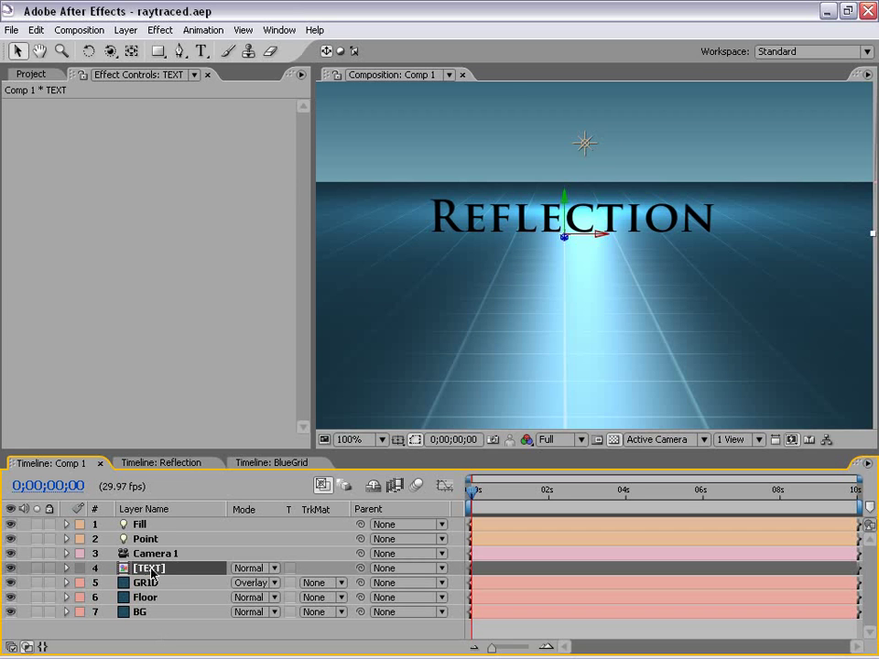
double_click(151, 574)
scroll(568, 251, "up", 2)
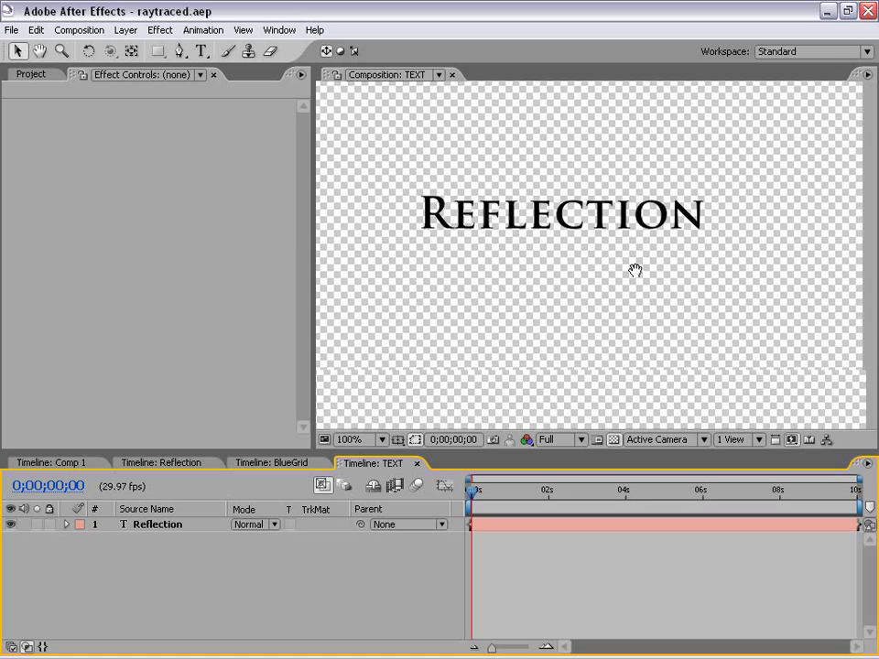
scroll(606, 292, "down", 2)
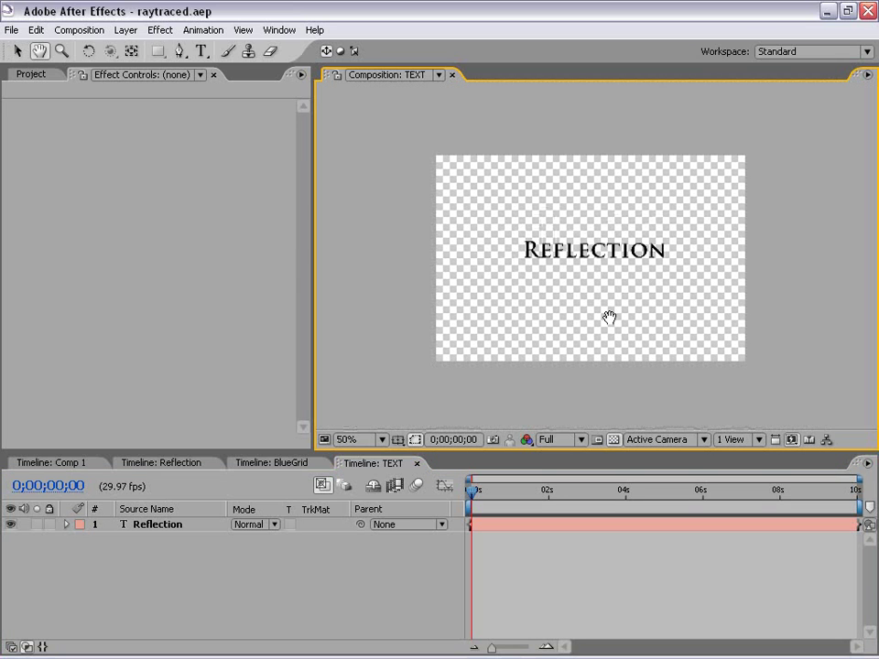
scroll(609, 318, "up", 2)
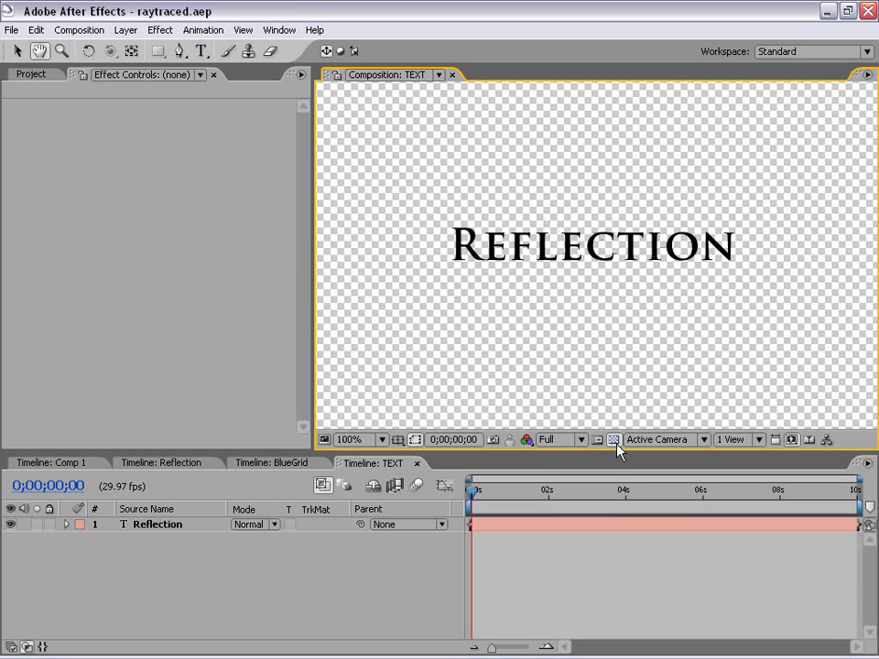
left_click(614, 440)
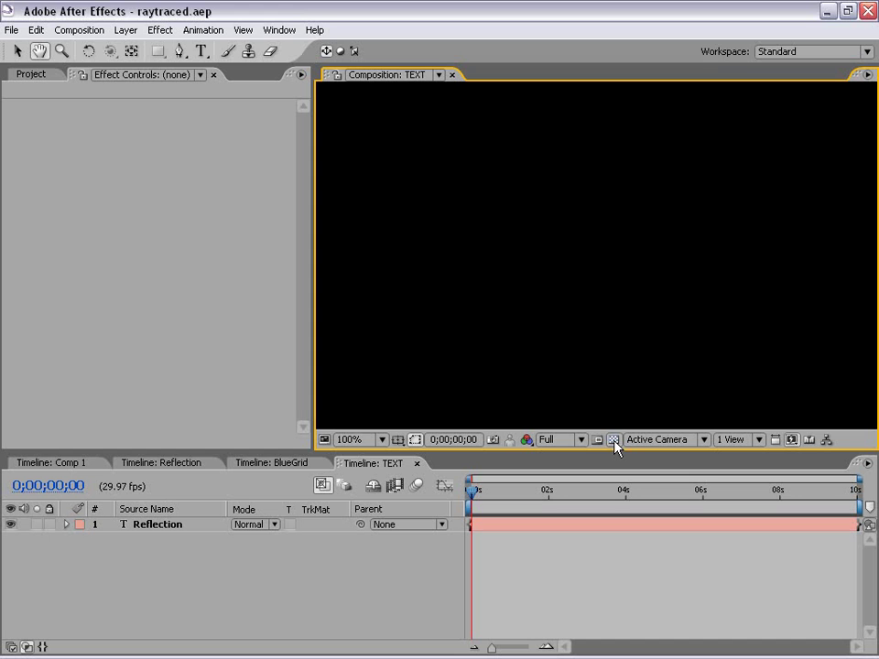
- Set the TEXT composition's background color to mid-gray 888888
left_click(80, 29)
left_click(78, 90)
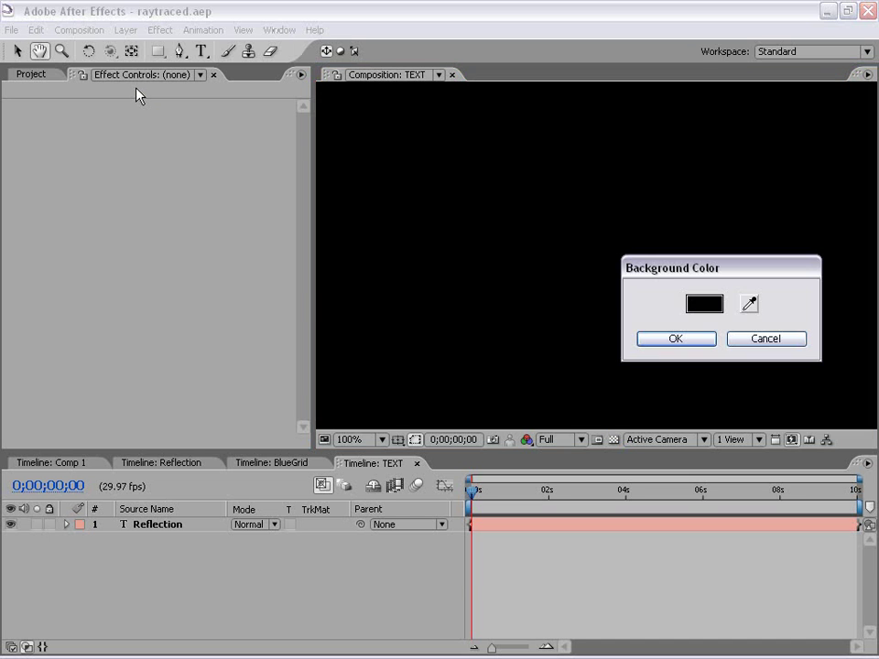
left_click(710, 305)
left_click_drag(273, 416, 113, 425)
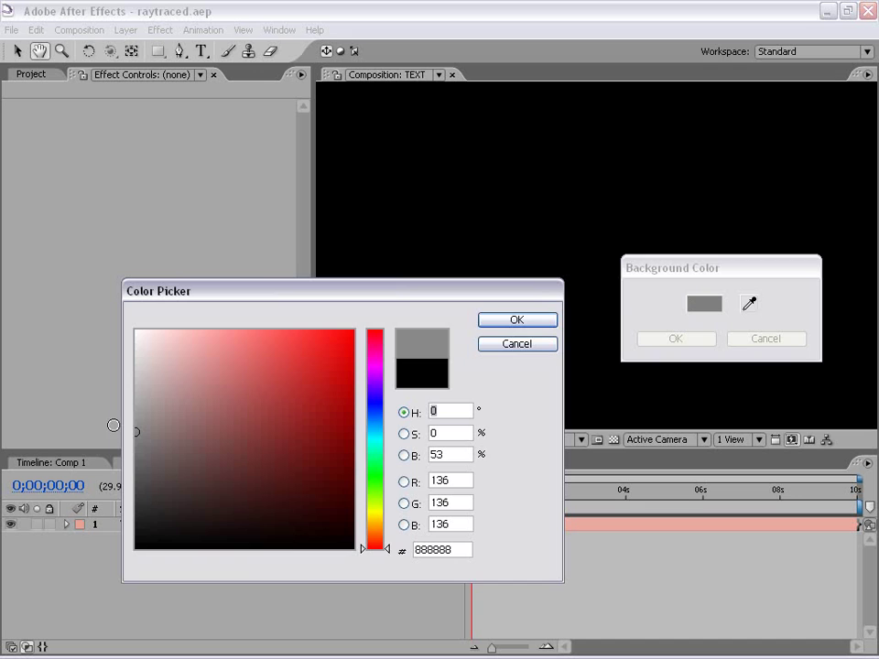
left_click(534, 316)
left_click(650, 341)
scroll(647, 249, "down", 1)
left_click_drag(606, 277, 637, 288)
scroll(628, 285, "up", 1)
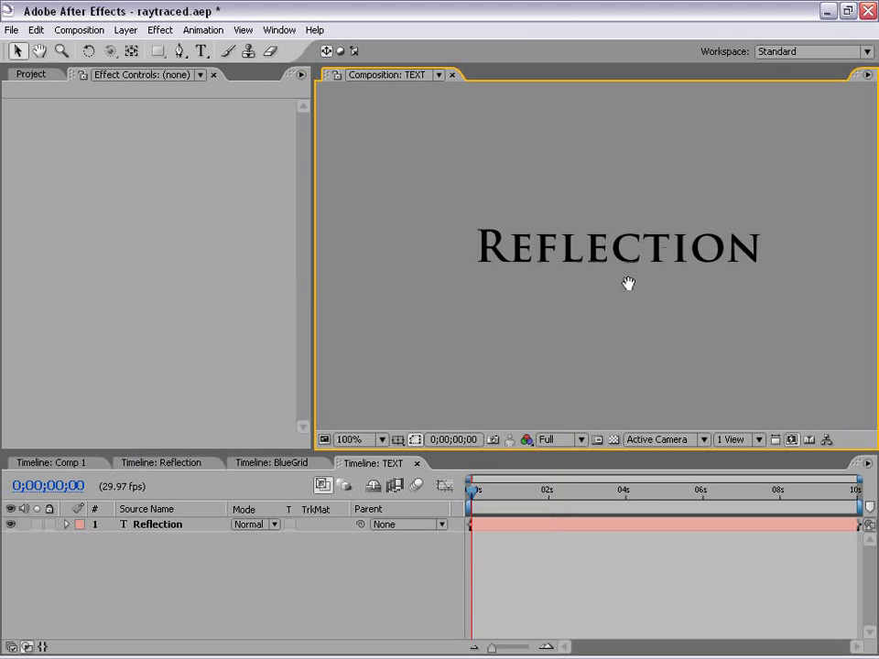
- Duplicate the Reflection text layer and place the copy, Reflection 2, beneath the original
left_click(494, 527)
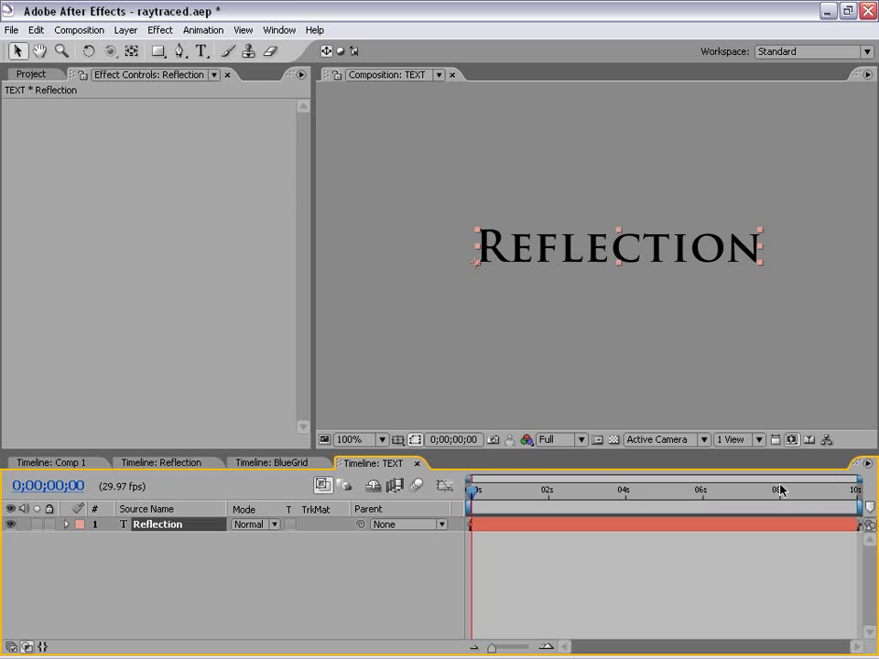
left_click(477, 545)
left_click(485, 525)
left_click(35, 31)
left_click(59, 180)
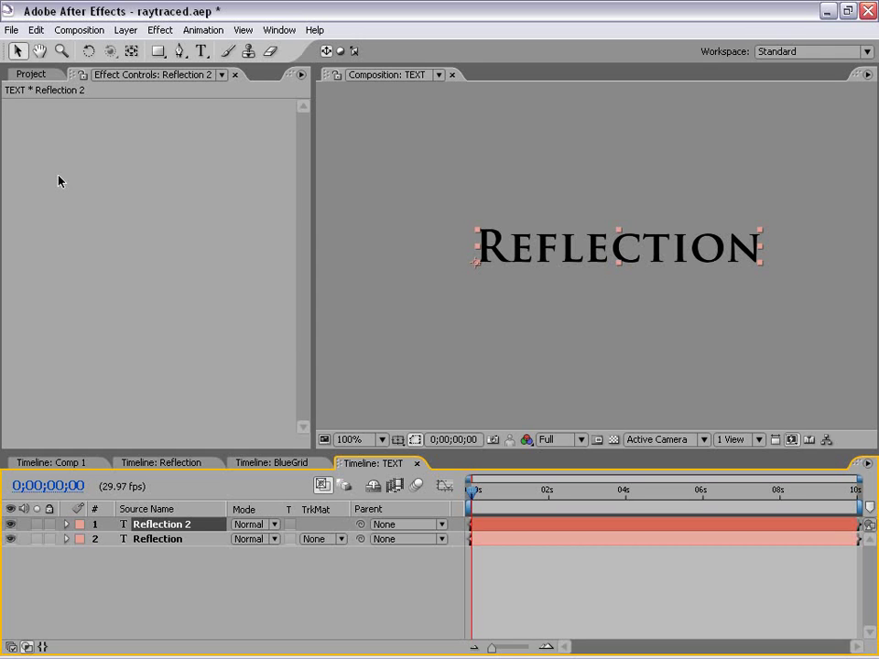
mouse_move(157, 528)
left_mouse_down()
mouse_move(164, 555)
mouse_move(151, 544)
left_mouse_up()
- Flip the Reflection 2 layer vertically by setting its Scale to 100, -100%
key("s")
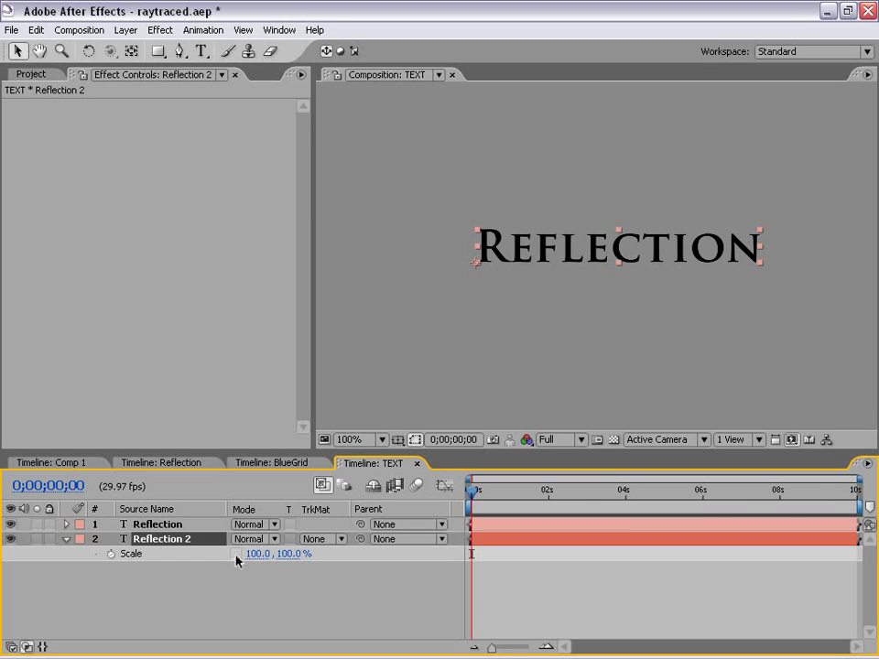
left_click(291, 554)
key("Left")
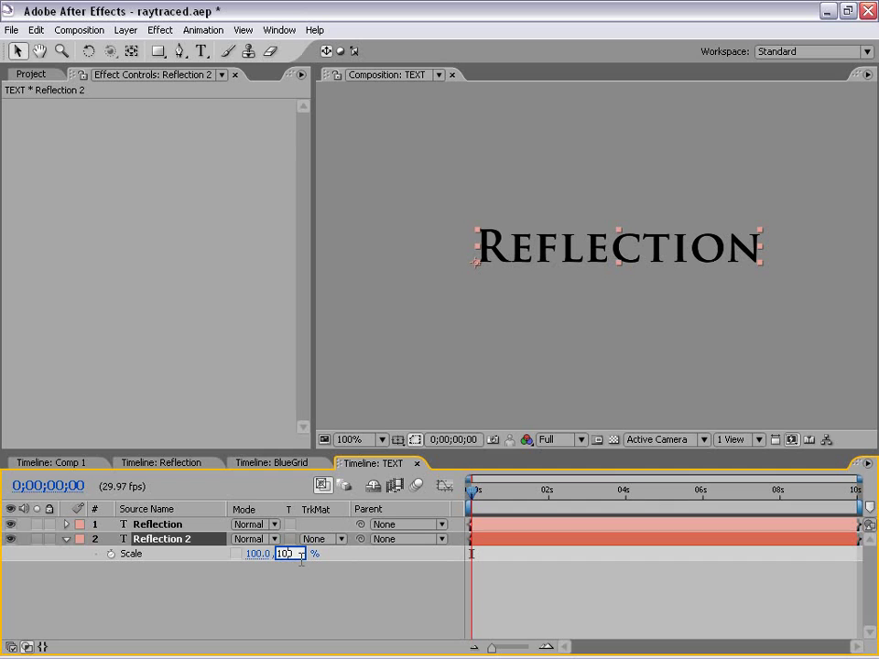
type("-")
left_click(301, 603)
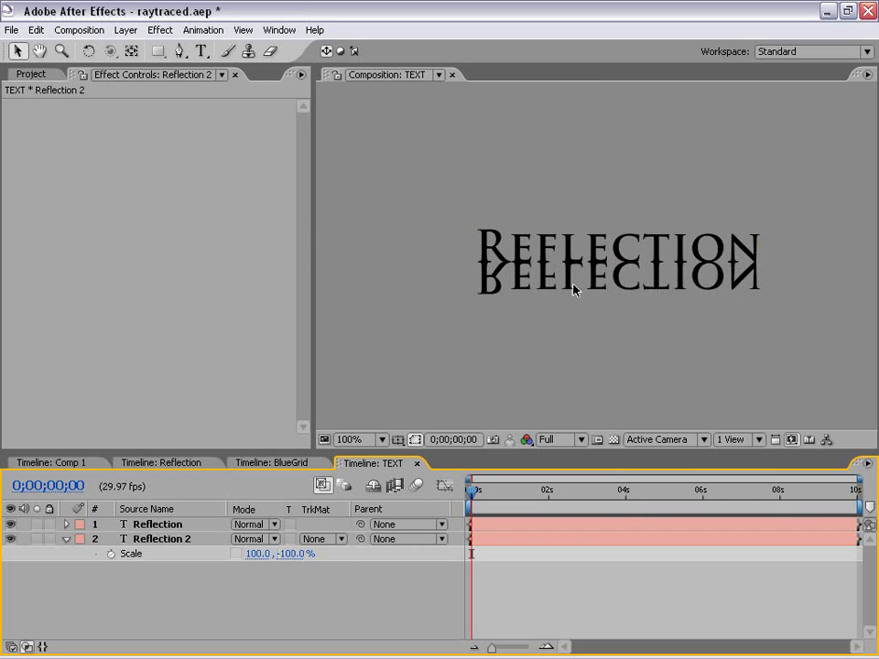
scroll(548, 332, "down", 1)
key("space")
left_click_drag(614, 319, 575, 307)
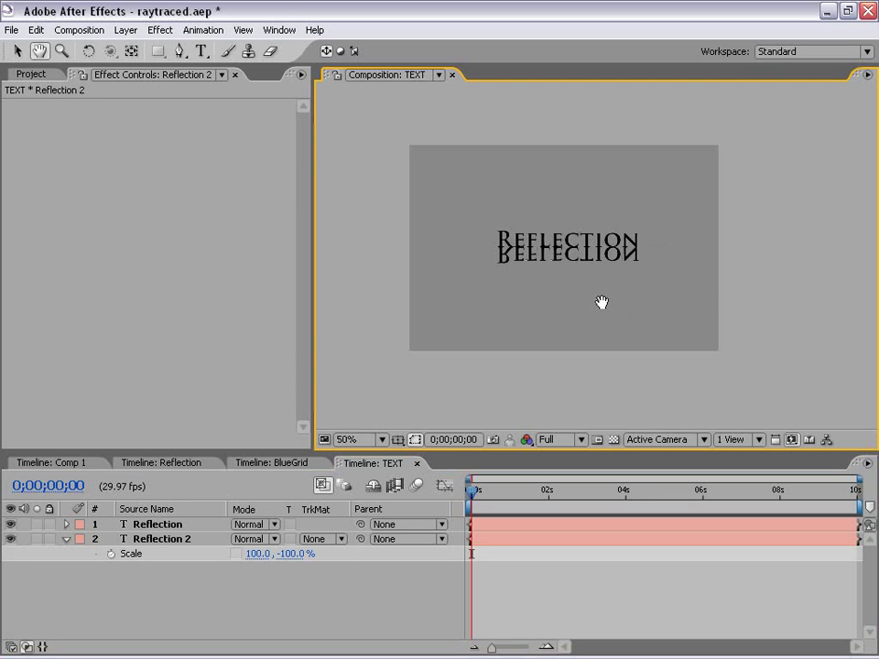
scroll(589, 289, "up", 1)
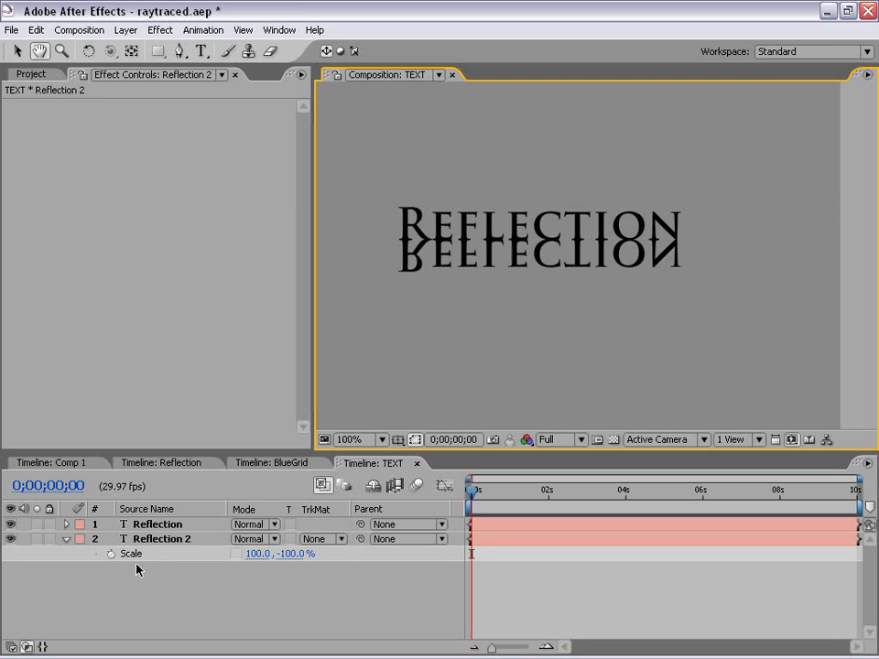
- Apply the Linear Wipe transition effect to the Reflection 2 layer
left_click(165, 540)
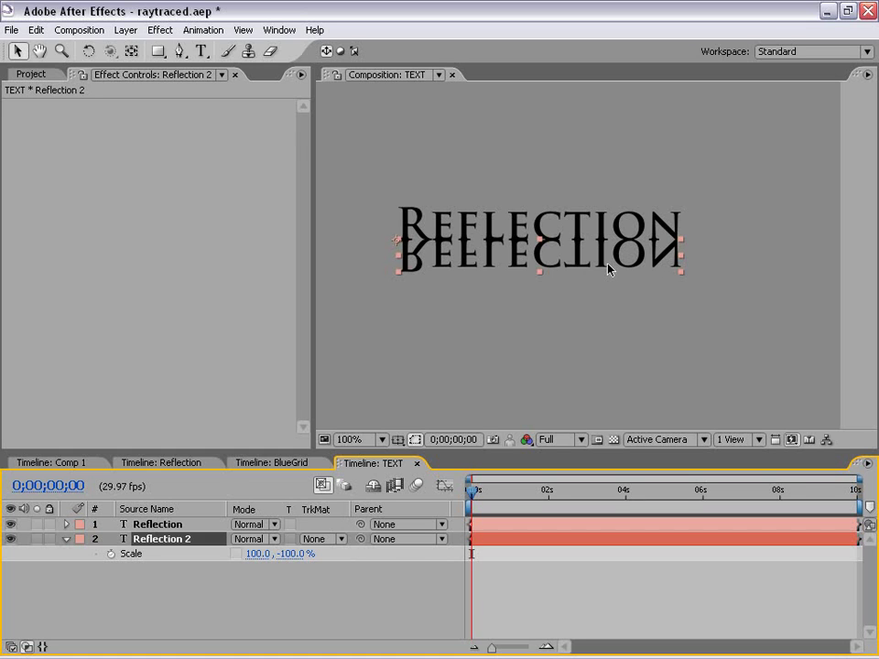
left_click(171, 568)
left_click(162, 538)
left_click(163, 560)
left_click(158, 540)
left_click(161, 30)
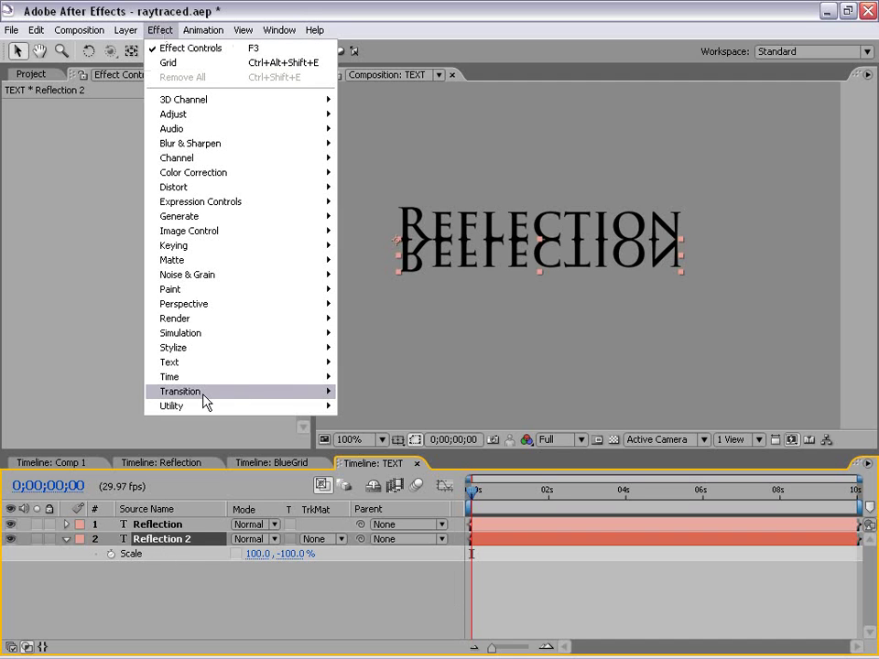
mouse_move(202, 391)
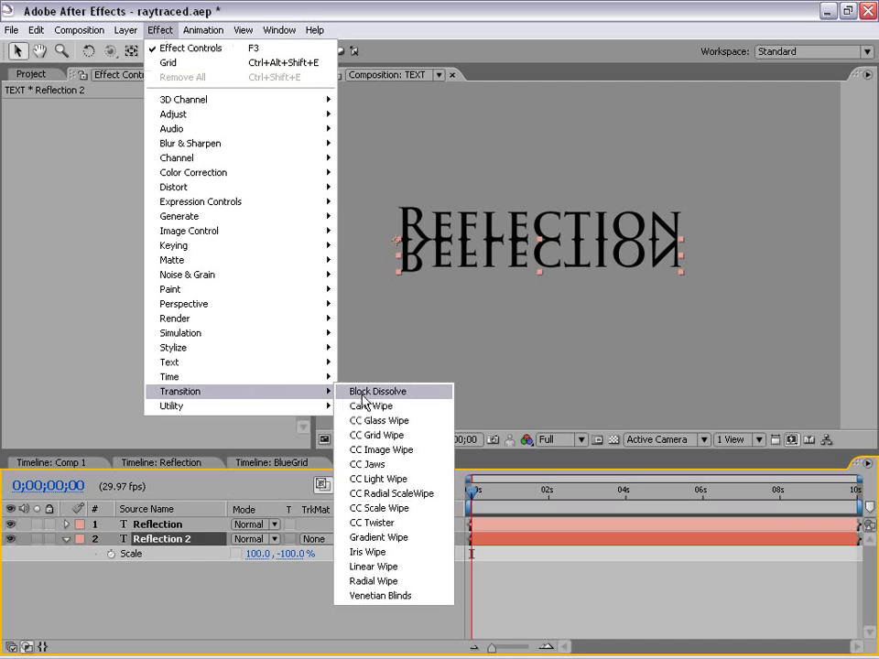
left_click(408, 568)
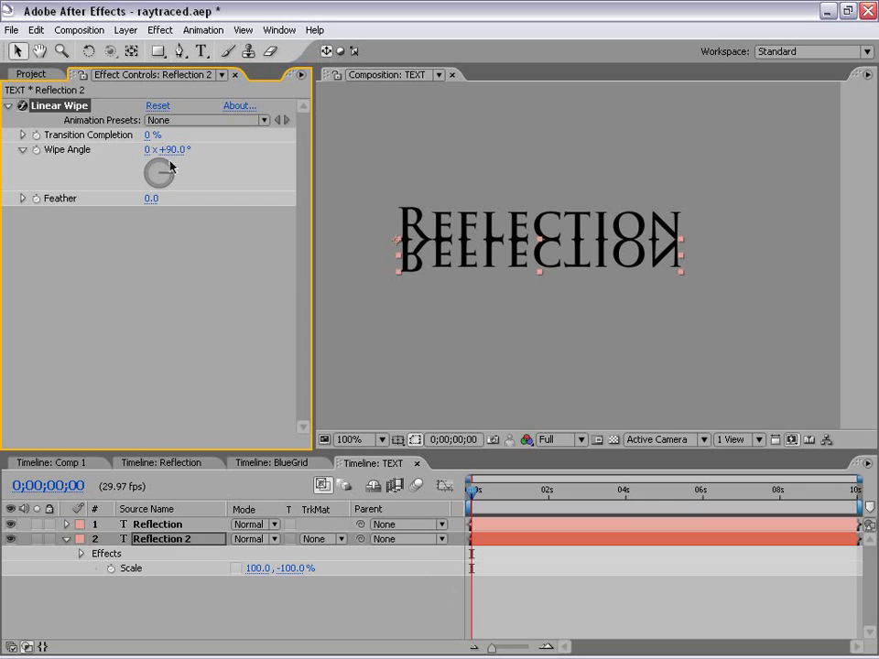
- Set the Linear Wipe's Wipe Angle to 0°, Transition Completion to 47% and Feather to 23
left_click(174, 149)
type("0")
key("Return")
left_click_drag(148, 135, 184, 130)
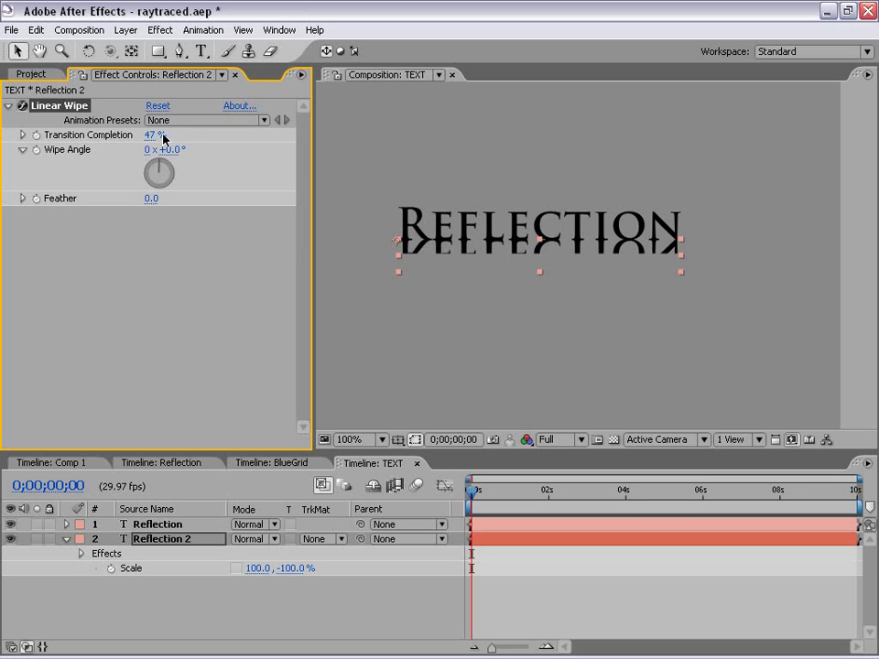
left_click_drag(151, 197, 173, 189)
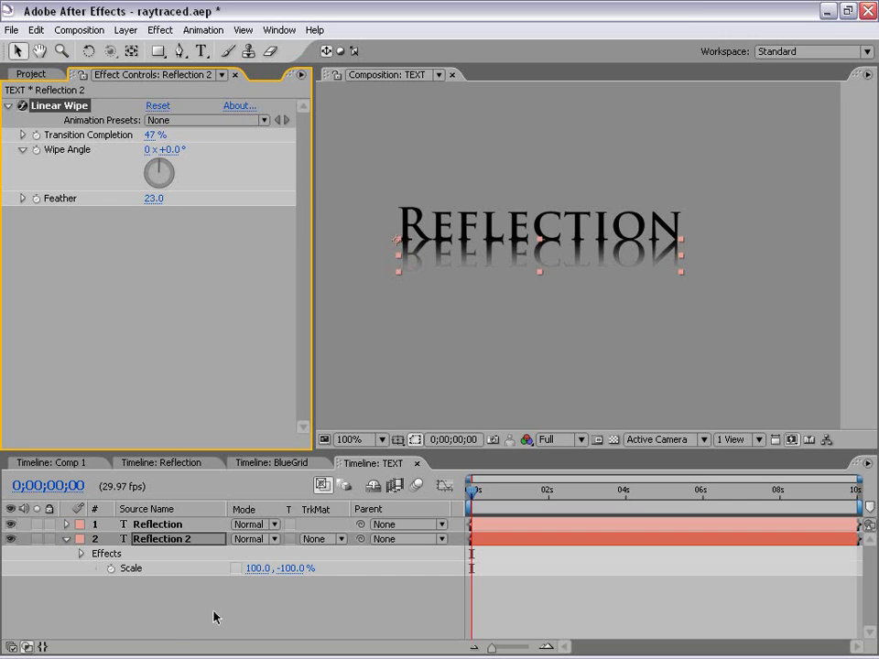
- Set the Reflection 2 layer's Opacity to 50% and deselect it
left_click(155, 600)
left_click(158, 546)
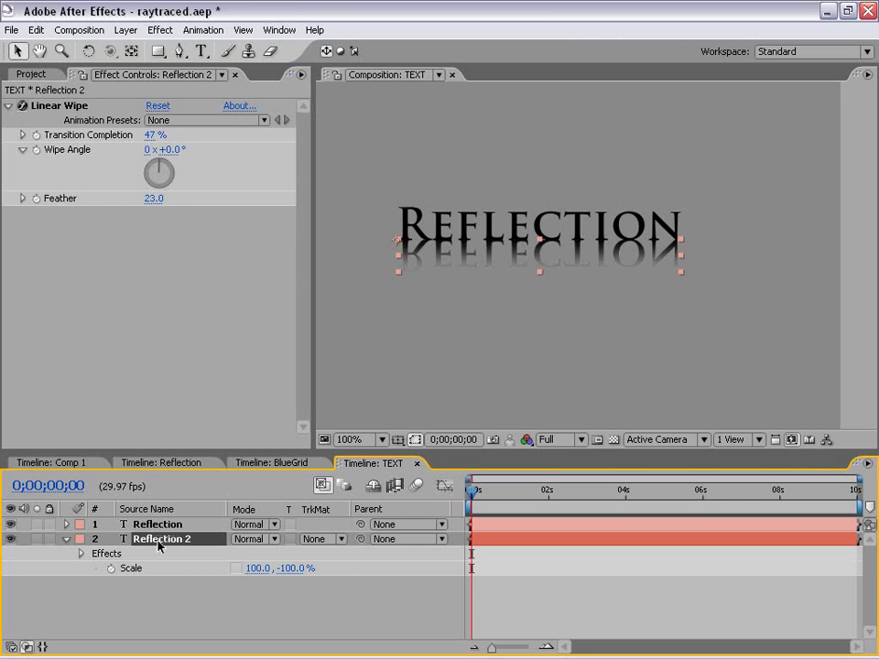
key("t")
left_click(236, 555)
type("50")
key("Return")
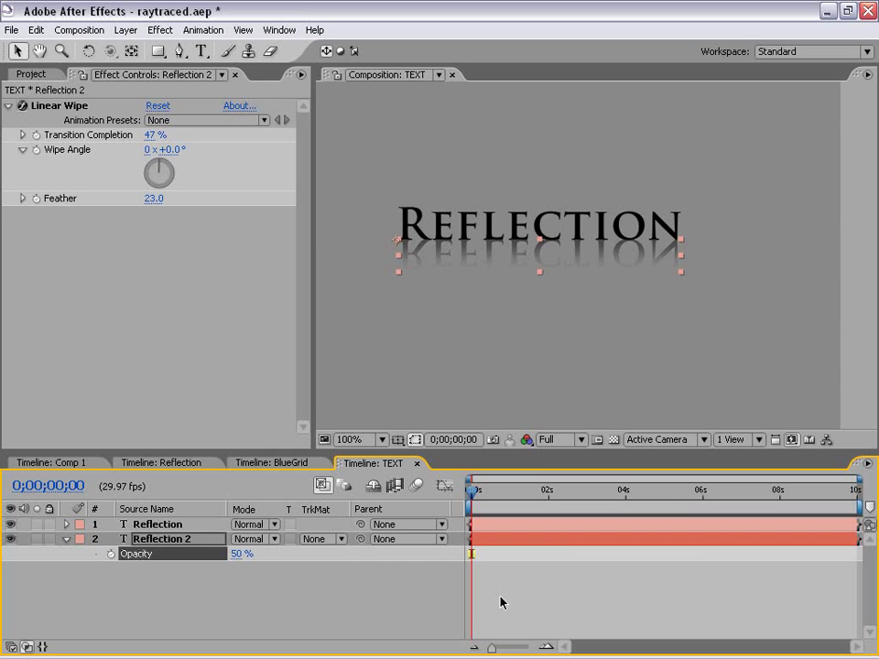
left_click(562, 608)
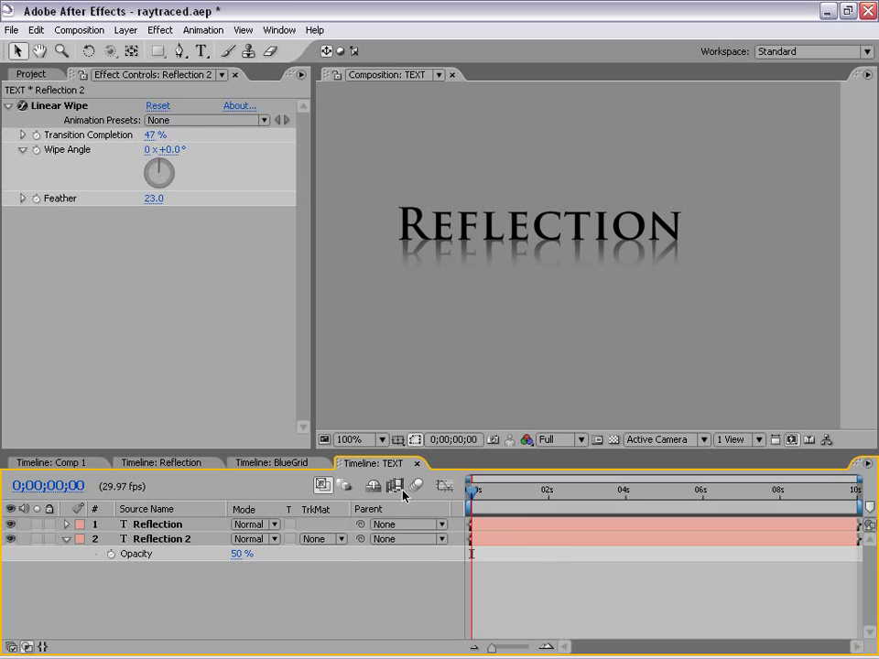
- Return to Comp 1 and examine how the TEXT layer's reflection appears on the floor, comparing with the TEXT composition
left_click(59, 463)
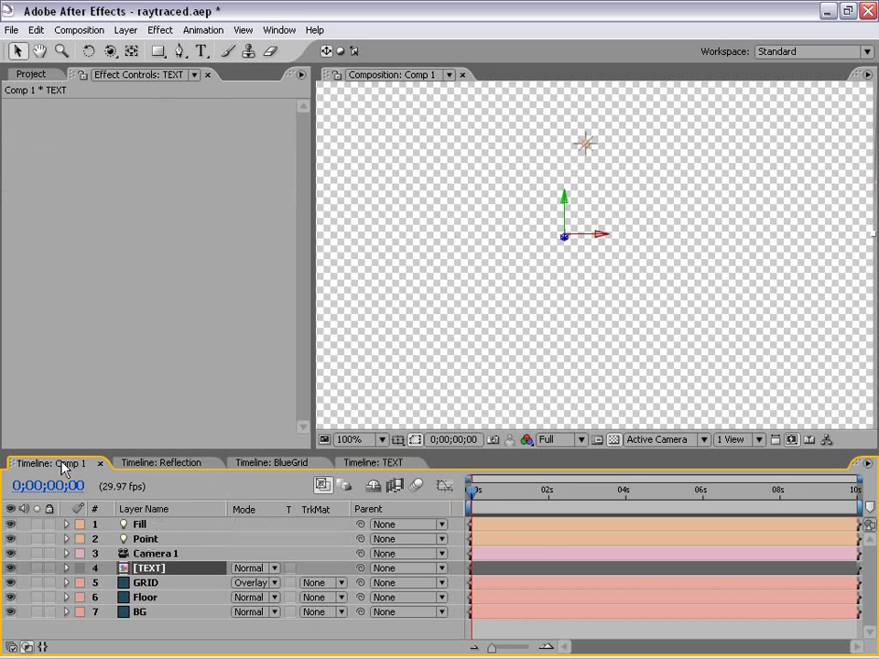
scroll(615, 305, "down", 1)
scroll(612, 304, "up", 1)
scroll(657, 300, "down", 1)
left_click_drag(567, 266, 612, 290)
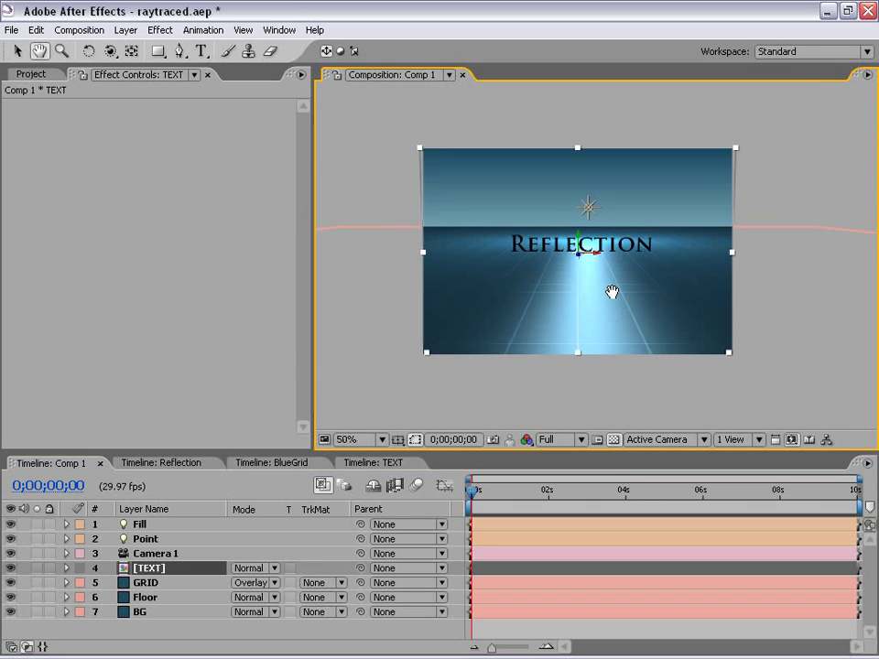
left_click(377, 463)
left_click(76, 462)
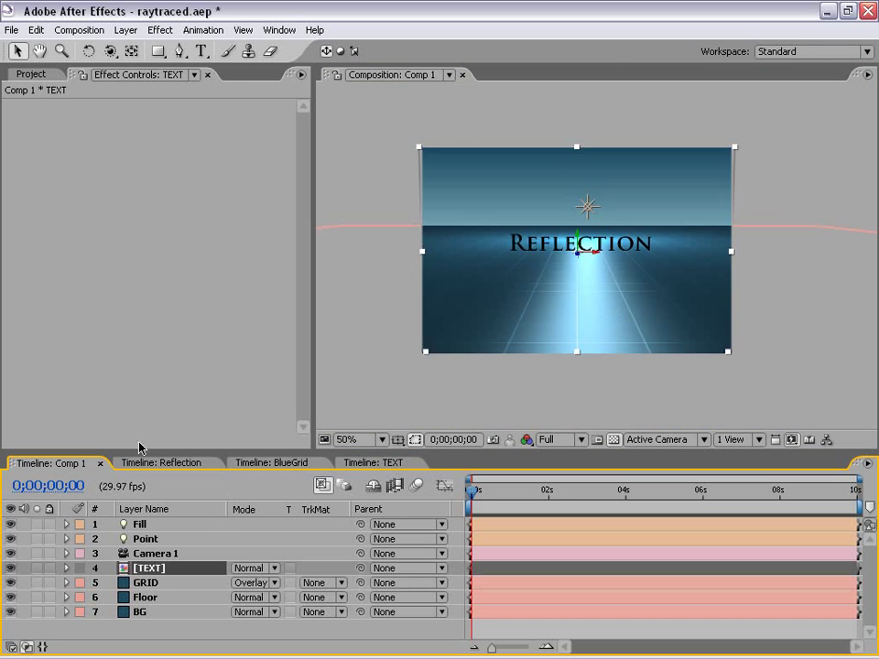
- Examine up close where the text meets the gridded floor in Comp 1
scroll(586, 232, "up", 1)
left_click_drag(562, 230, 606, 269)
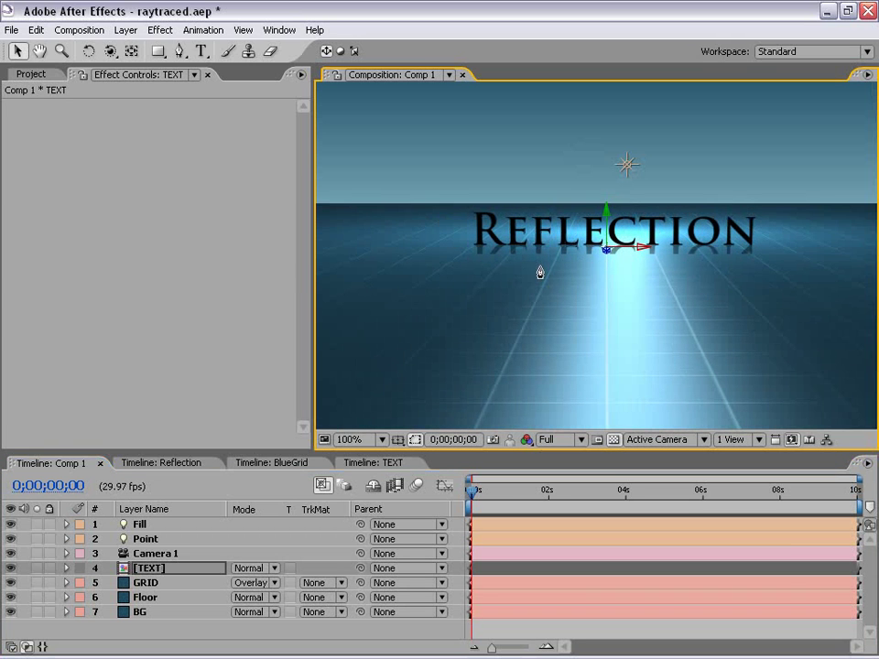
scroll(549, 269, "down", 1)
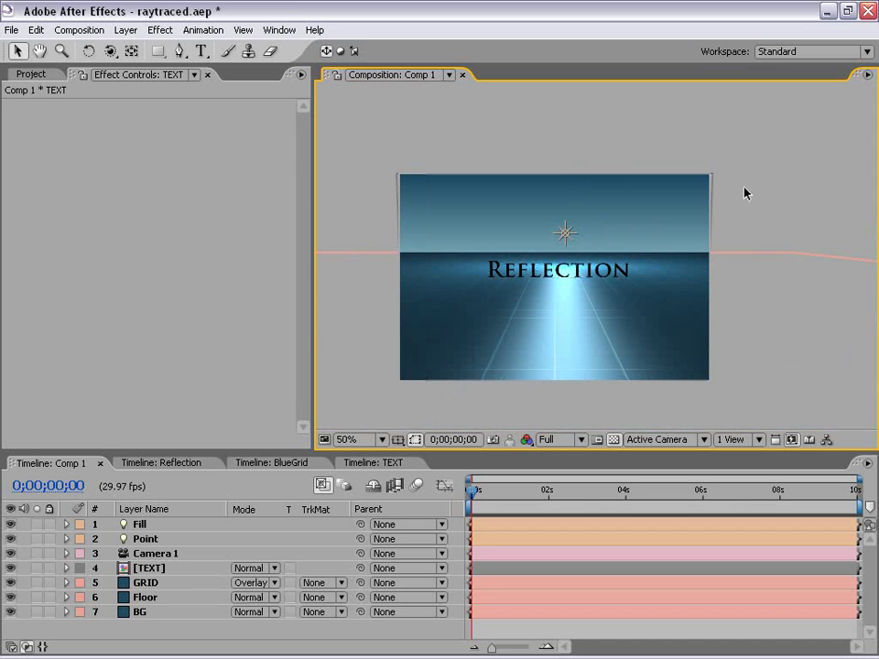
left_click(710, 189)
scroll(702, 211, "up", 1)
left_click_drag(630, 250, 772, 110)
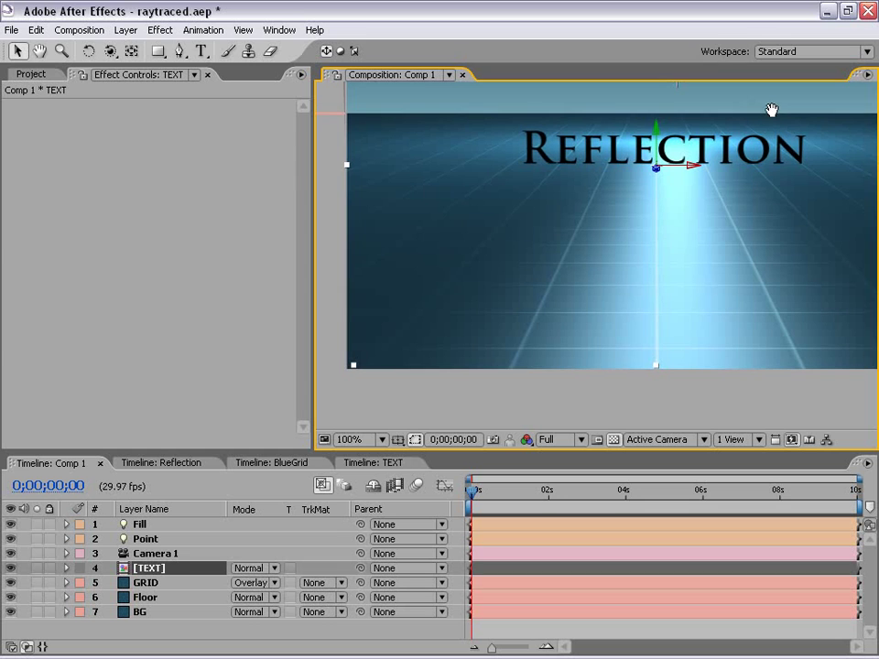
scroll(634, 249, "down", 1)
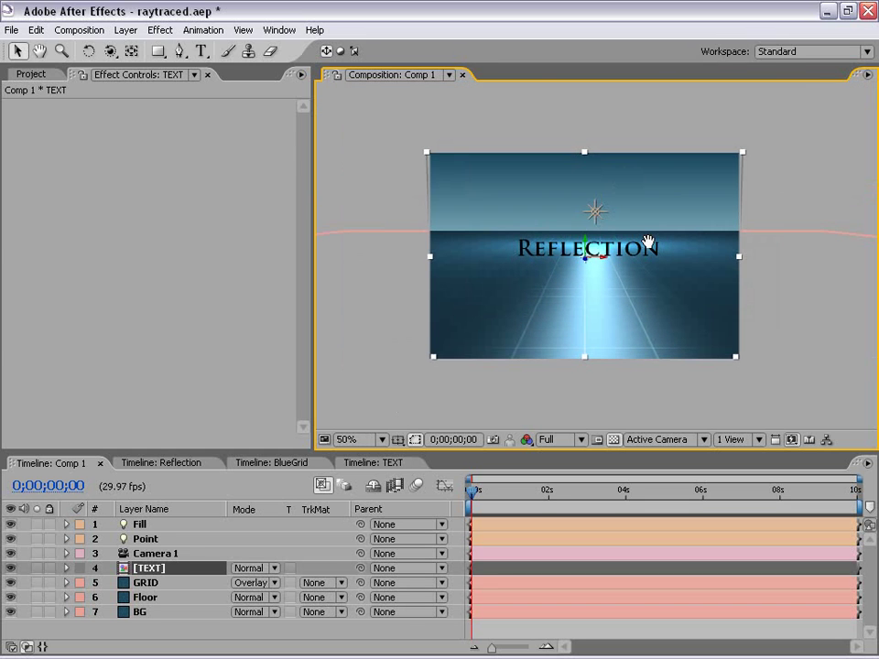
- Add a new adjustment layer to Comp 1 with no other layer selected
left_click(458, 124)
left_click(126, 30)
mouse_move(131, 55)
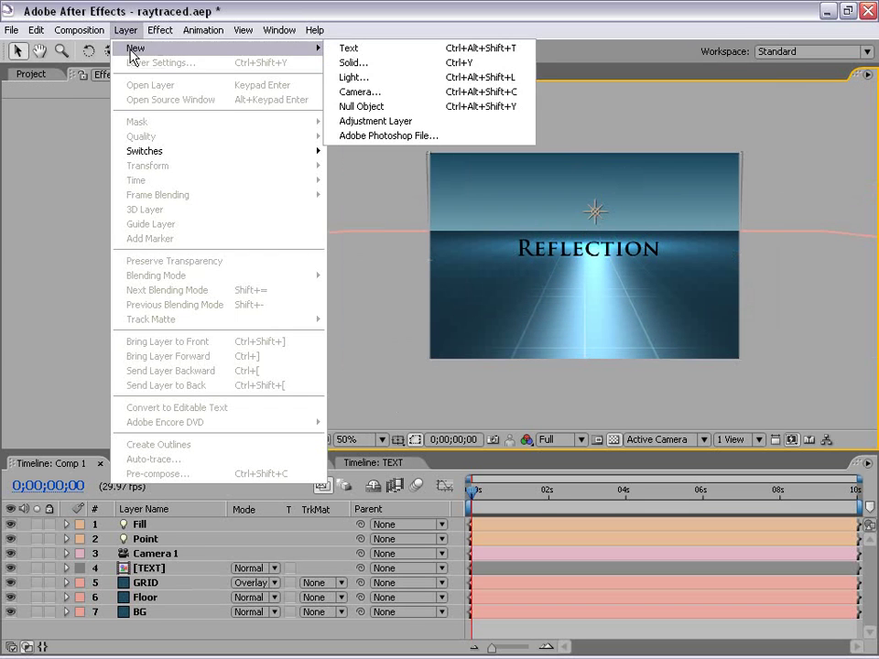
left_click(372, 121)
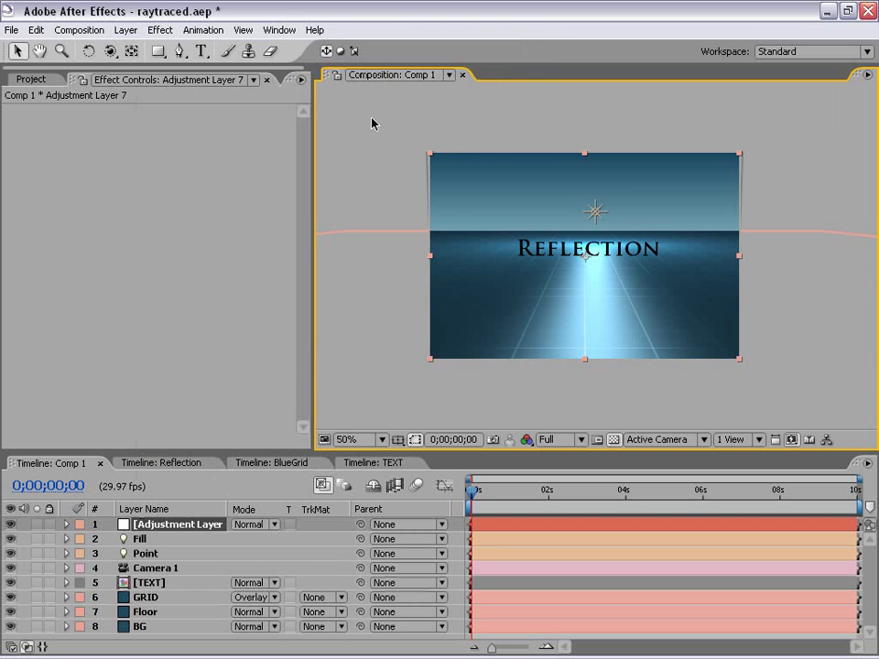
- Try darkening the scene with a Curves effect on the adjustment layer, and delete the effect
left_click(160, 30)
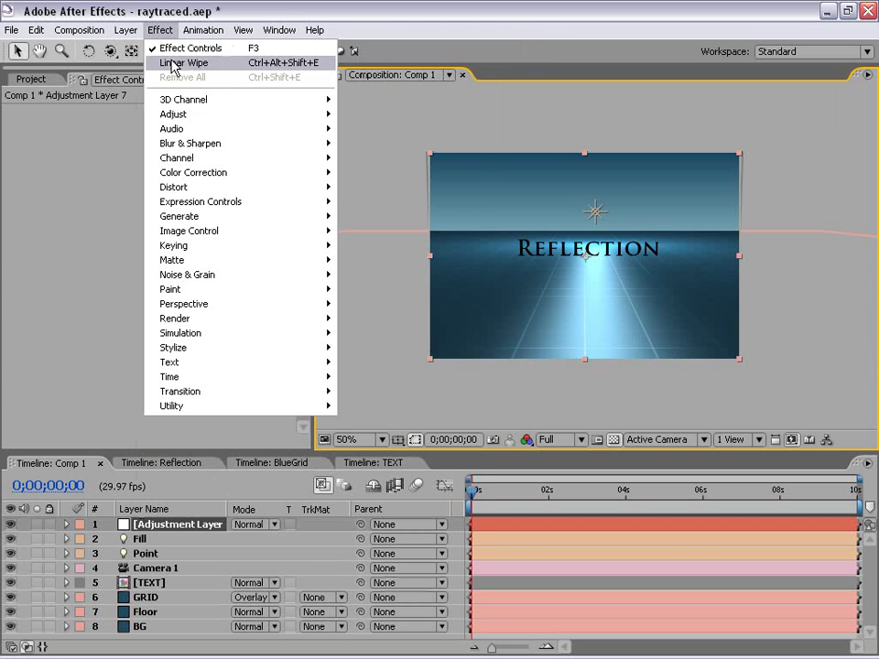
mouse_move(275, 172)
left_click(379, 362)
left_click_drag(158, 219, 139, 261)
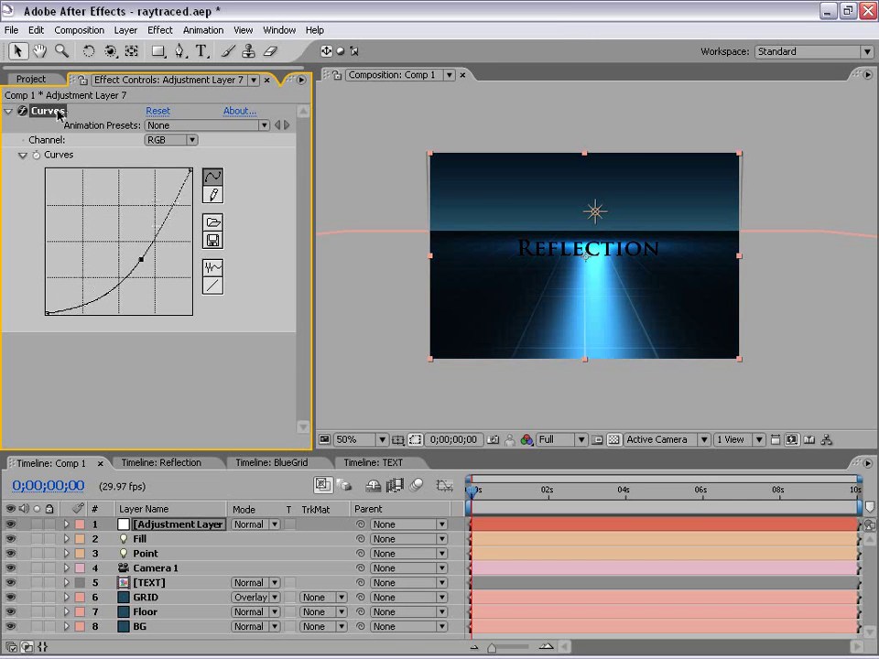
key("Delete")
left_click(527, 131)
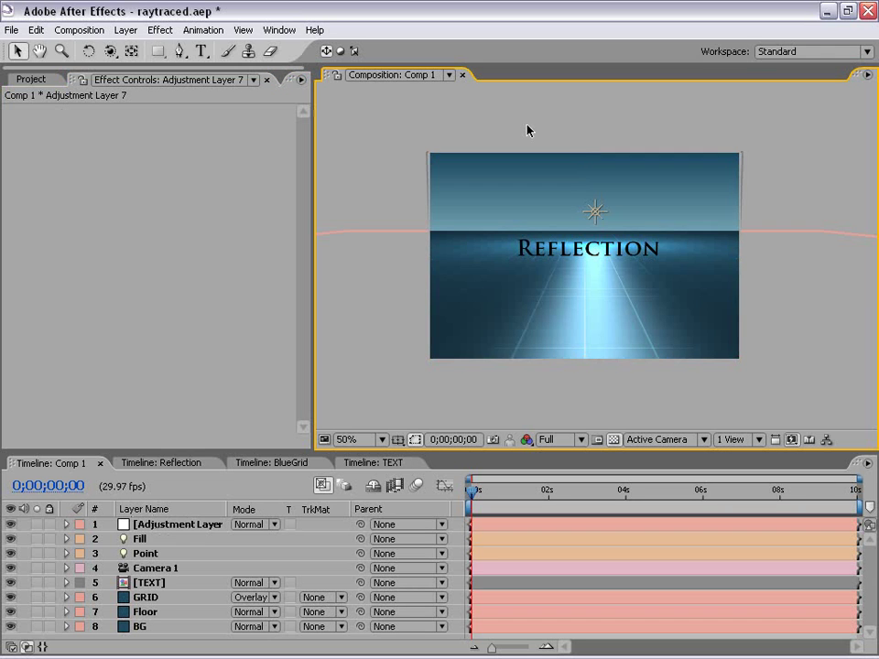
- Rename the adjustment layer as Divider and place it directly below the TEXT layer in the layer stack
left_click_drag(218, 455, 216, 400)
left_click(161, 607)
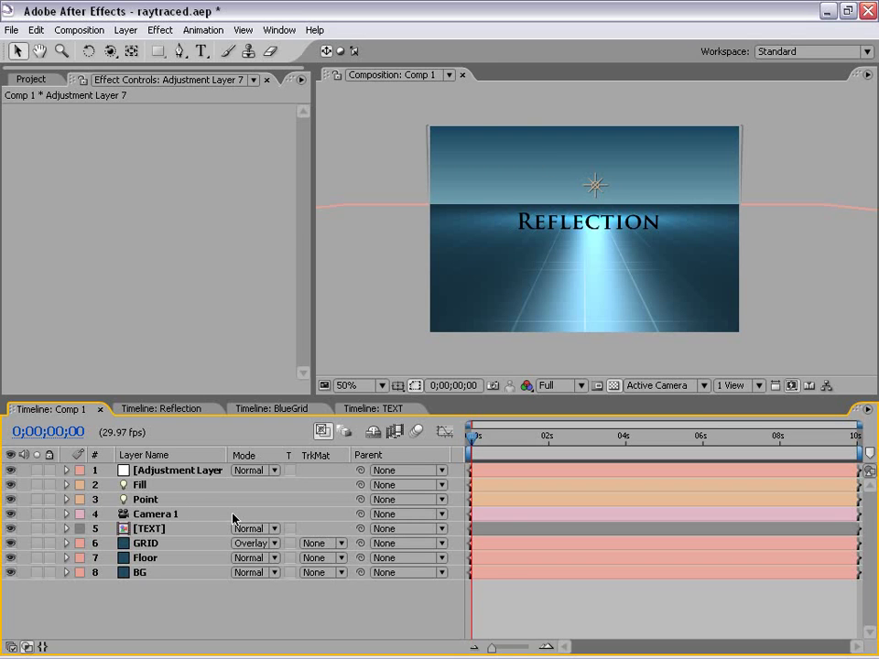
left_click(181, 475)
left_click(181, 472)
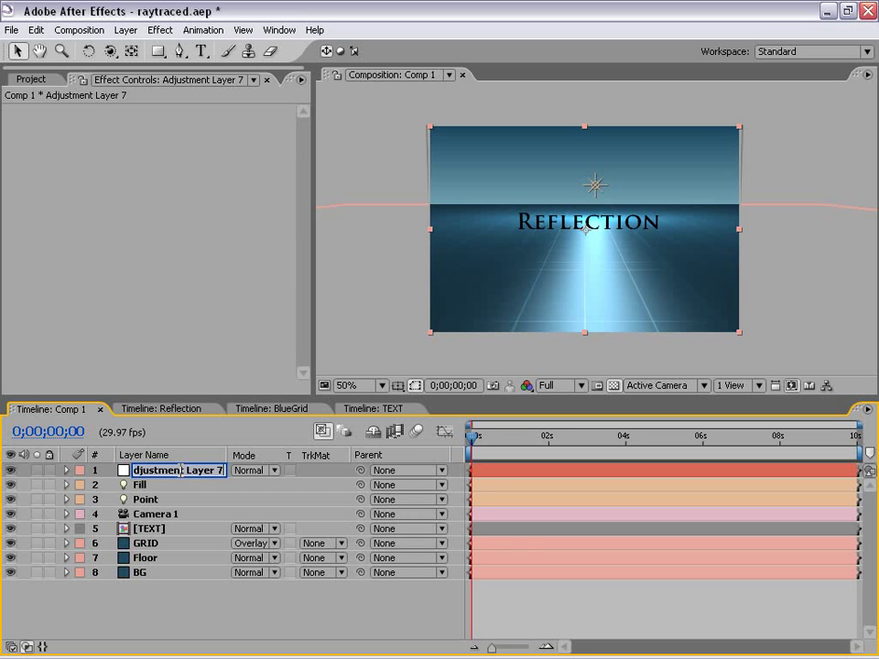
type("Divider")
key("Return")
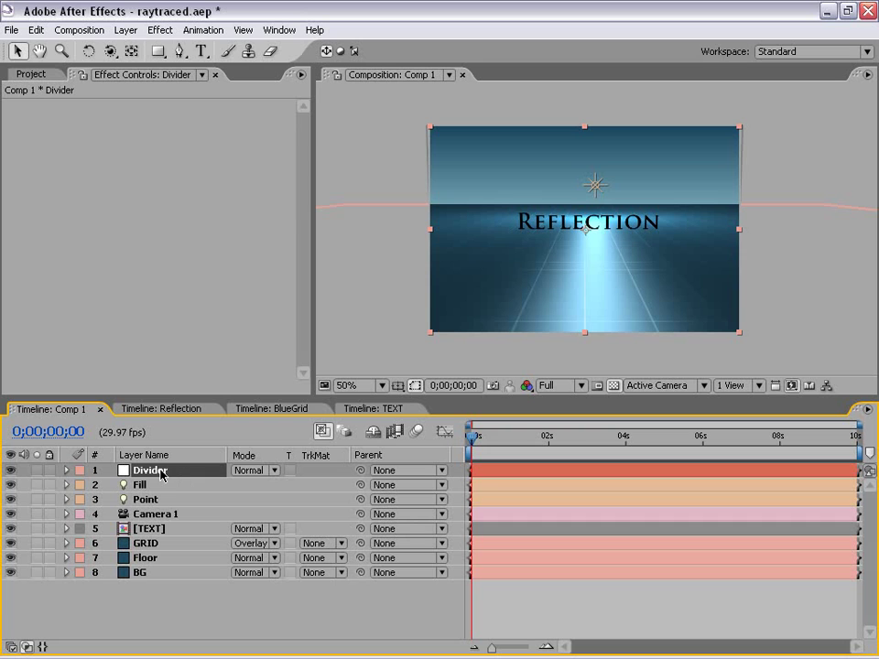
left_click_drag(155, 471, 156, 546)
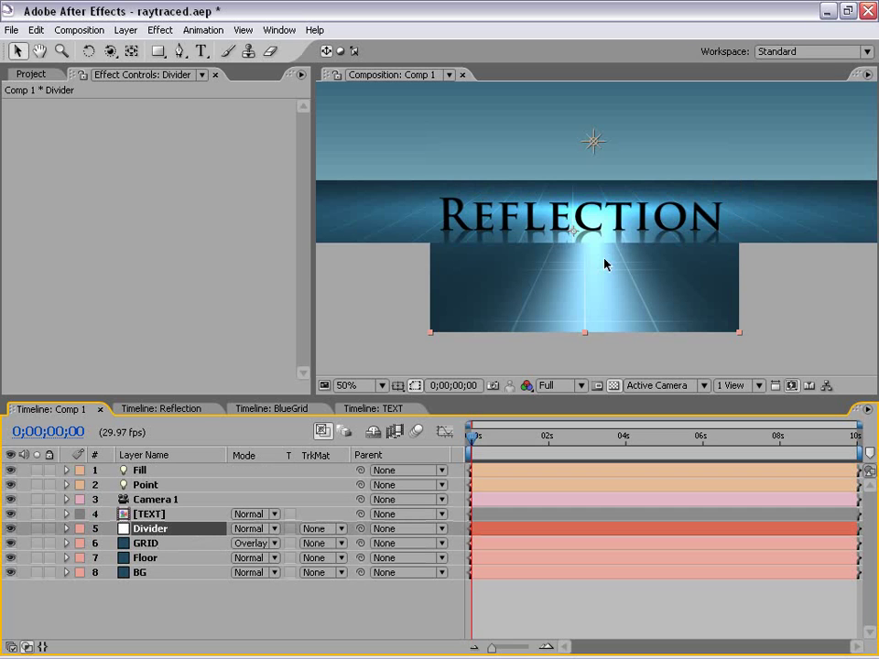
scroll(605, 264, "up", 1)
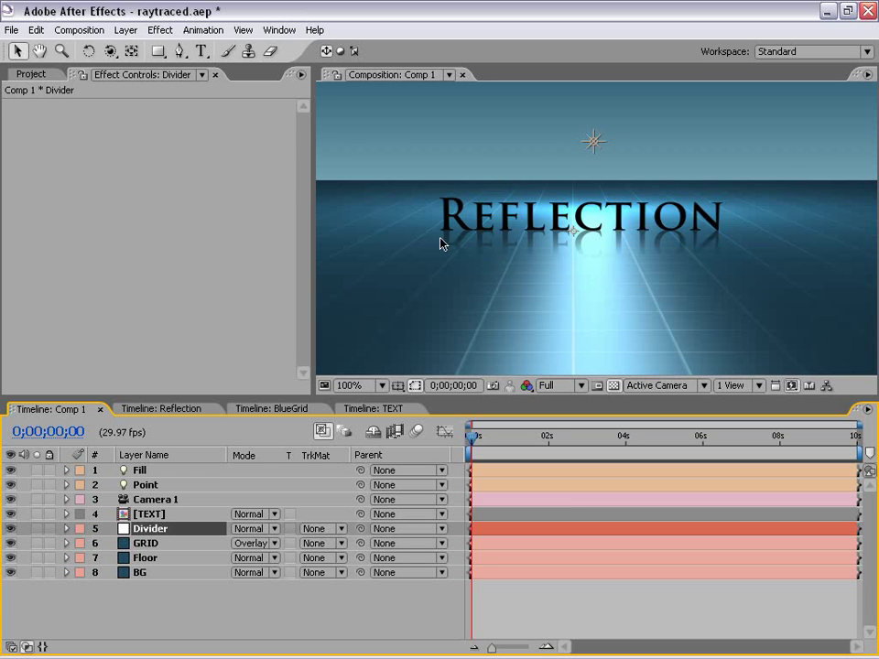
- Try orbiting around the scene to check the text's reflection, and undo the movement
key("c")
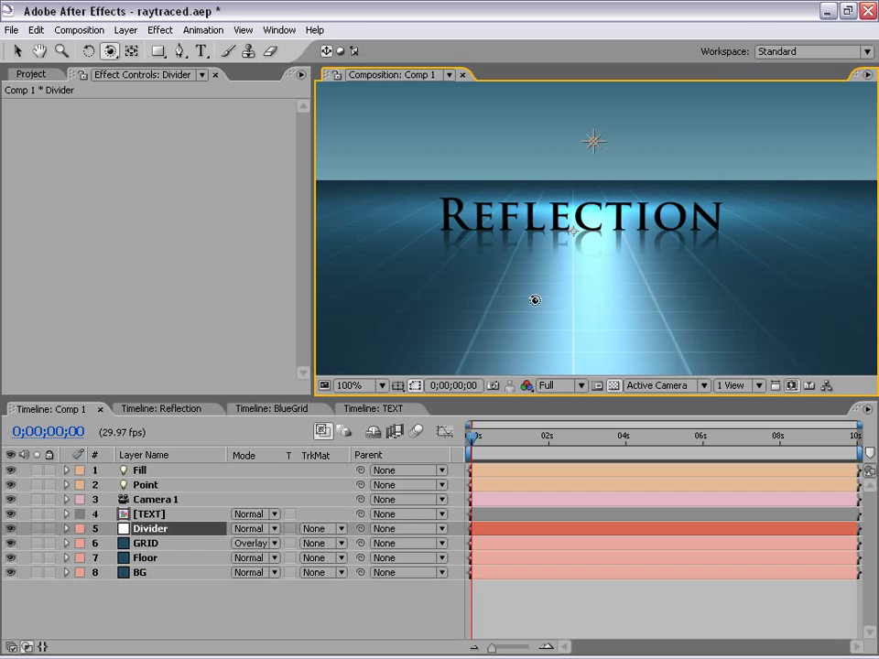
left_click_drag(470, 259, 654, 264)
key("ctrl+z")
- Solo the TEXT layer, and the GRID and Floor layers together, to examine how the two groups render separately
left_click(152, 519)
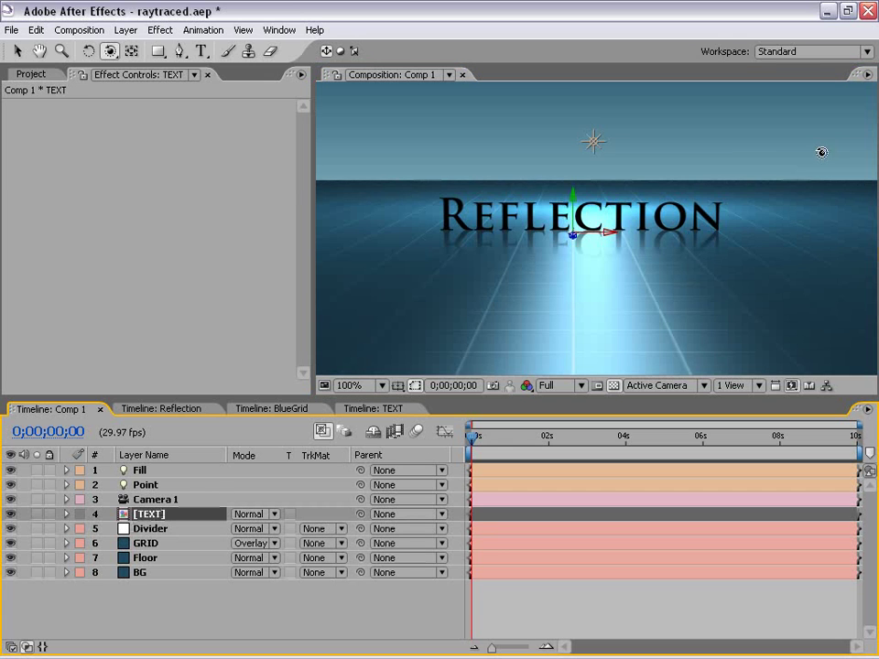
left_click(38, 514)
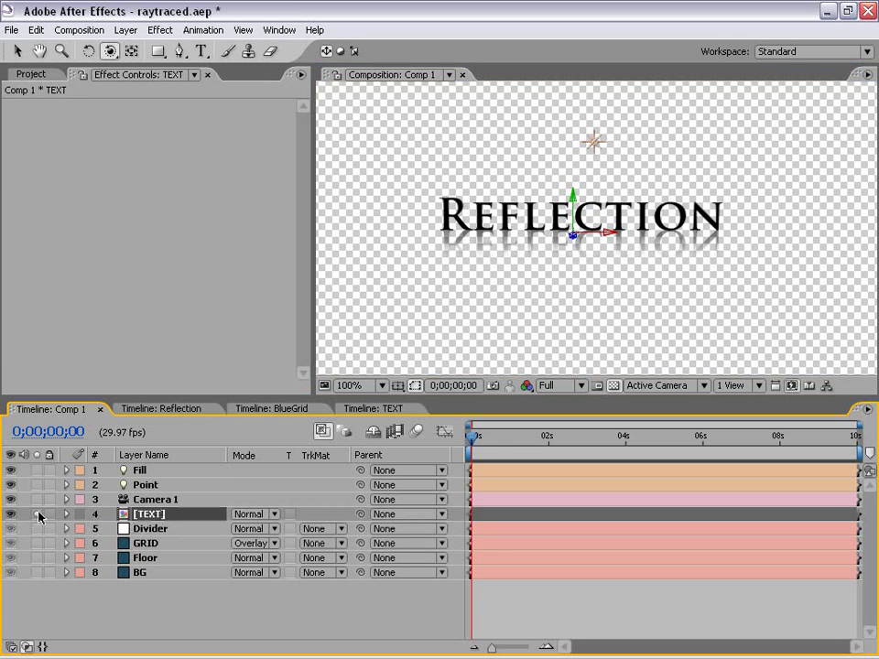
left_click(39, 515)
left_click(37, 545)
left_click(36, 558)
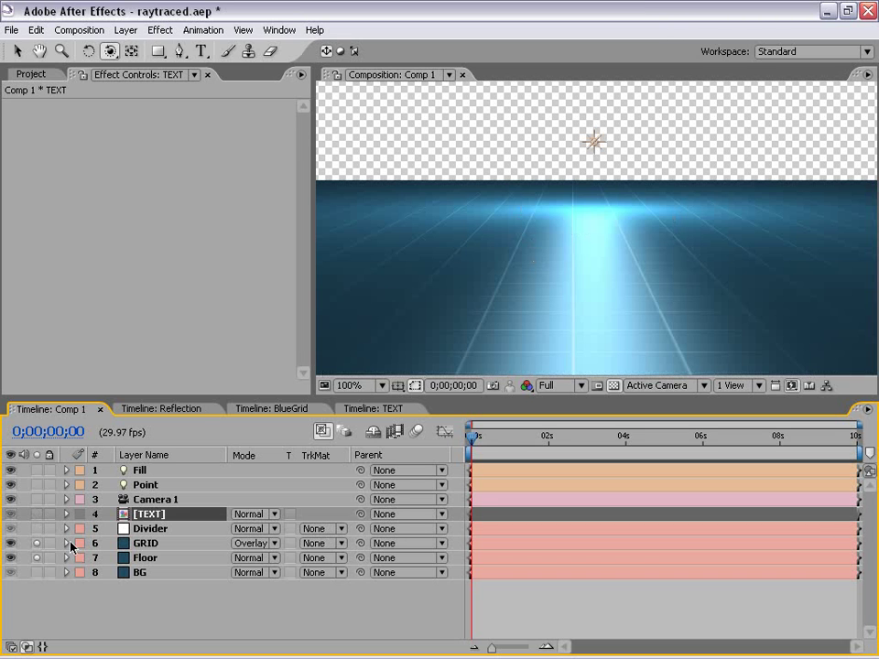
left_click(37, 544)
left_click(36, 558)
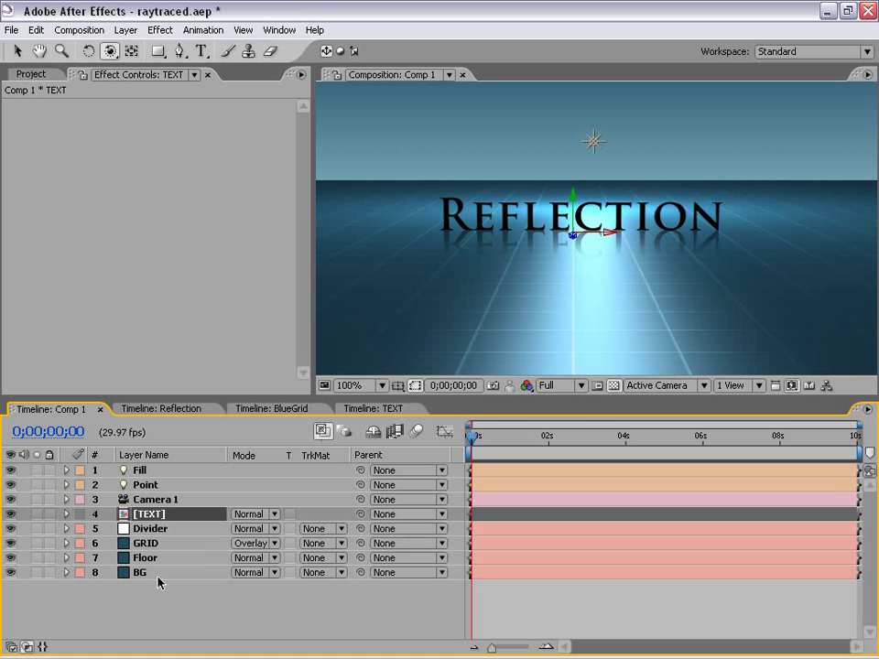
- Toggle the Divider layer's visibility off and on to compare the text's reflection with and without it
key("v")
left_click(124, 528)
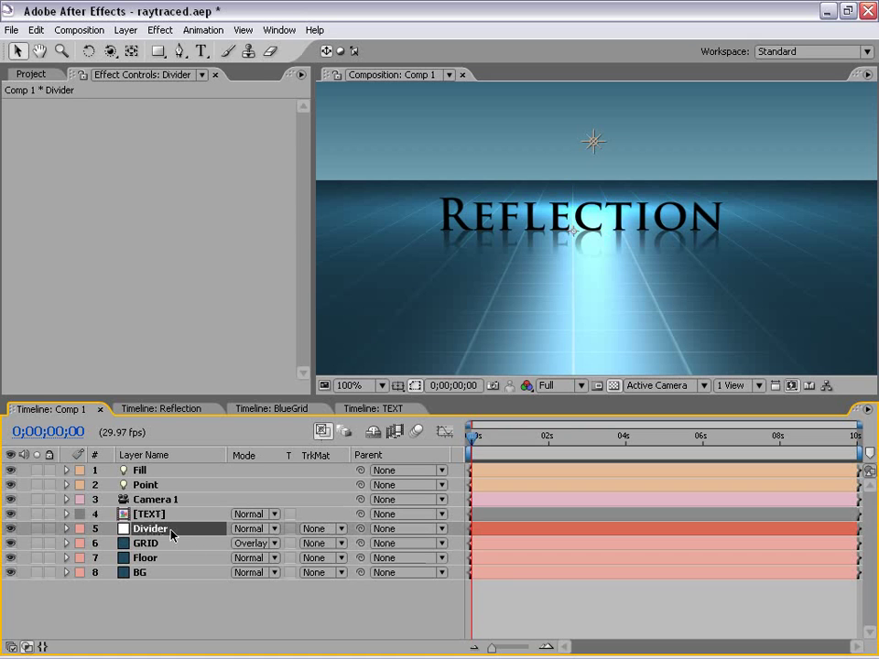
left_click(10, 529)
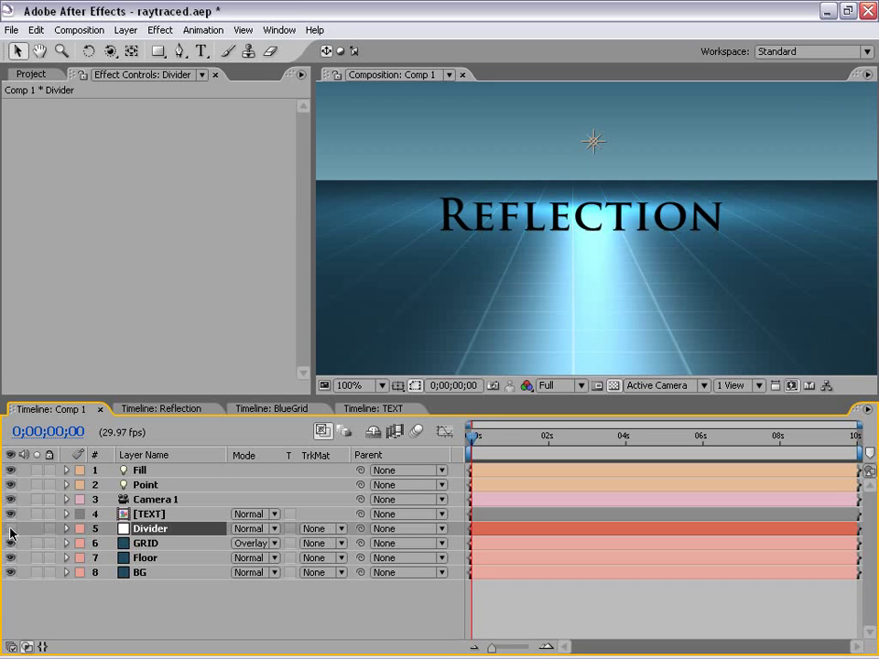
left_click(10, 529)
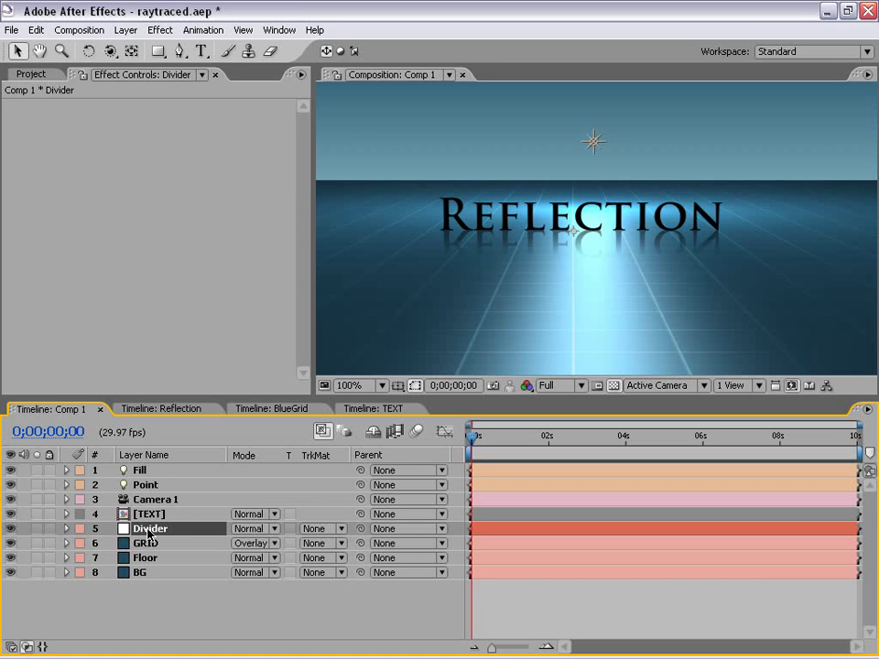
left_click(564, 607)
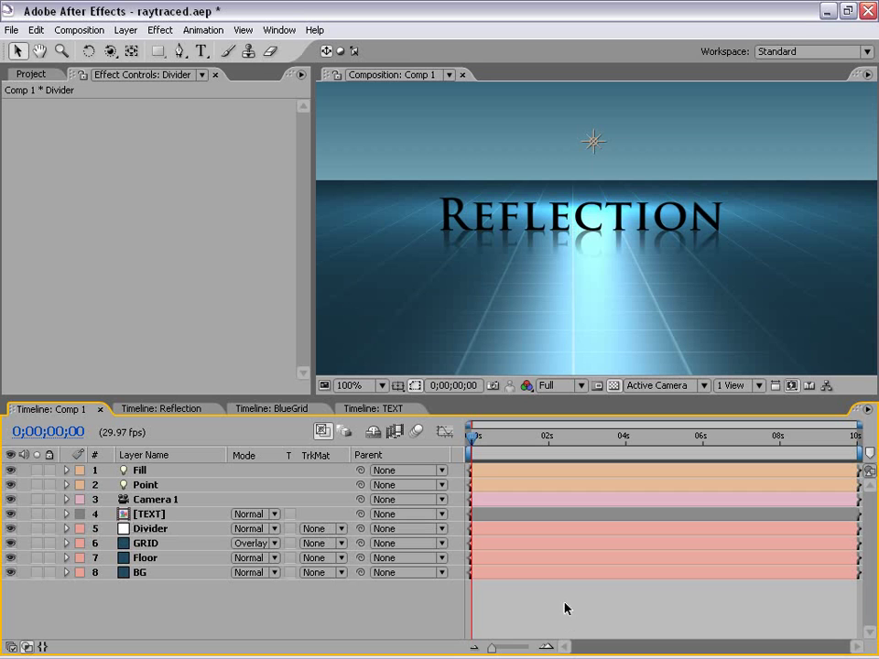
- Try an orbited camera angle to inspect the reflection in perspective, and restore the original camera view
left_click(110, 51)
left_click_drag(590, 212, 724, 283)
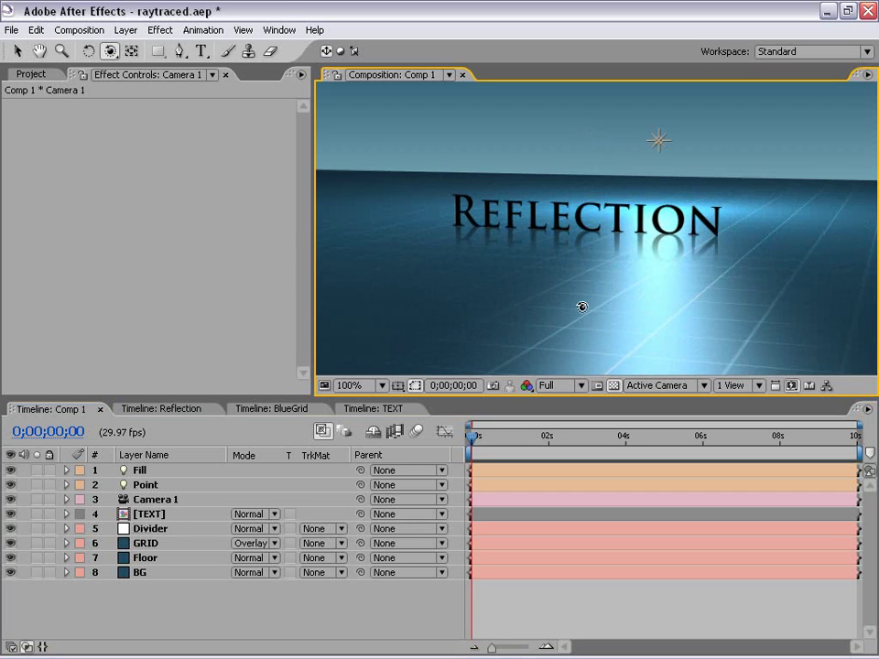
key("ctrl+z")
key("v")
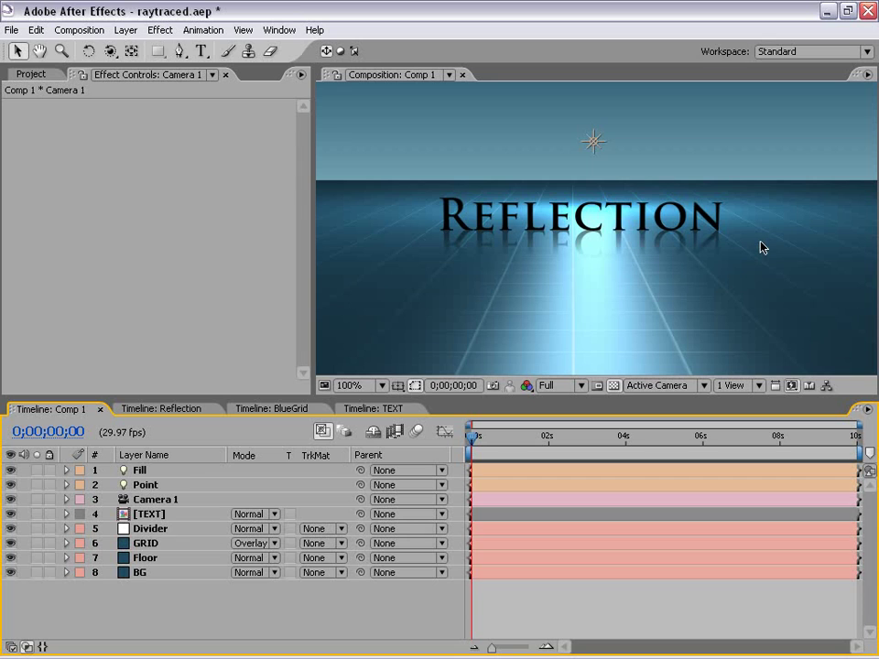
- Add a 720 × 480 pixel blue solid to the TEXT composition, keeping the suggested name and settings
left_click(389, 409)
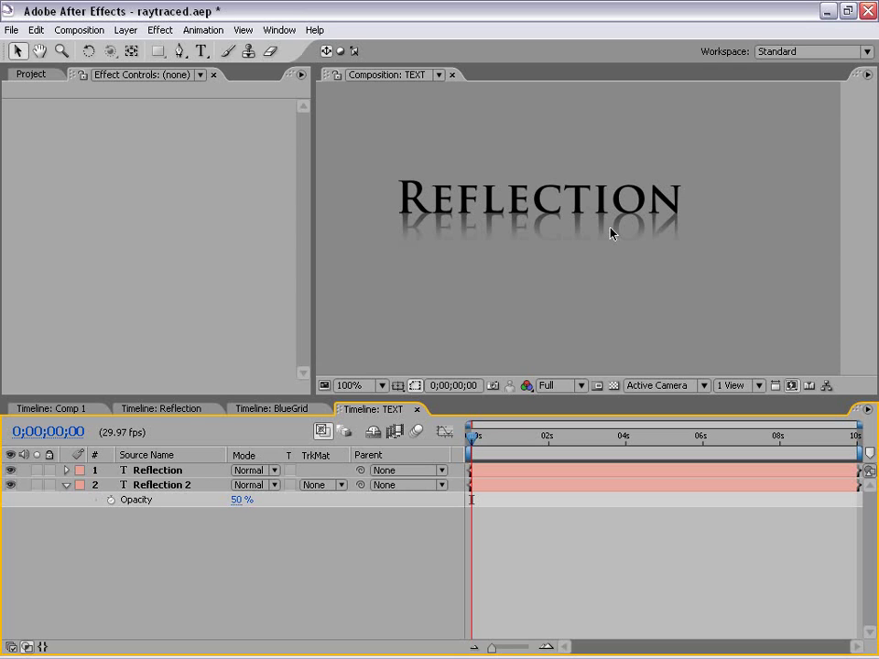
left_click(128, 32)
left_click(127, 33)
left_click(127, 33)
mouse_move(129, 49)
left_click(370, 66)
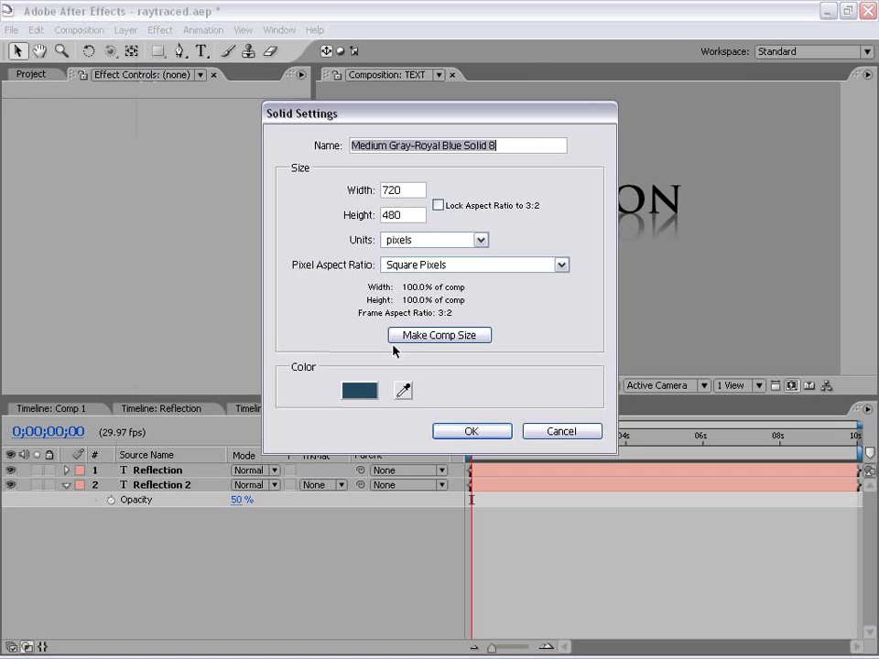
left_click(448, 431)
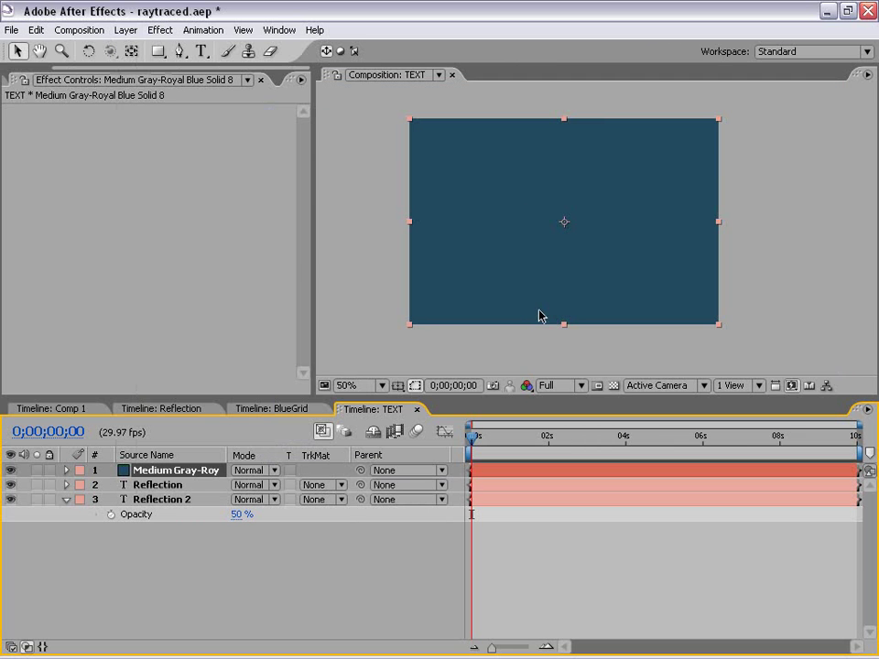
- Apply the Ramp generate effect to the new solid in the TEXT composition
left_click(164, 31)
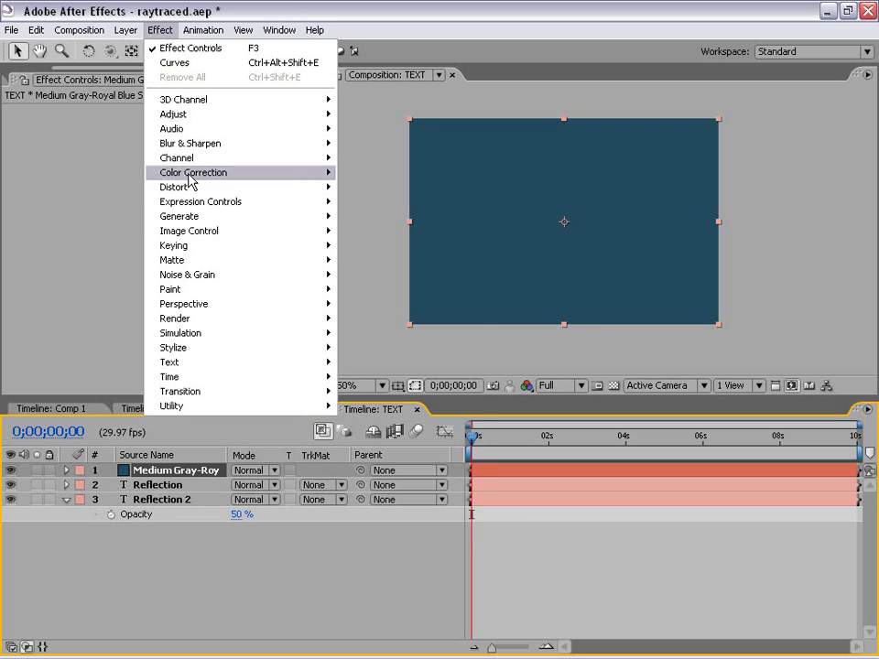
mouse_move(183, 216)
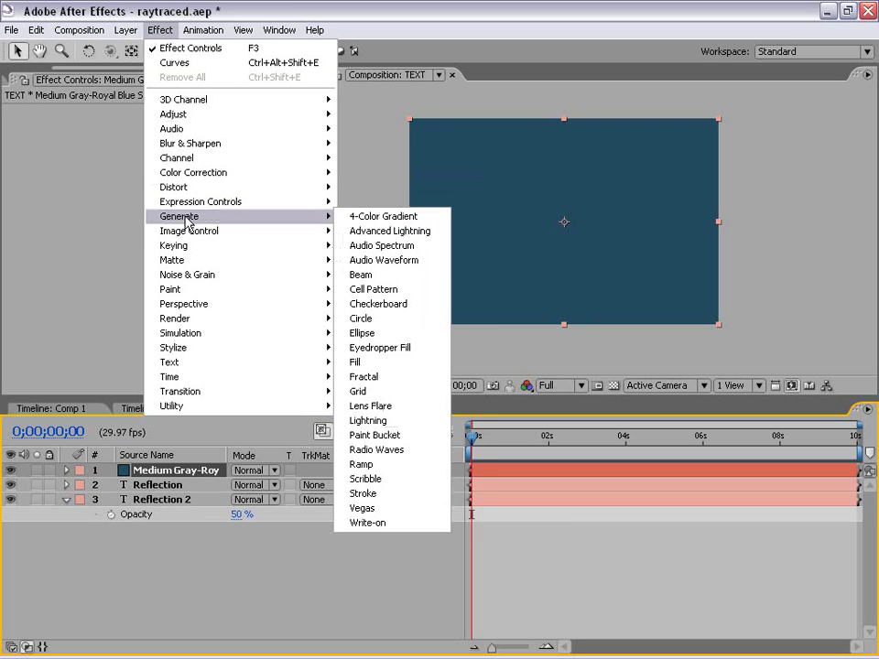
left_click(389, 466)
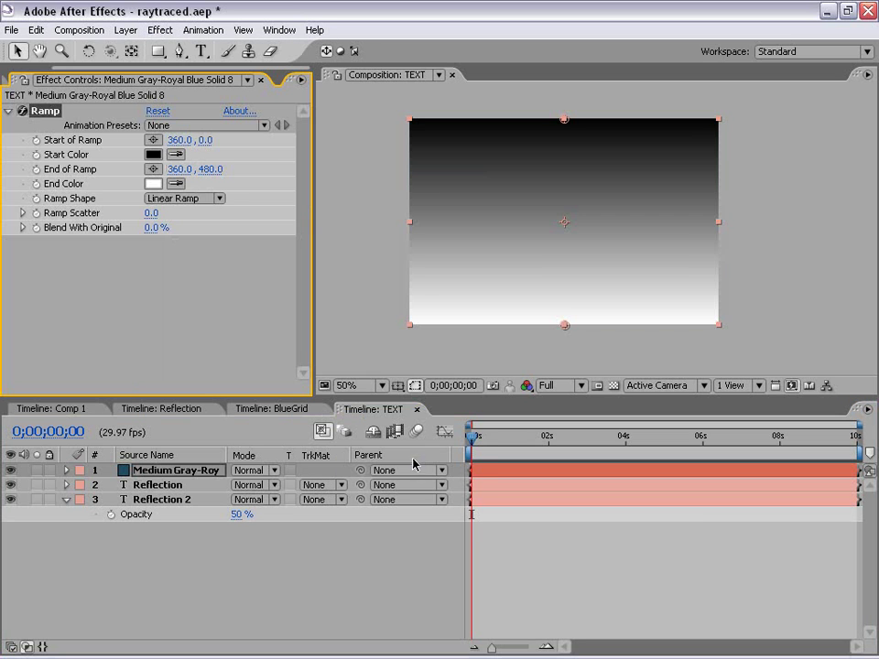
- Set the ramp solid's Opacity to 50% so the text underneath can be seen
left_click(153, 470)
key("t")
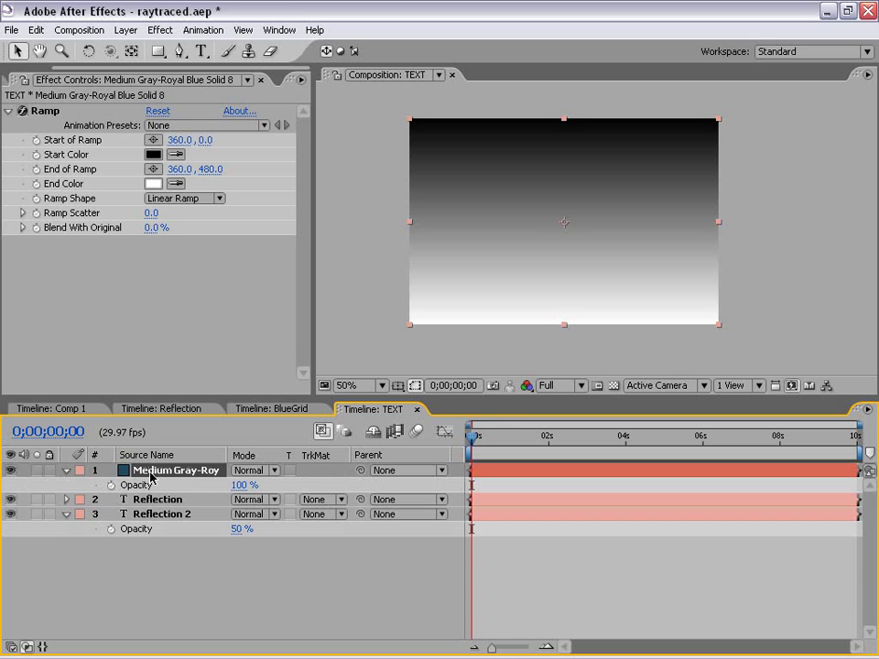
left_click(239, 487)
type("50")
key("Return")
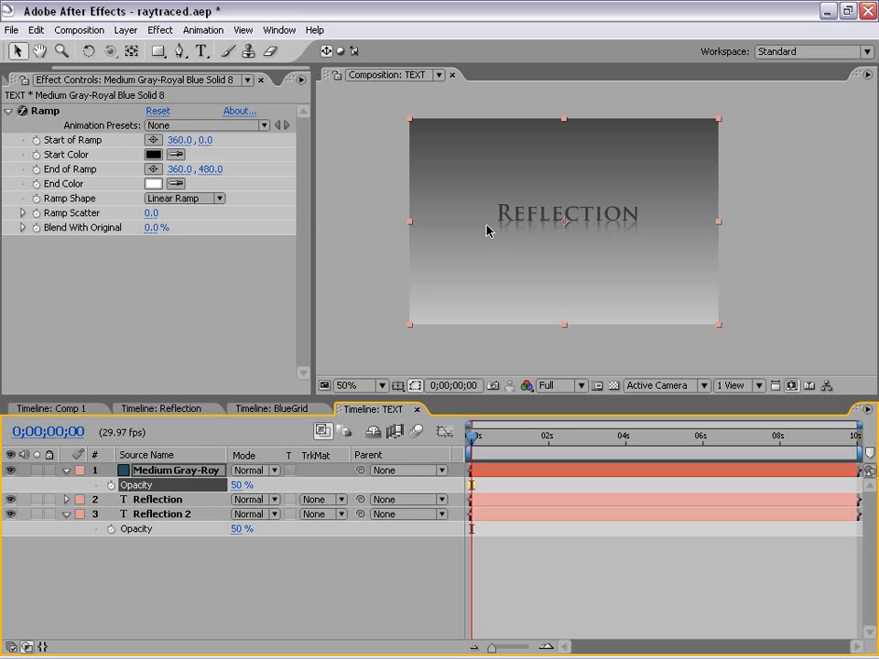
- Move the Start of Ramp point down to the base of the text, at 360, 243
left_click(45, 111)
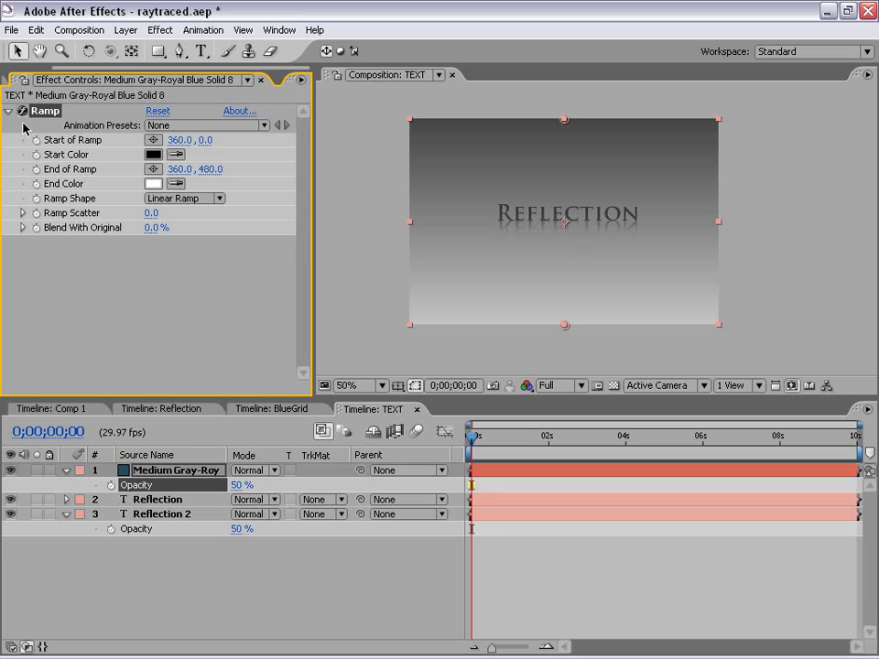
key("period")
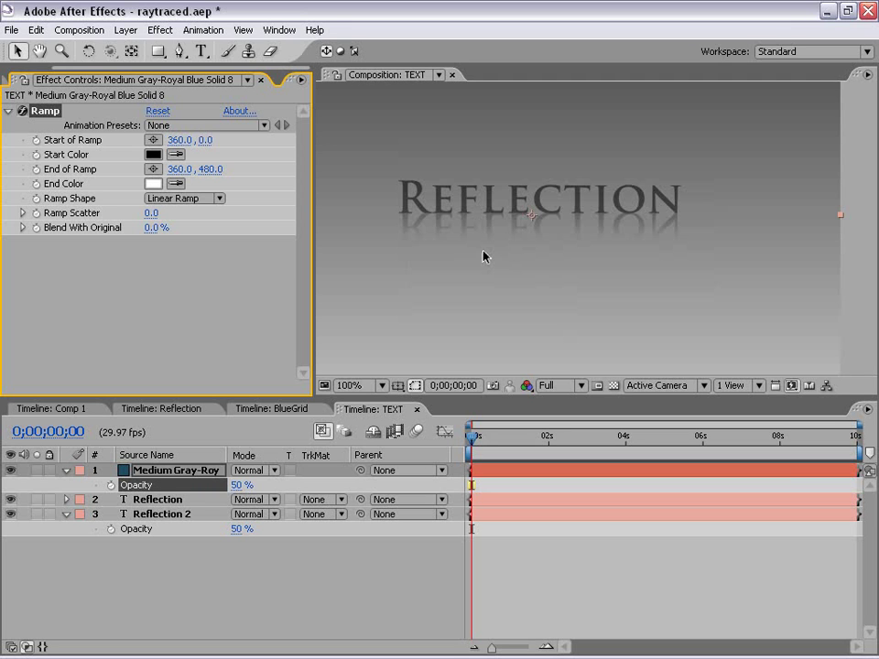
key("comma")
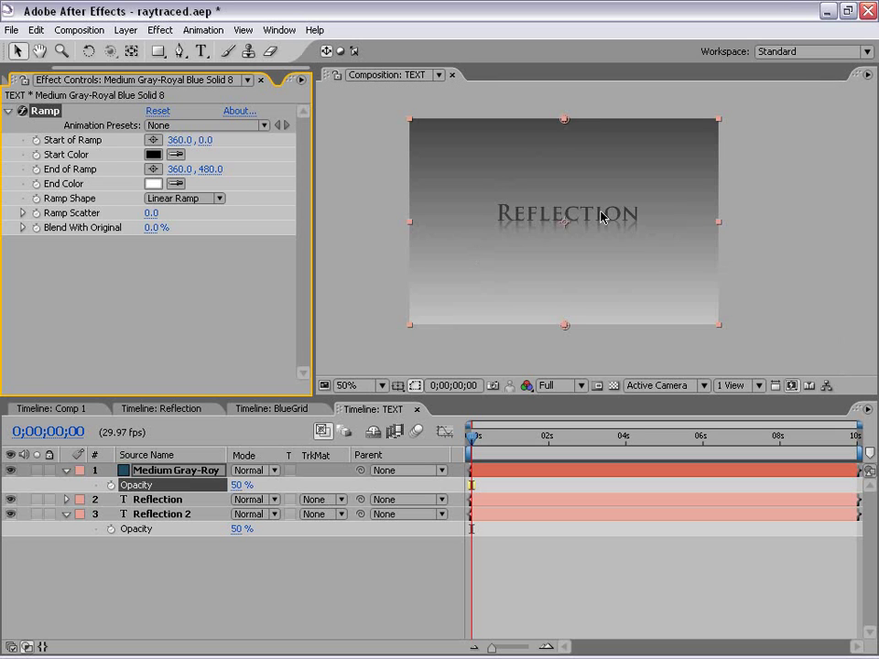
left_click_drag(565, 120, 533, 219)
key("period")
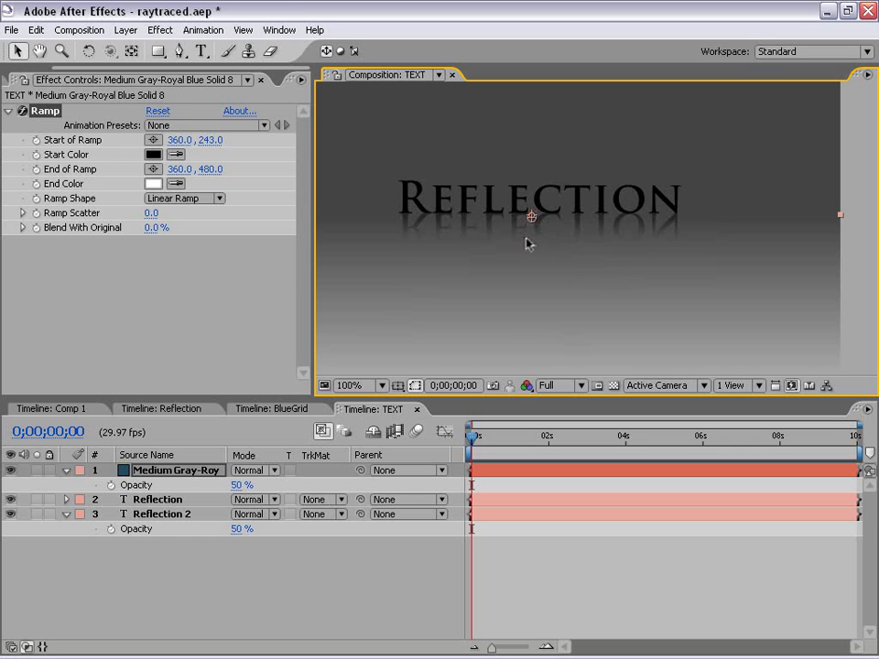
key("period")
left_click_drag(516, 238, 569, 238)
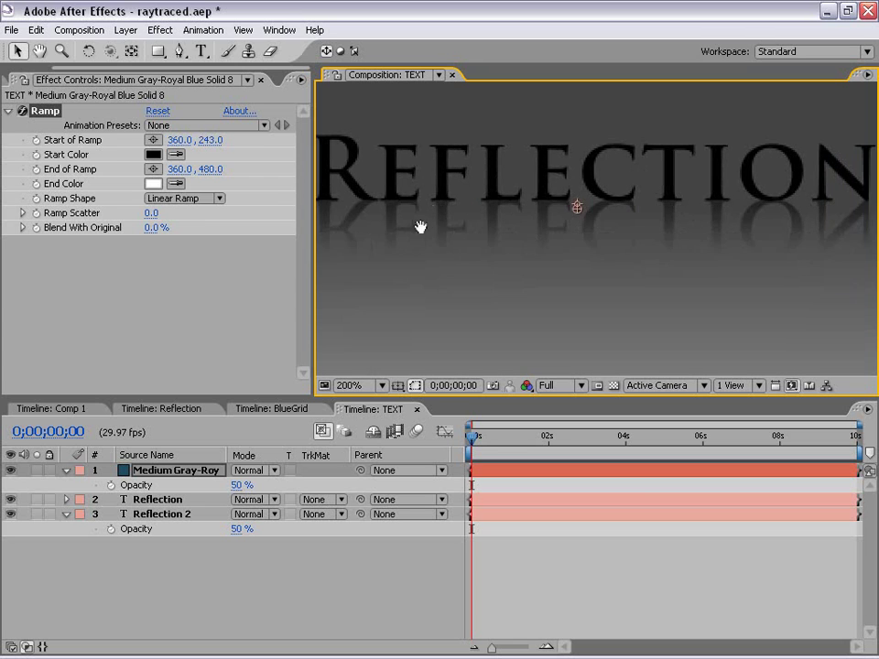
left_click_drag(422, 227, 474, 223)
mouse_move(635, 210)
left_mouse_down()
mouse_move(629, 197)
mouse_move(626, 205)
left_mouse_up()
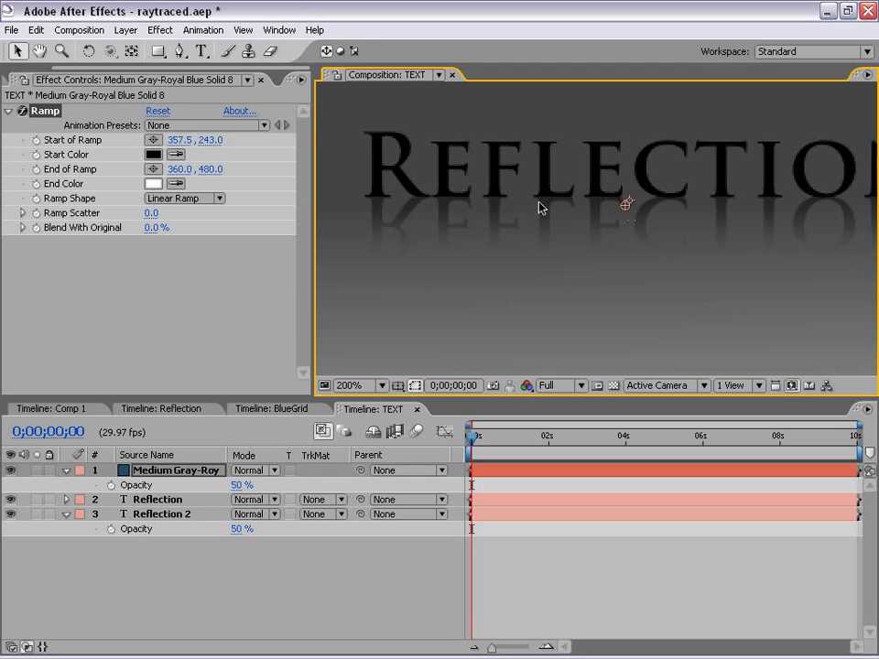
left_click_drag(534, 240, 511, 217)
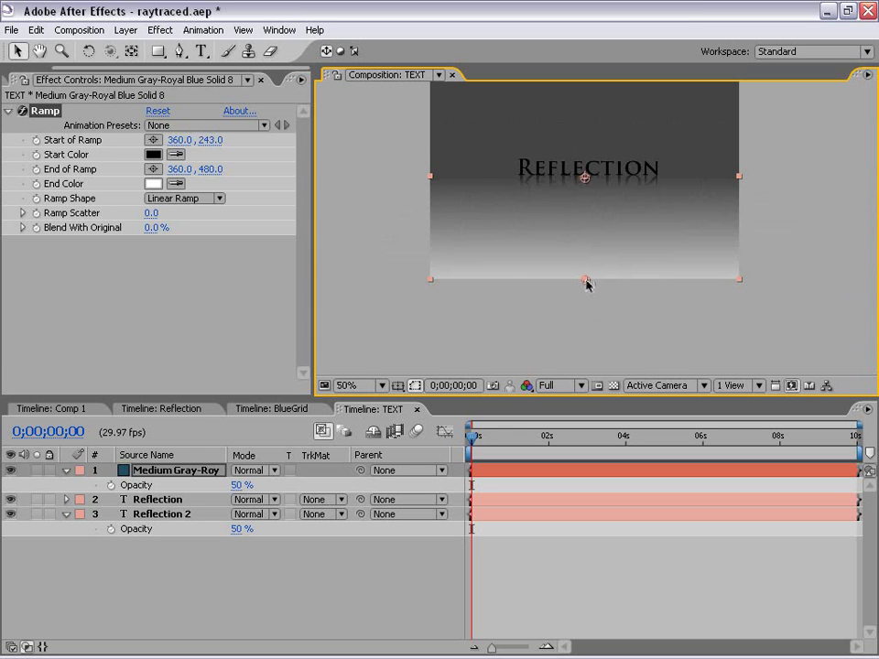
- Raise the End of Ramp point to just below the text's reflection, at 360, 280
left_click_drag(587, 283, 624, 235)
scroll(586, 236, "up", 1)
mouse_move(573, 226)
left_mouse_down()
mouse_move(564, 223)
mouse_move(575, 296)
mouse_move(568, 219)
left_mouse_up()
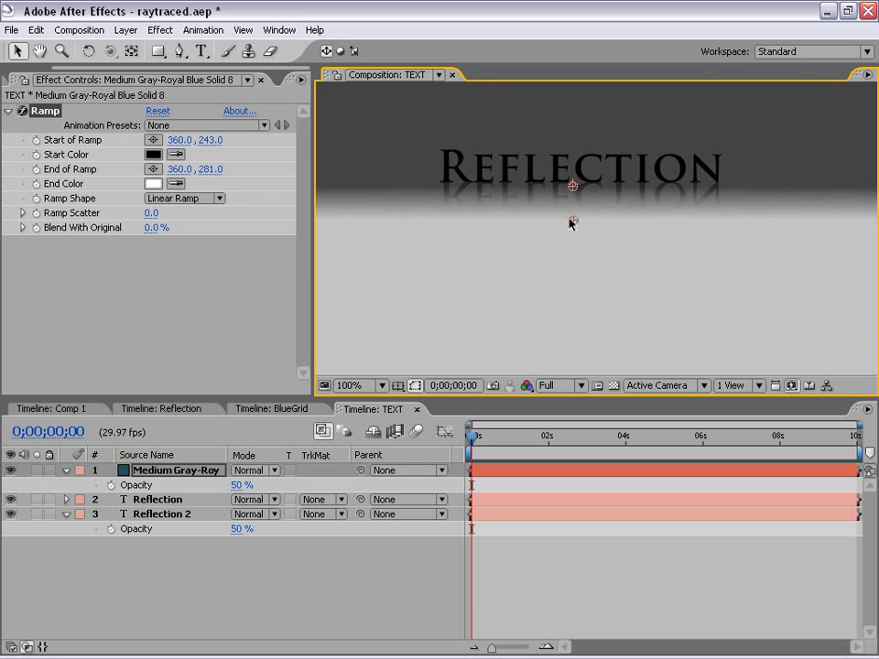
left_click(563, 555)
scroll(605, 229, "down", 1)
key("space")
left_click_drag(629, 191, 612, 209)
- Set the ramp solid's Opacity to 100% and inspect the black-to-white transition
left_click(173, 470)
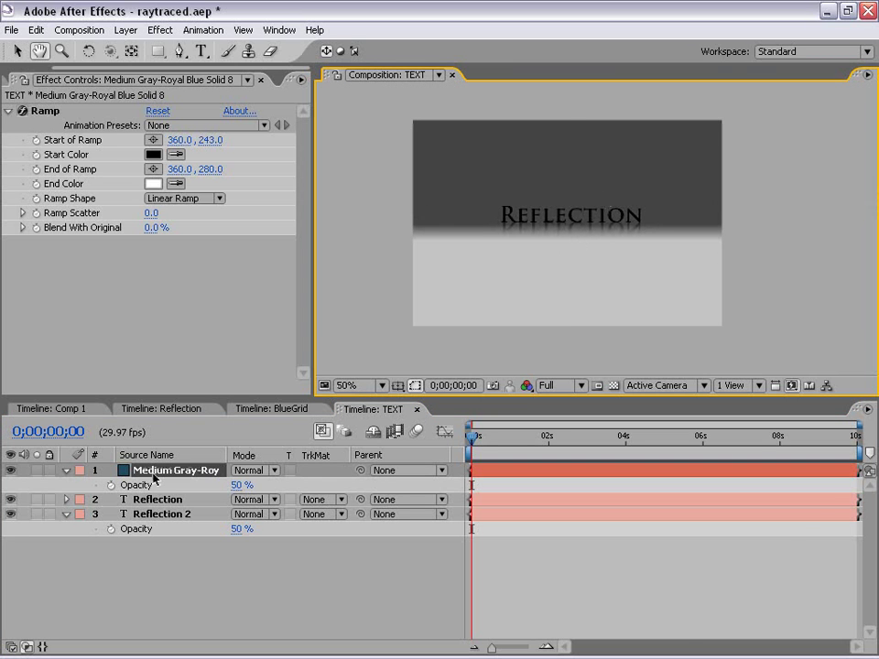
left_click(242, 485)
type("100")
key("Return")
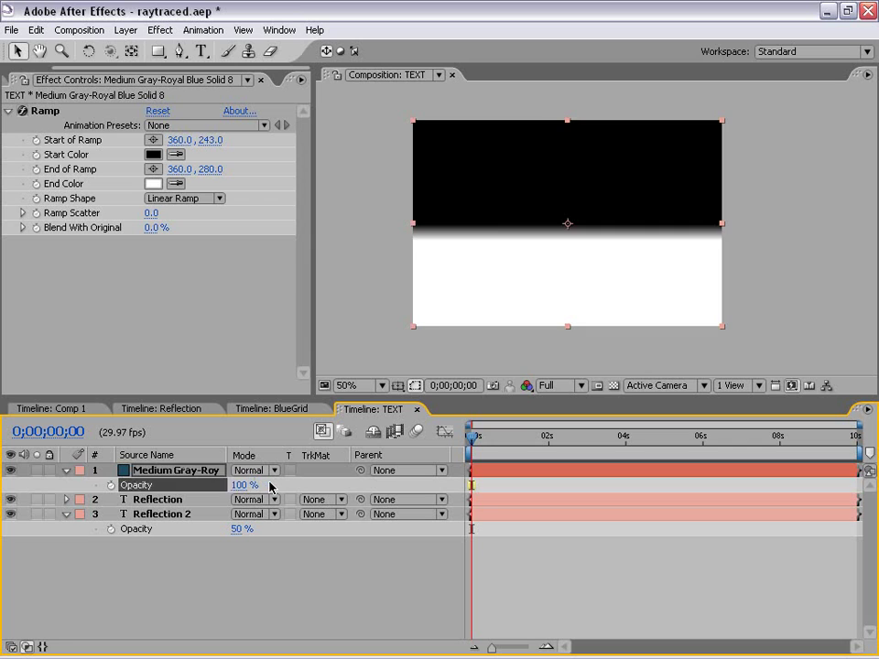
left_click(271, 542)
key("space")
scroll(594, 226, "up", 1)
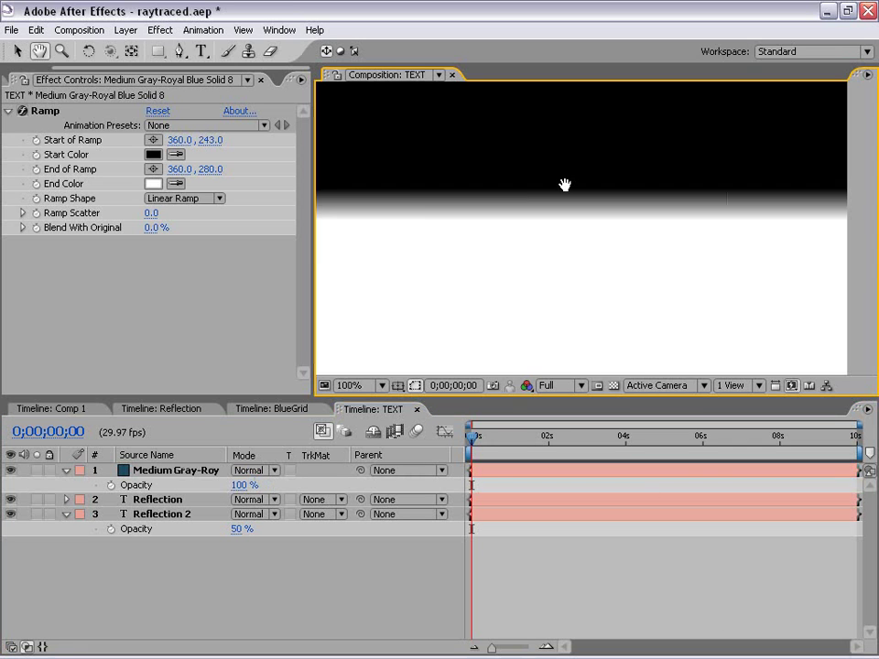
scroll(567, 184, "down", 1)
mouse_move(595, 237)
left_mouse_down()
mouse_move(539, 219)
mouse_move(579, 239)
left_mouse_up()
- Pre-compose the ramp solid as "Gradient Blur", moving all attributes into the new composition
left_click(107, 625)
left_click(157, 474)
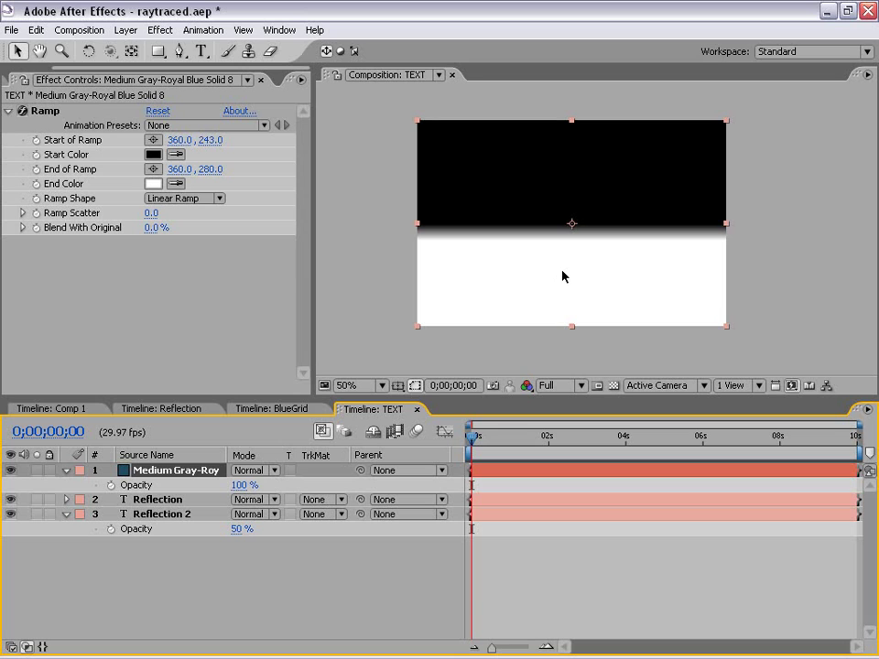
left_click(190, 588)
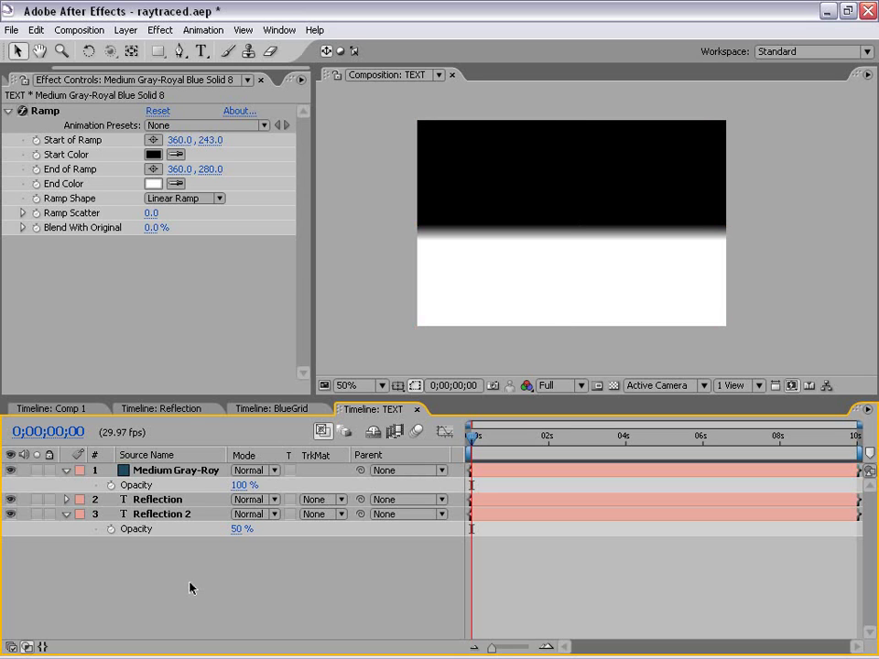
left_click(157, 474)
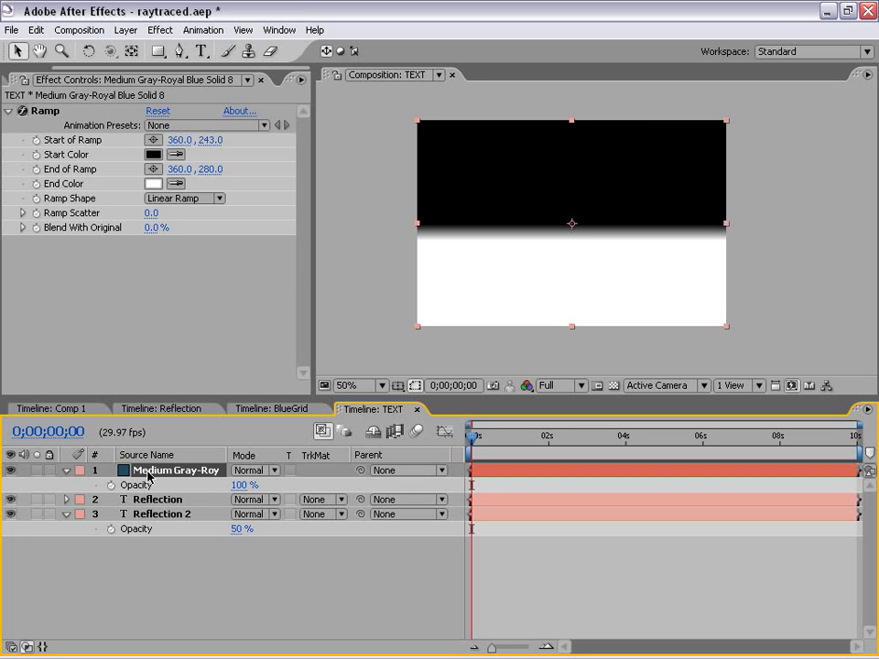
left_click(125, 31)
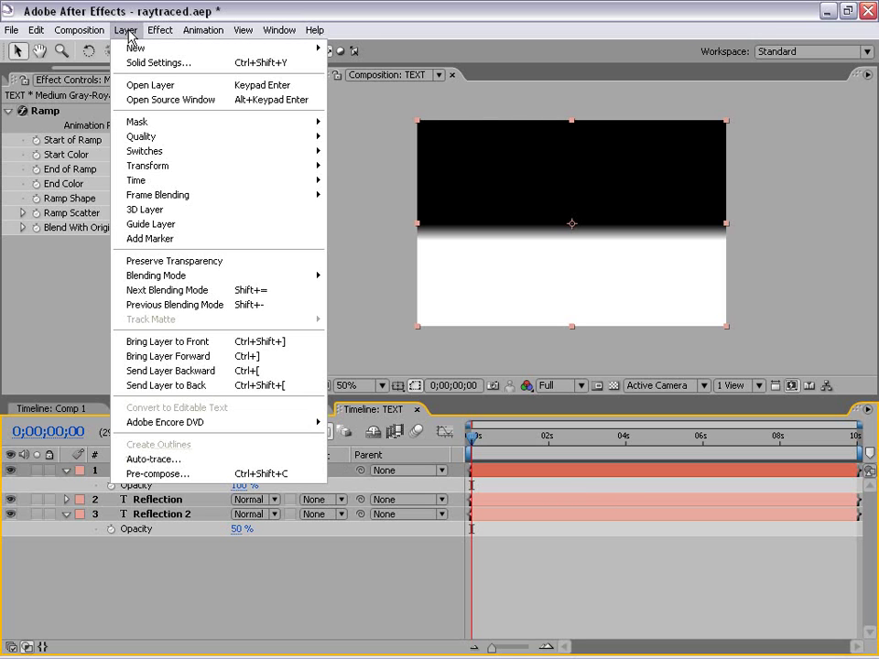
left_click(147, 470)
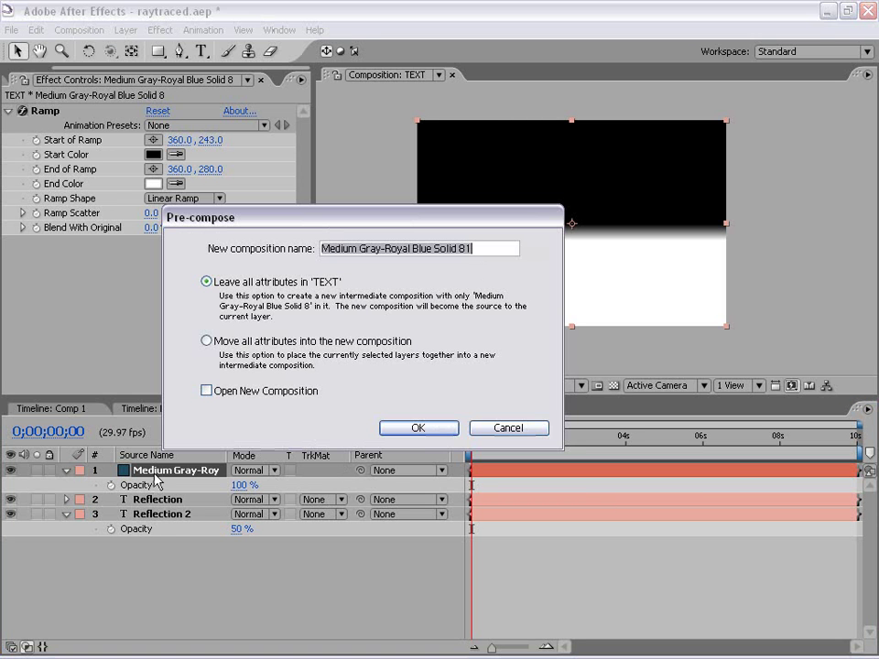
left_click(206, 342)
key("shift+Tab")
type("G")
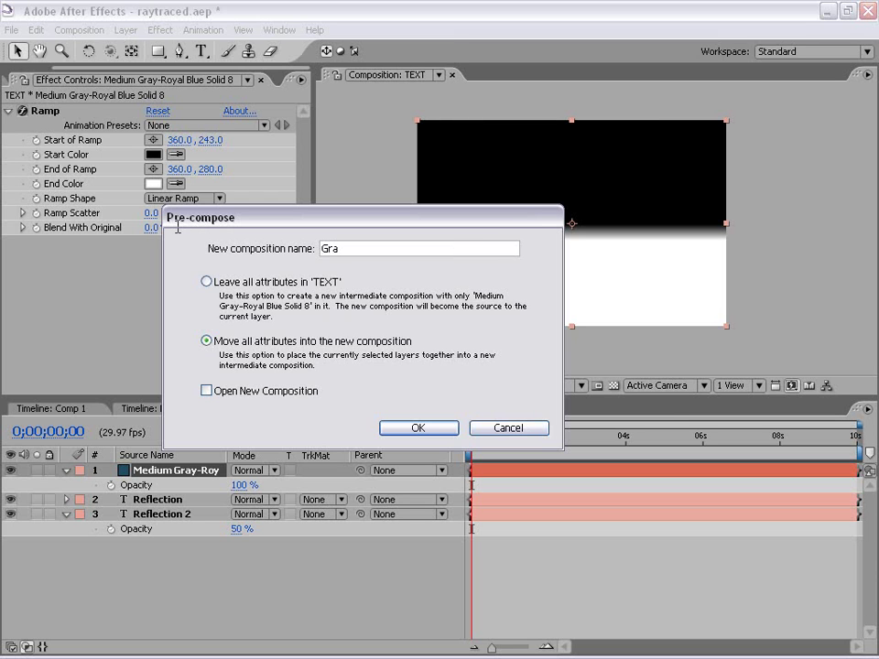
type("radient Blur")
key("Return")
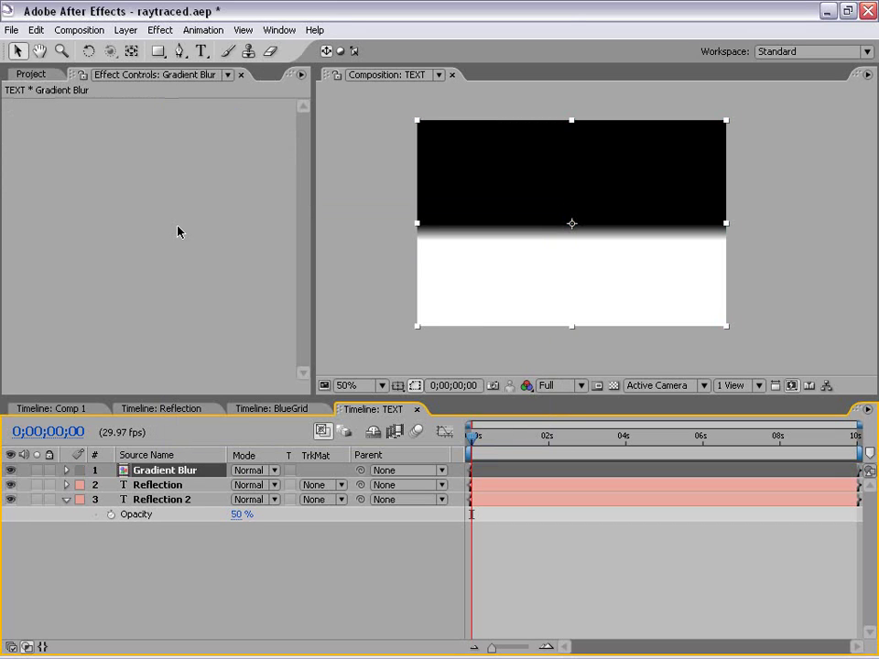
- Hide the Gradient Blur layer in the TEXT composition
left_click(11, 470)
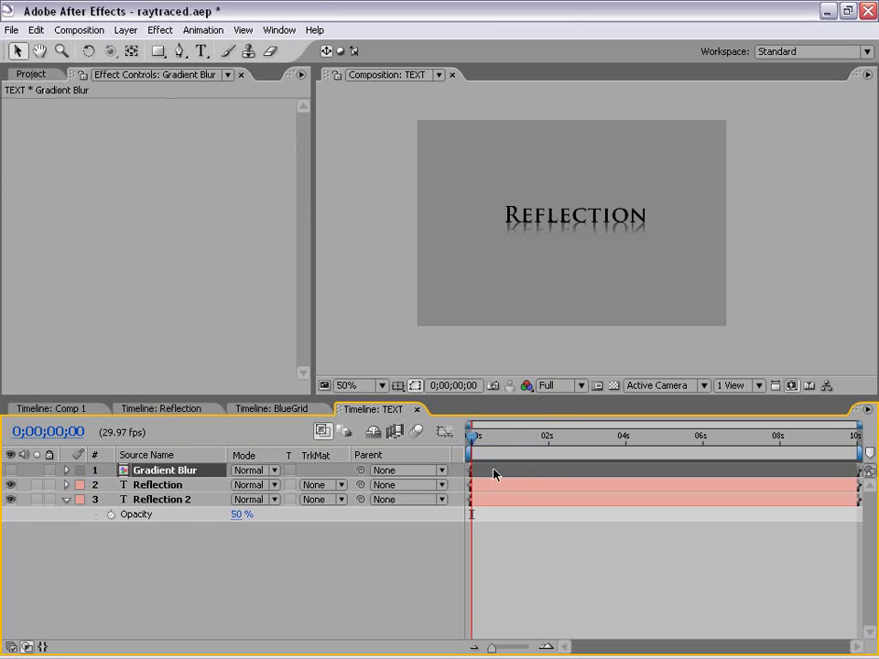
left_click(178, 550)
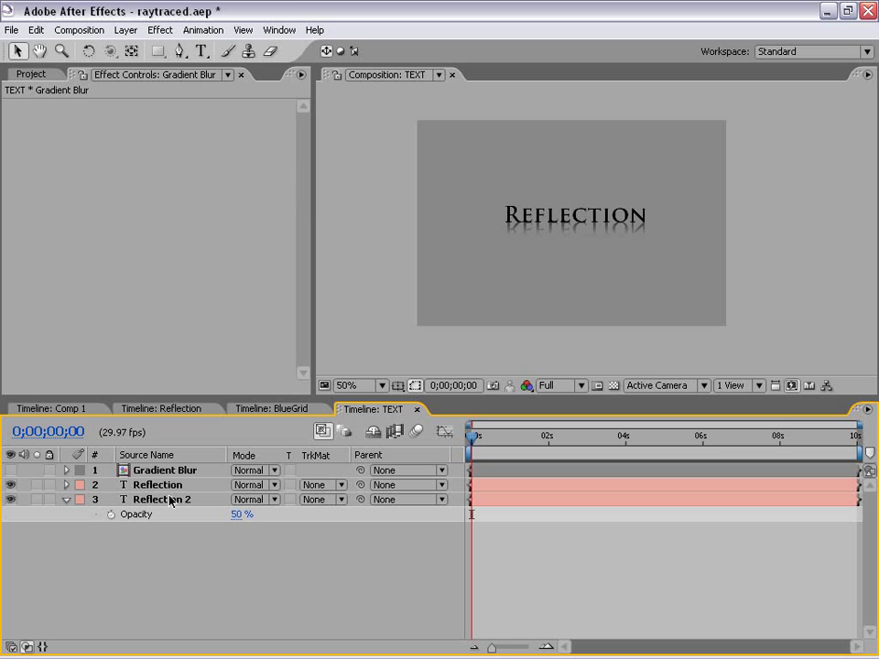
key("period")
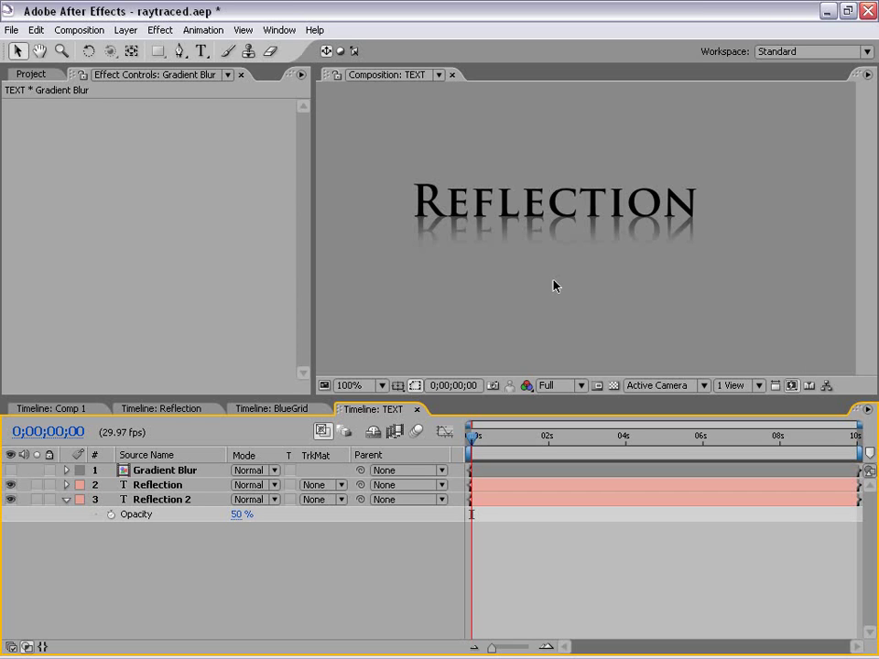
- Apply Compound Blur to the Reflection 2 layer, using the Gradient Blur layer as its Blur Layer
left_click(151, 505)
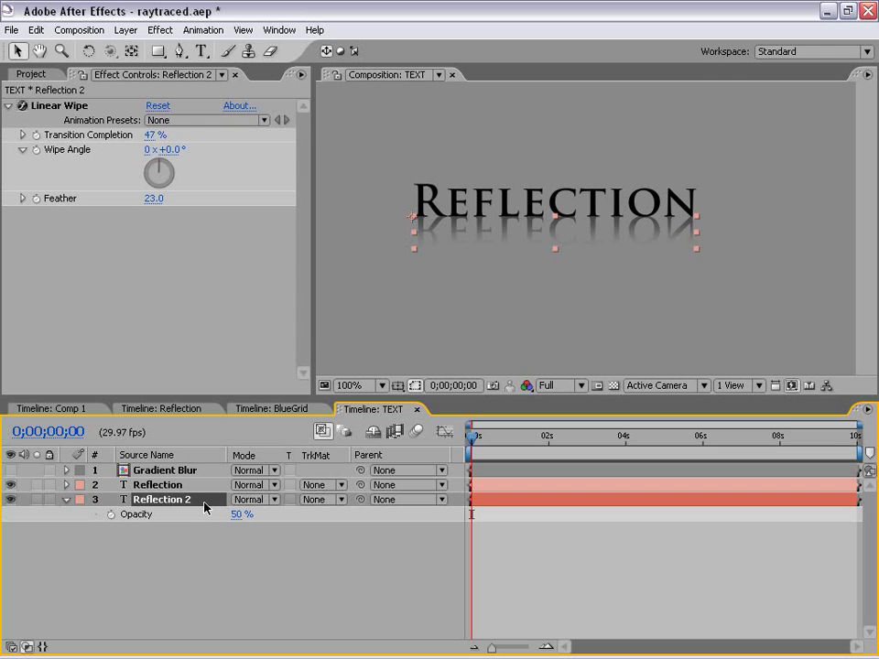
left_click(160, 30)
mouse_move(203, 143)
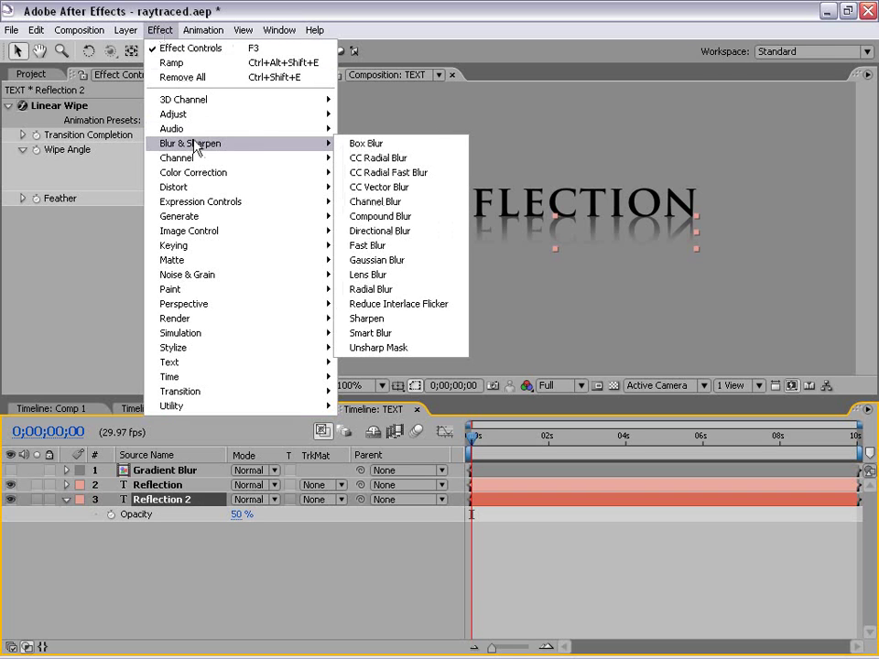
left_click(386, 220)
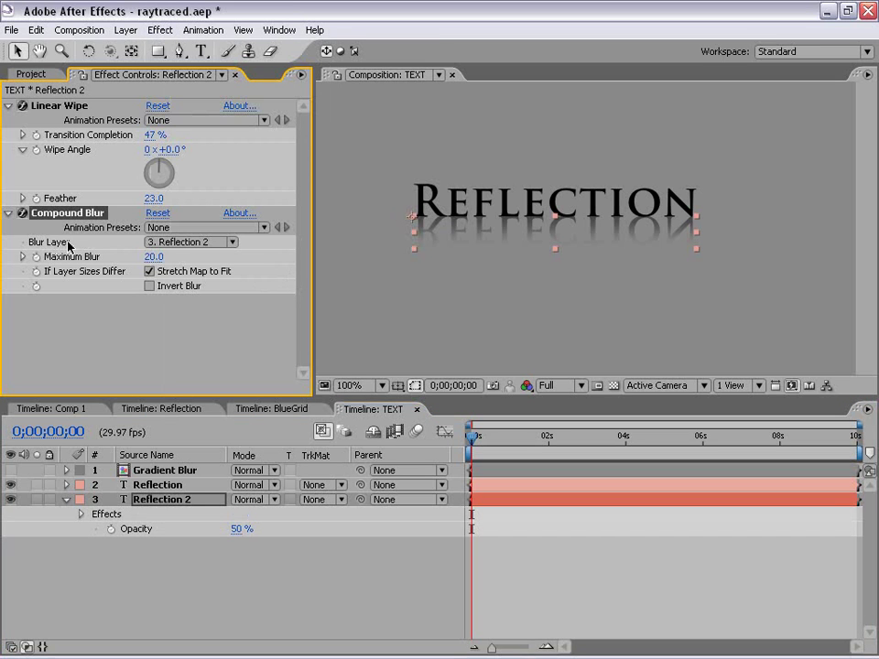
left_click(183, 243)
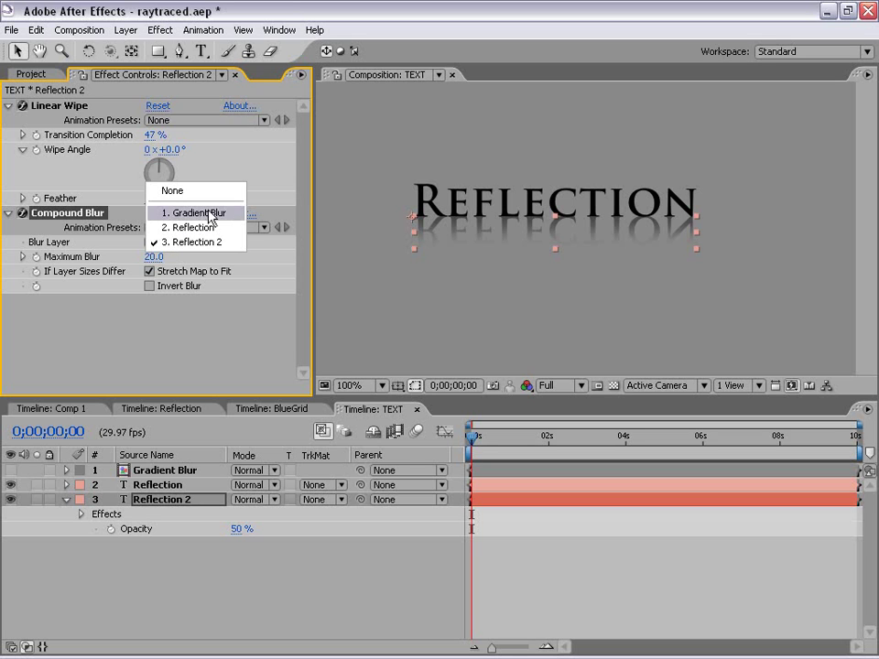
left_click(210, 215)
key("period")
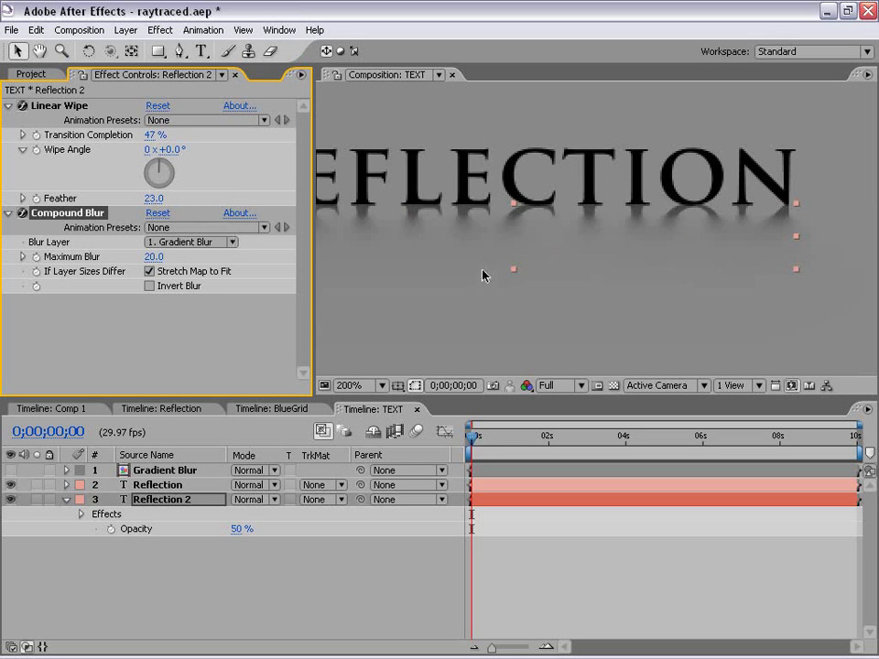
left_click_drag(483, 273, 553, 260)
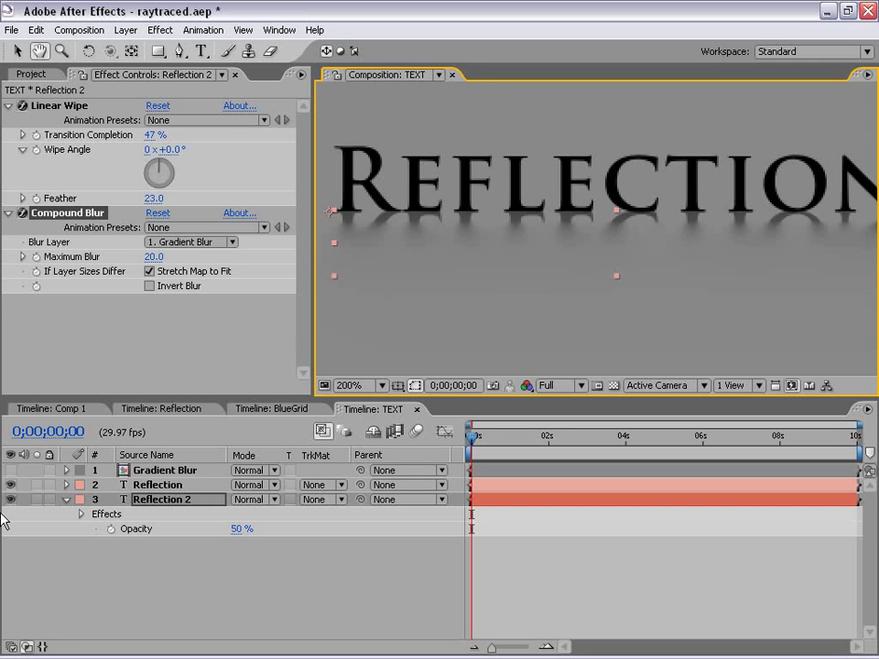
- Briefly show the Gradient Blur layer to check the gradient, hide it again, and set the Compound Blur's Maximum Blur to 5
left_click(11, 470)
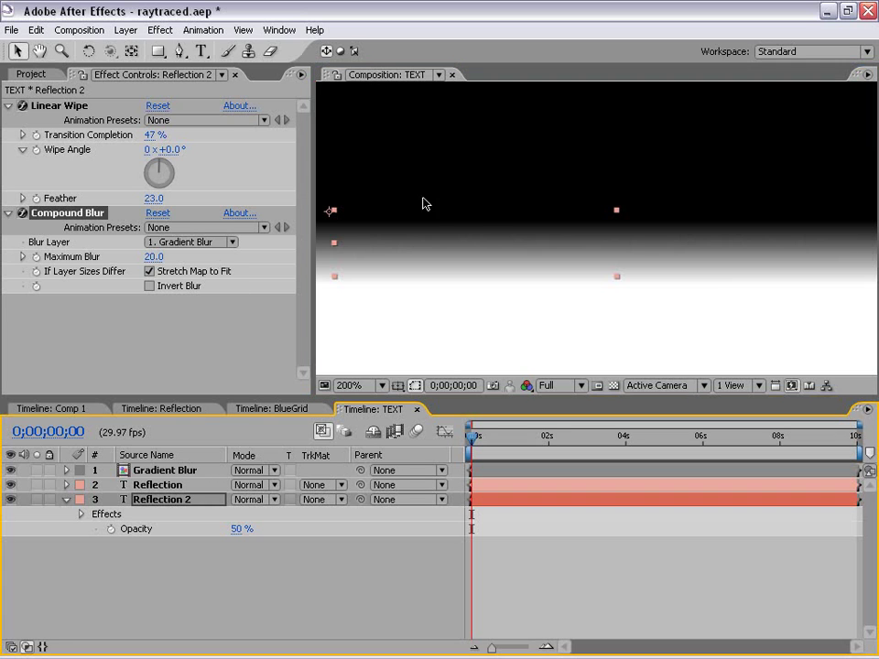
left_click(11, 470)
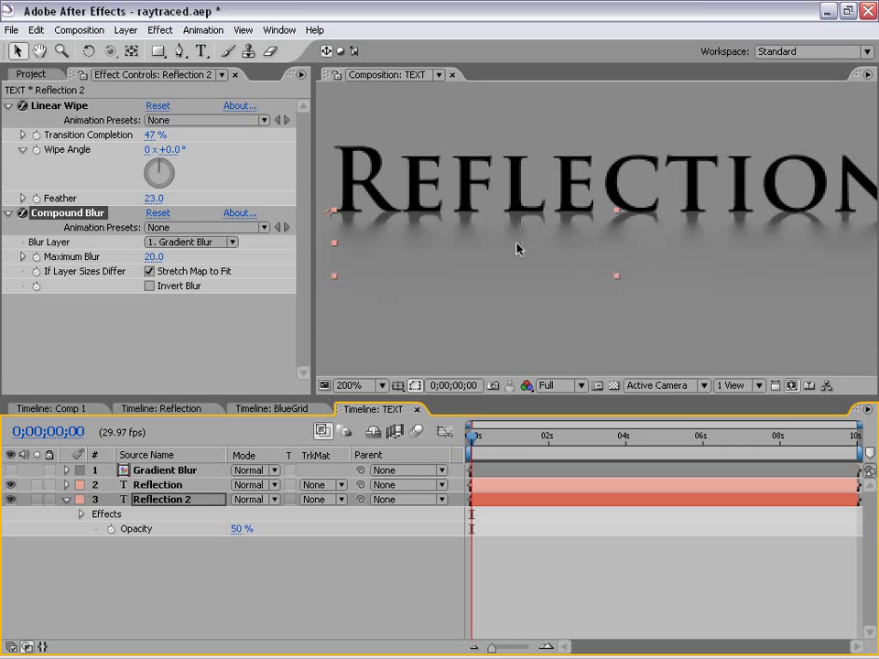
left_click(155, 257)
type("5")
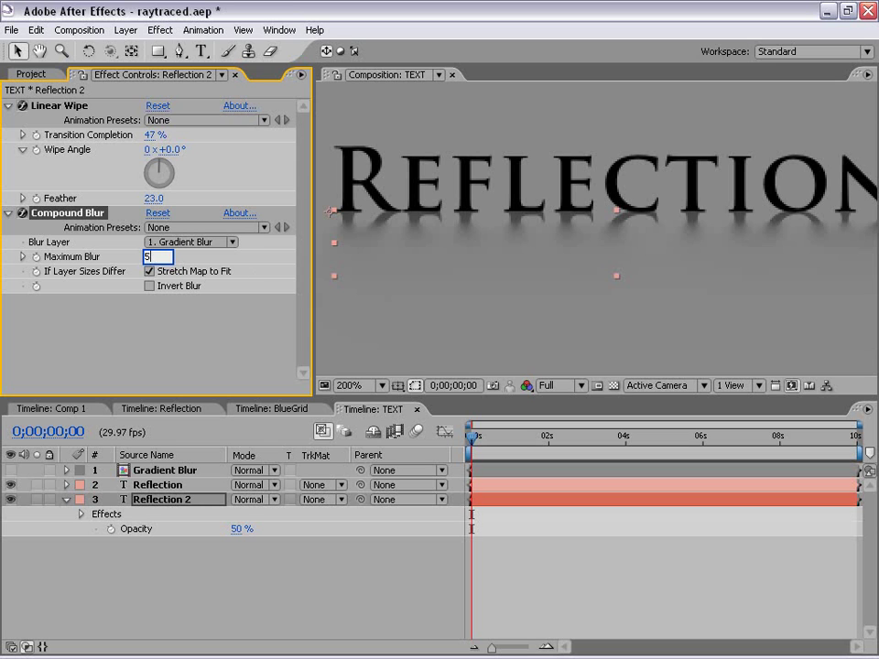
key("Return")
key("comma")
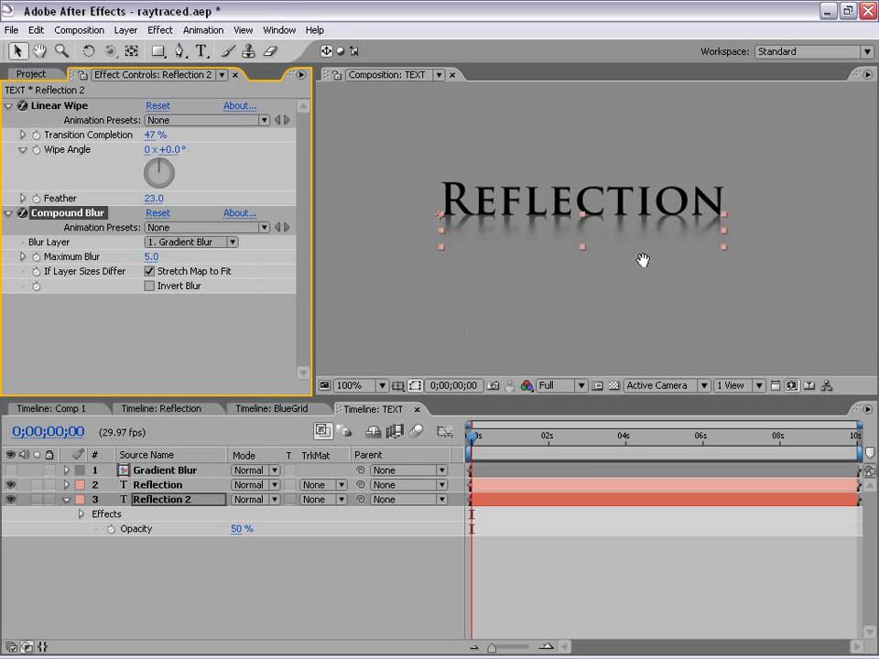
left_click(604, 596)
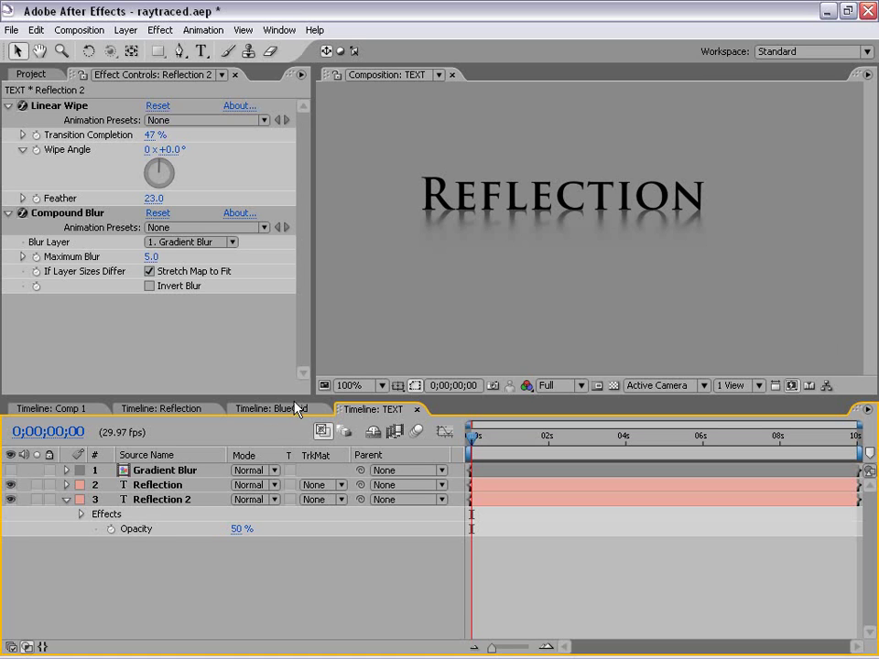
- Switch to Comp 1 and examine the blurred text reflection on the floor in an enlarged composition view
left_click(55, 408)
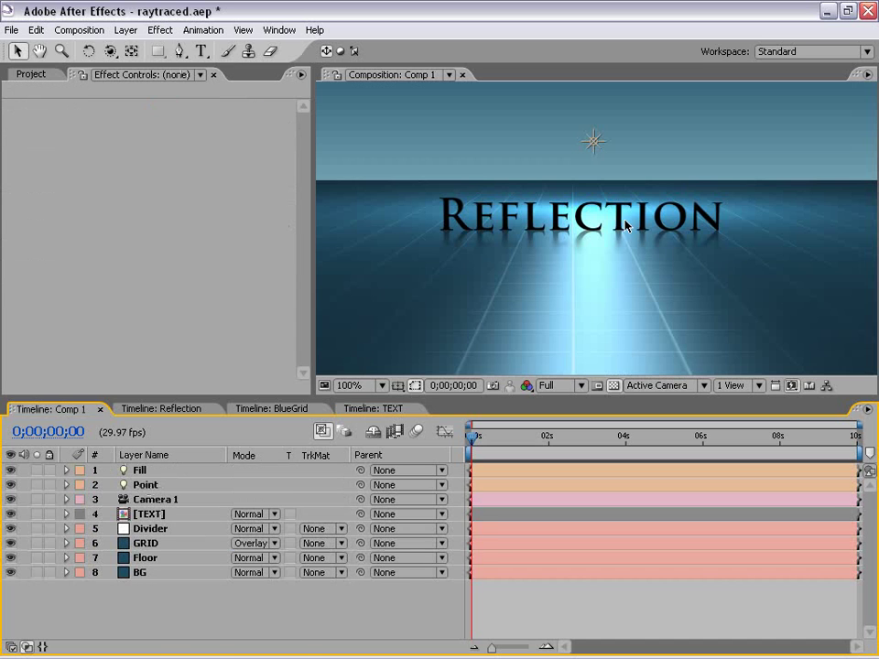
key("grave")
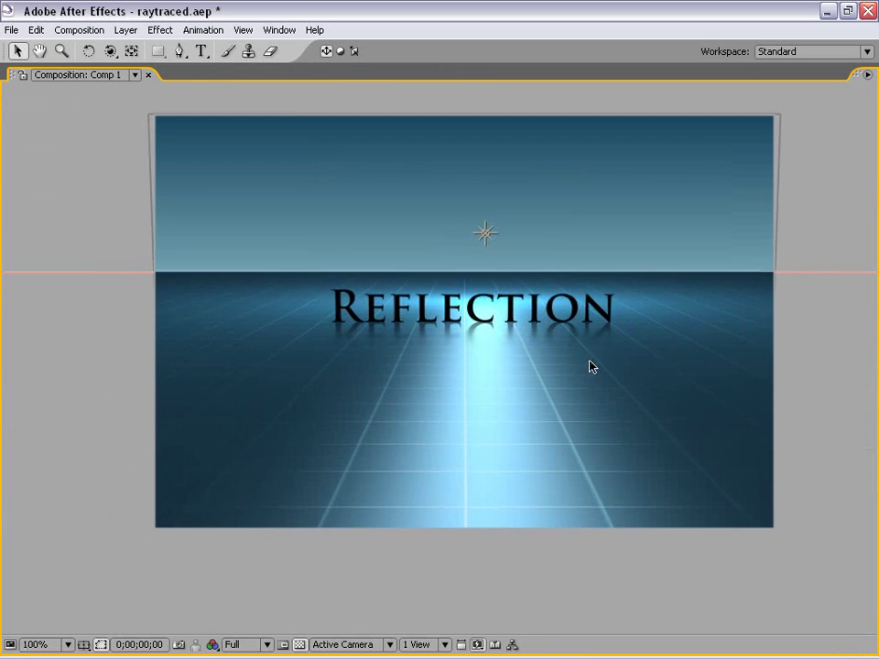
key("grave")
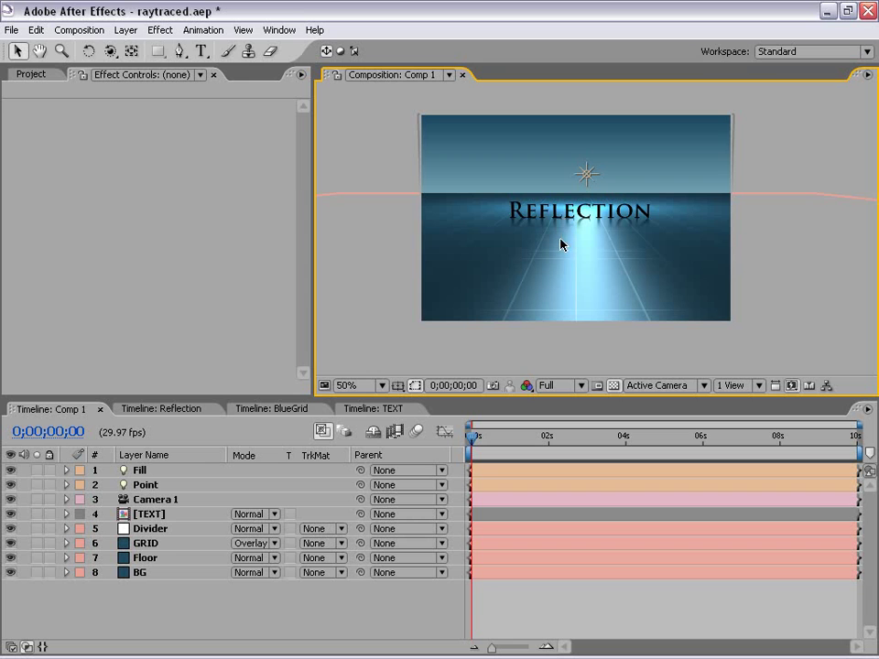
- Keyframe Camera 1's Position at 0;00;00;00 and orbit the camera to a side angle, about 18.5, 123.9, -1050.9
left_click_drag(615, 245, 608, 264)
scroll(608, 264, "up", 1)
scroll(589, 277, "down", 1)
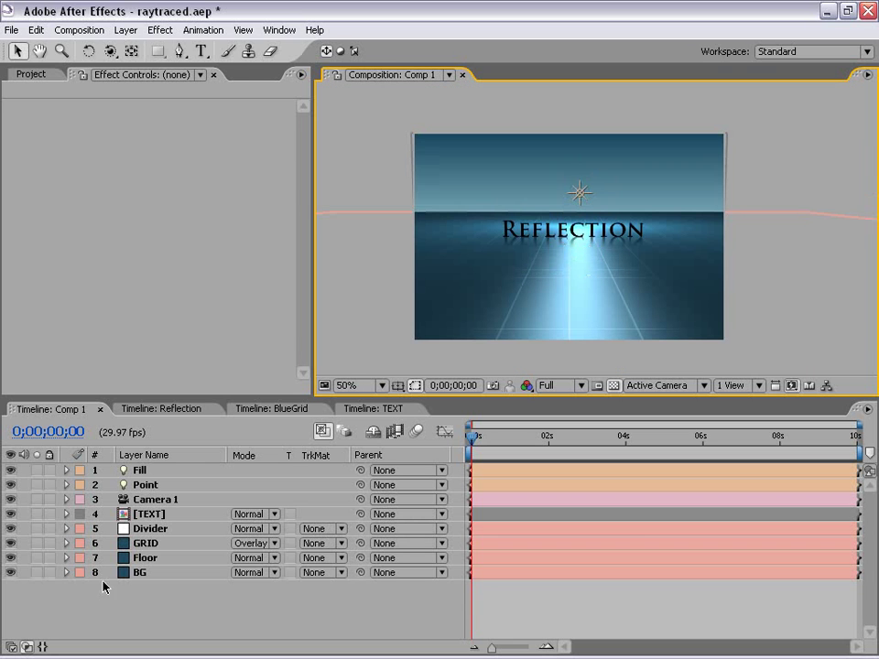
left_click(152, 499)
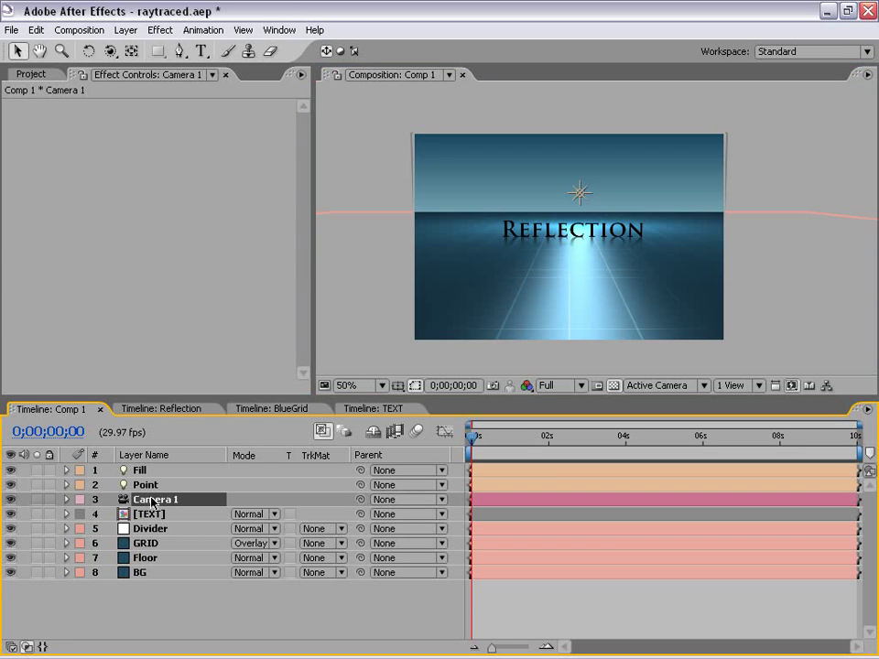
key("p")
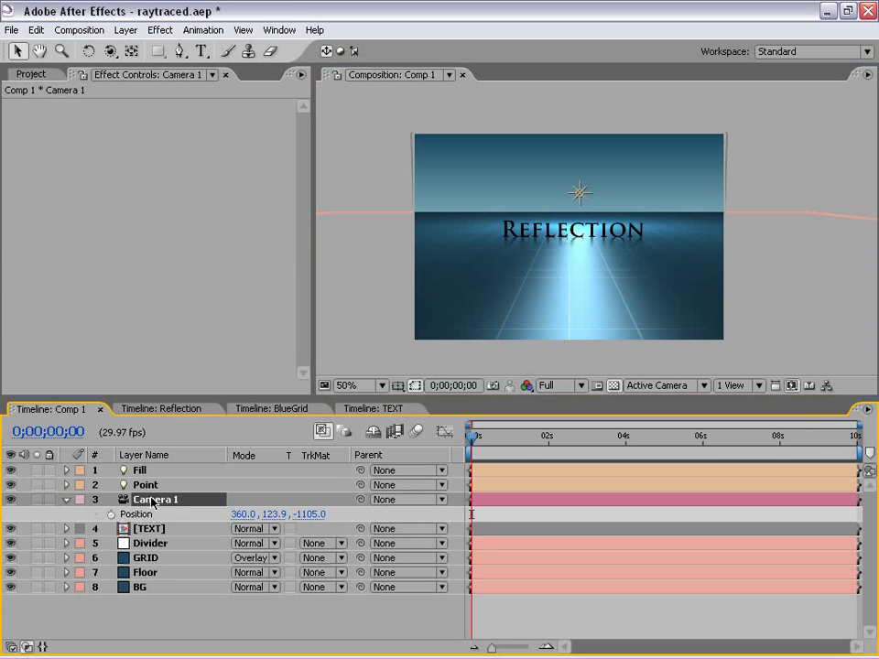
left_click(110, 515)
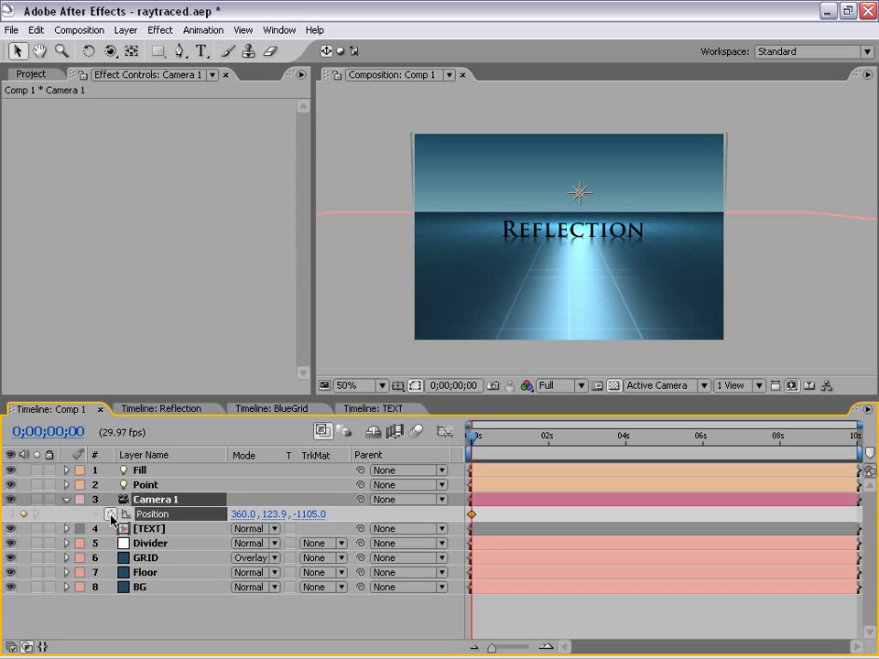
left_click(110, 52)
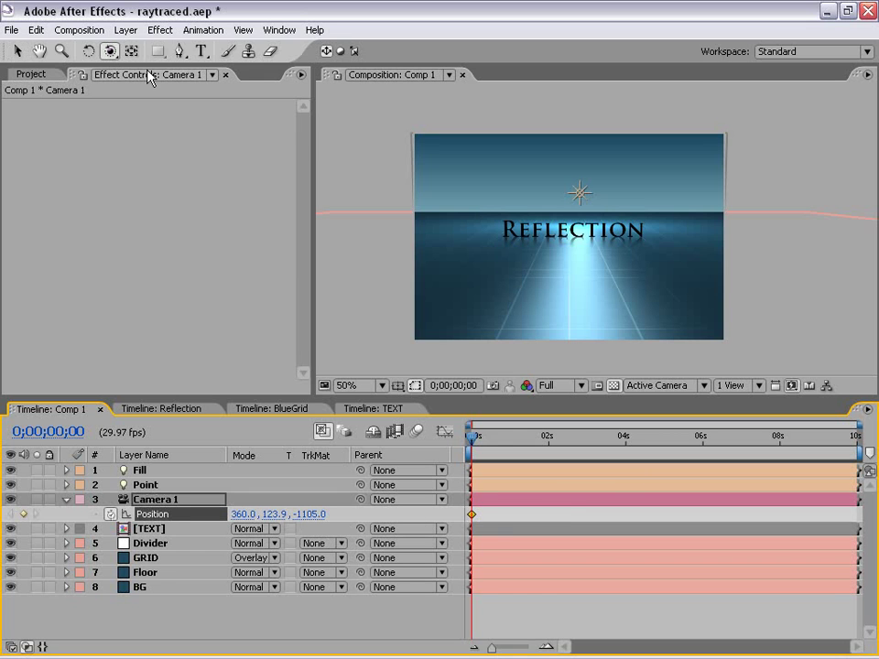
left_click_drag(517, 245, 558, 238)
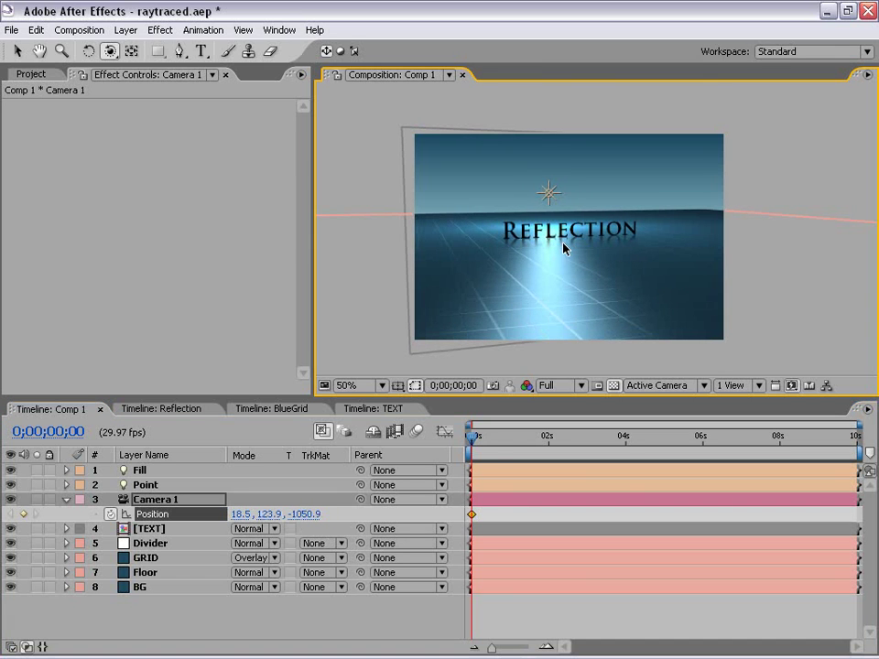
- At 0;00;04;00, orbit Camera 1 to the opposite side and slightly lower, giving a Position keyframe of about 663.3, 85.4, -1057.7
left_click_drag(480, 447, 626, 453)
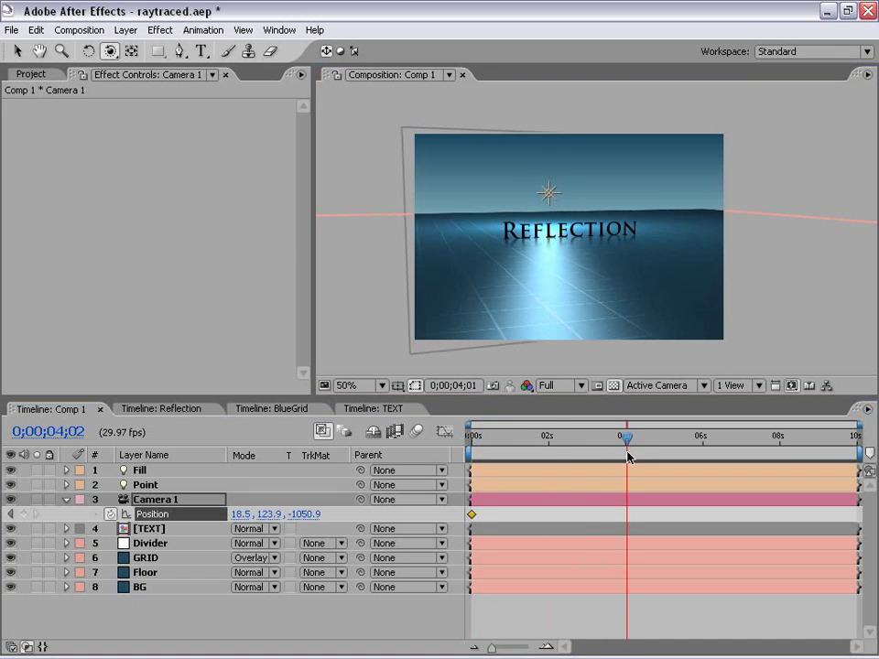
mouse_move(598, 251)
left_mouse_down()
mouse_move(644, 256)
mouse_move(587, 257)
left_mouse_up()
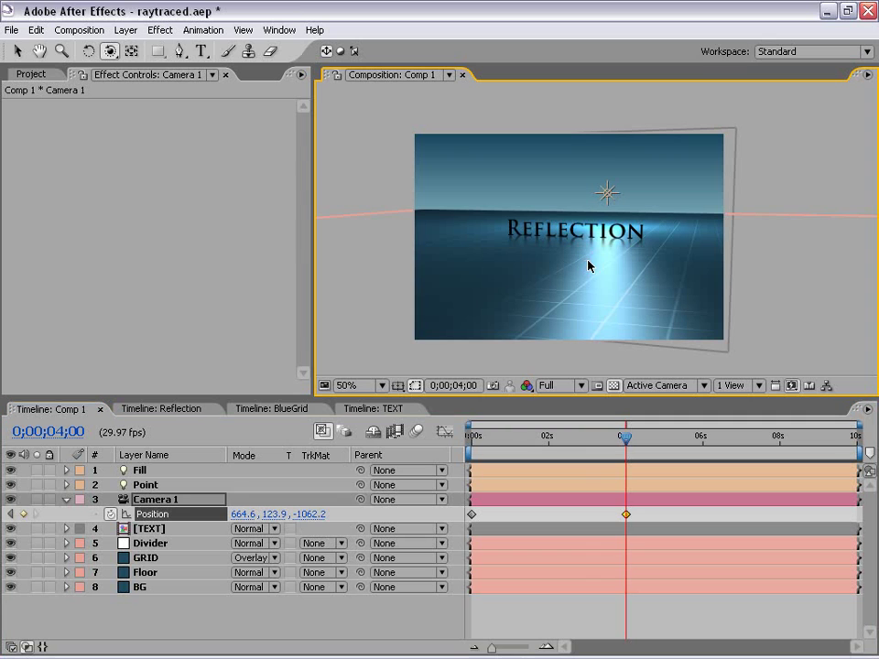
left_click_drag(570, 265, 571, 267)
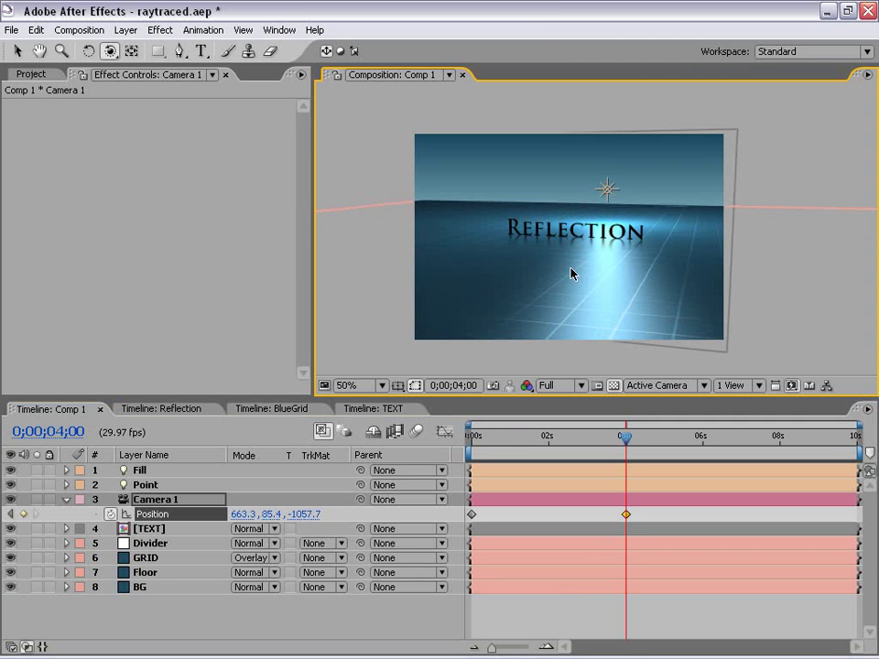
- Apply Easy Ease to both Camera 1 Position keyframes and check the speed curve in the Graph Editor
key("Home")
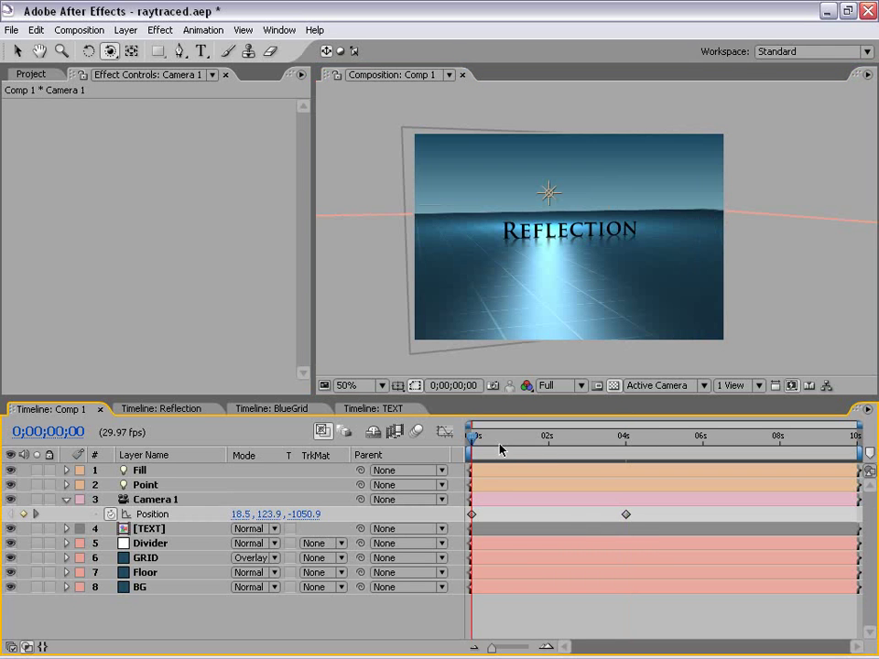
left_click_drag(499, 445, 560, 444)
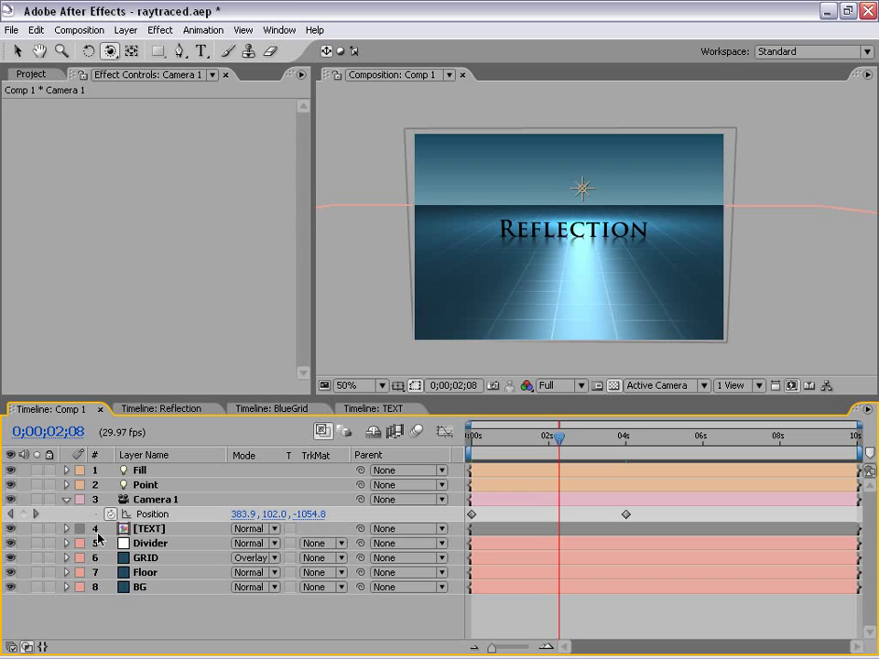
left_click(157, 518)
key("F9")
key("F2")
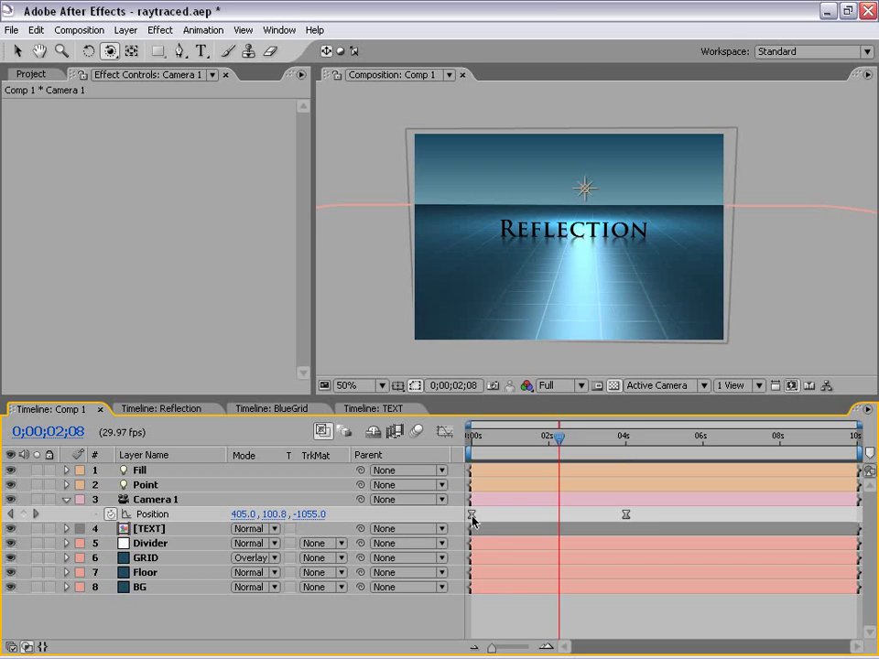
left_click(176, 515)
left_click(444, 431)
left_click(469, 439)
left_click_drag(469, 440, 496, 440)
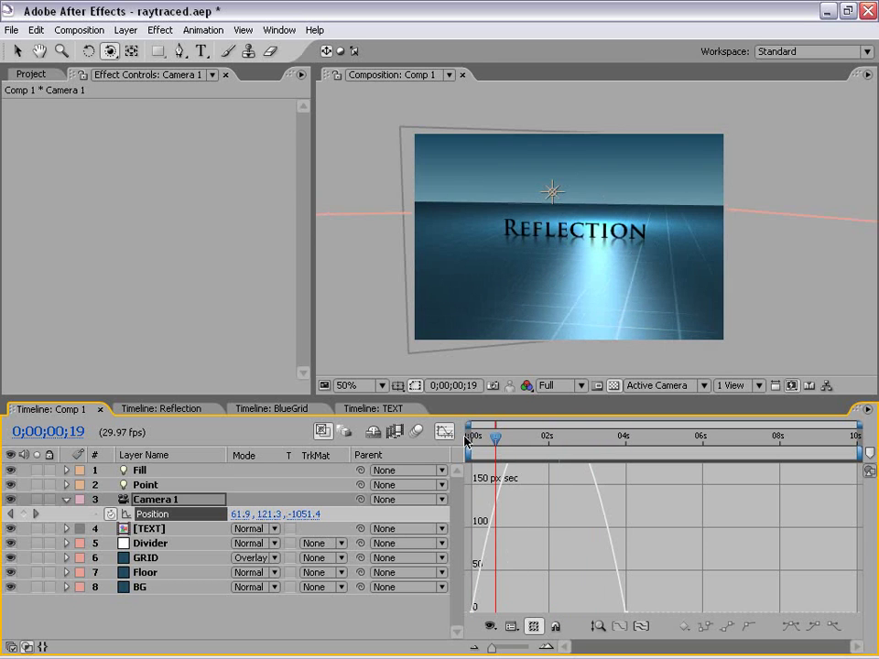
left_click(446, 433)
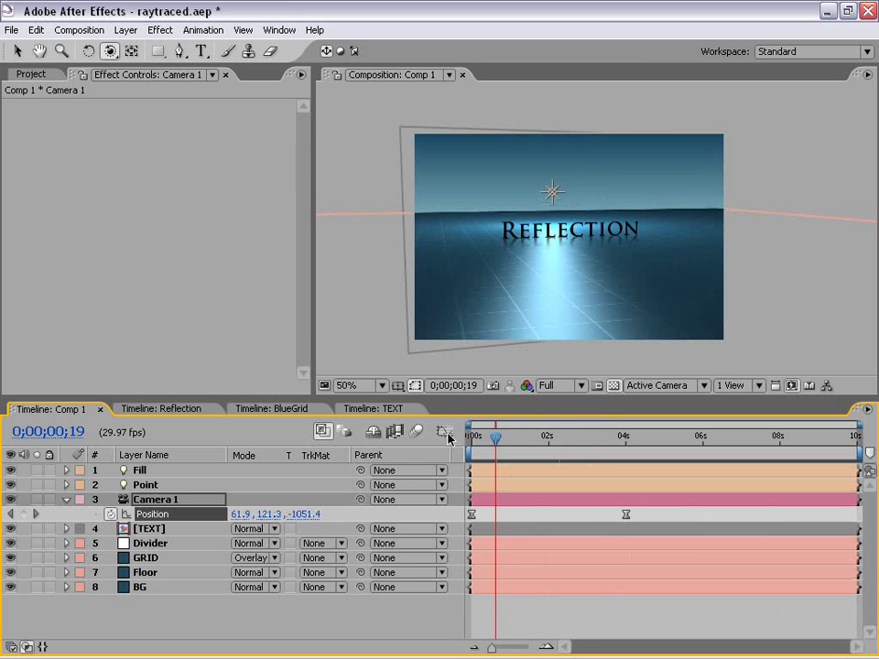
- End the work area at 0;00;04;15 and RAM-preview the camera move, then view the frame enlarged
left_click_drag(495, 441, 460, 467)
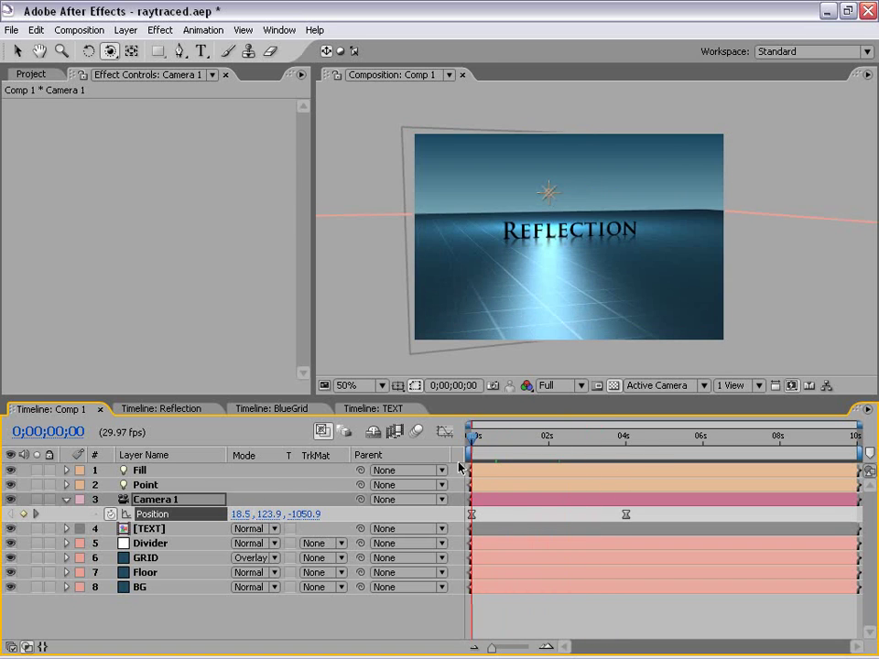
left_click(645, 439)
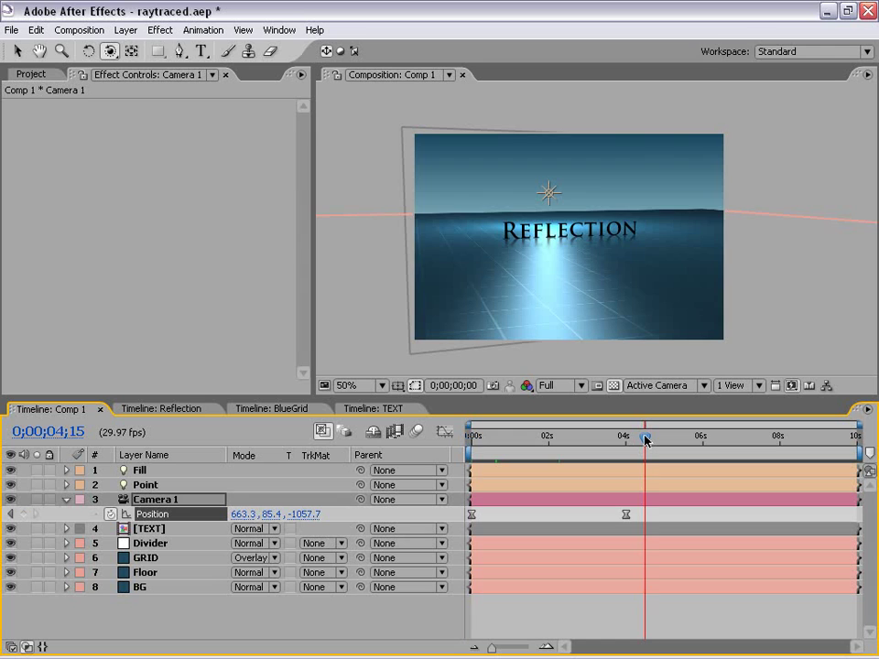
key("KP_0")
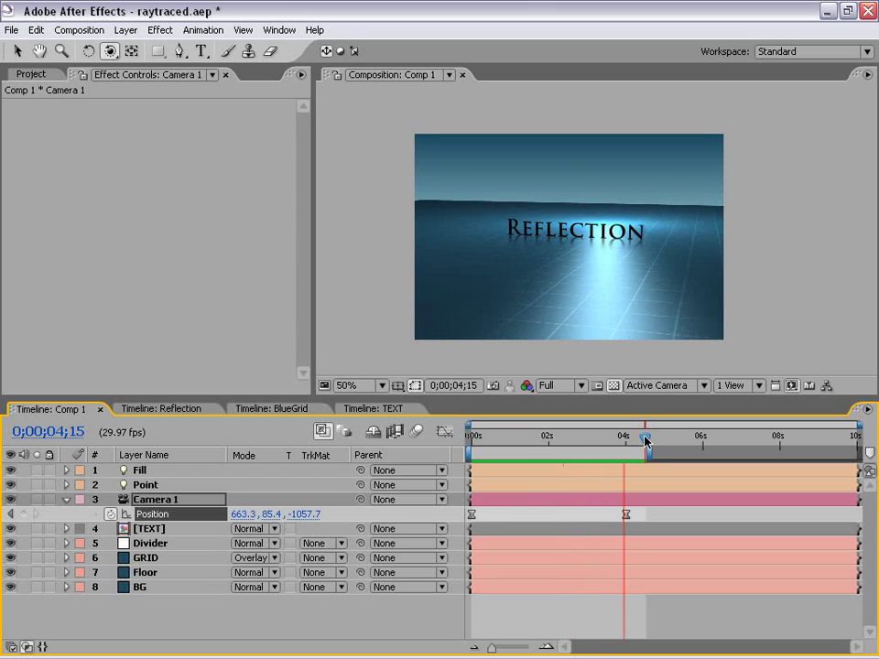
key("space")
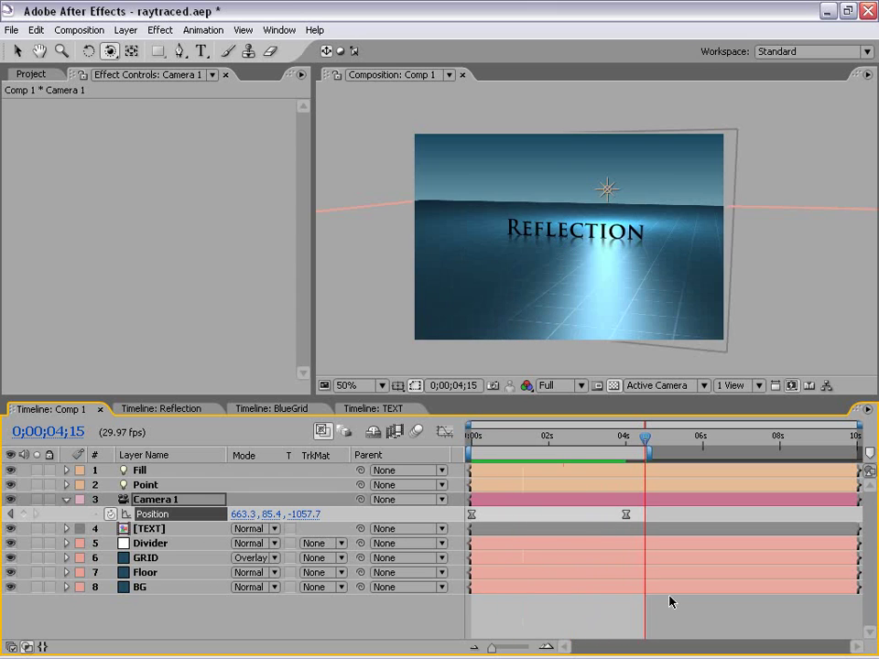
key("grave")
key("grave")
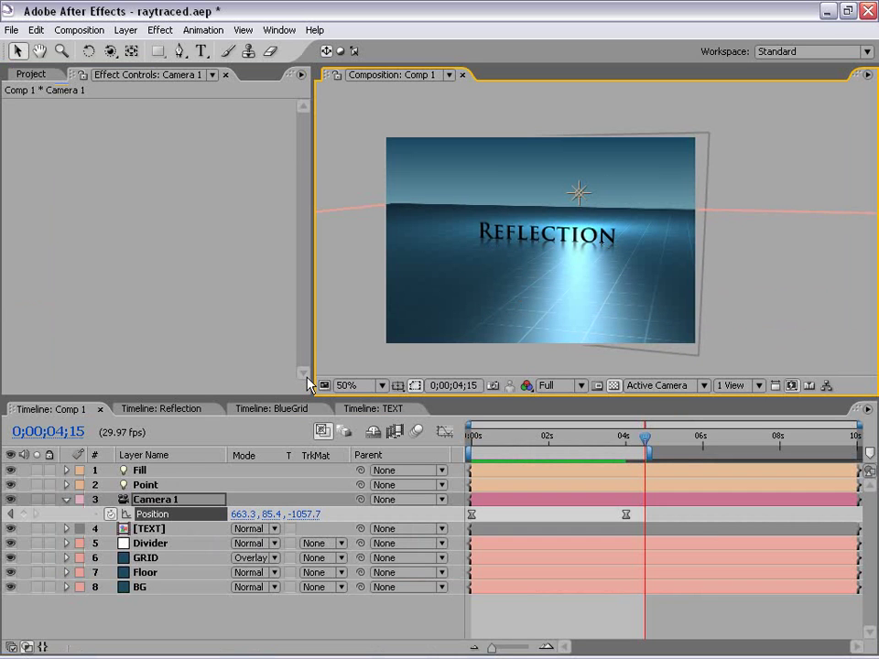
- In the TEXT composition, return to the first frame and parent the Reflection 2 layer to the Reflection layer
left_click(364, 410)
left_click_drag(644, 437, 421, 453)
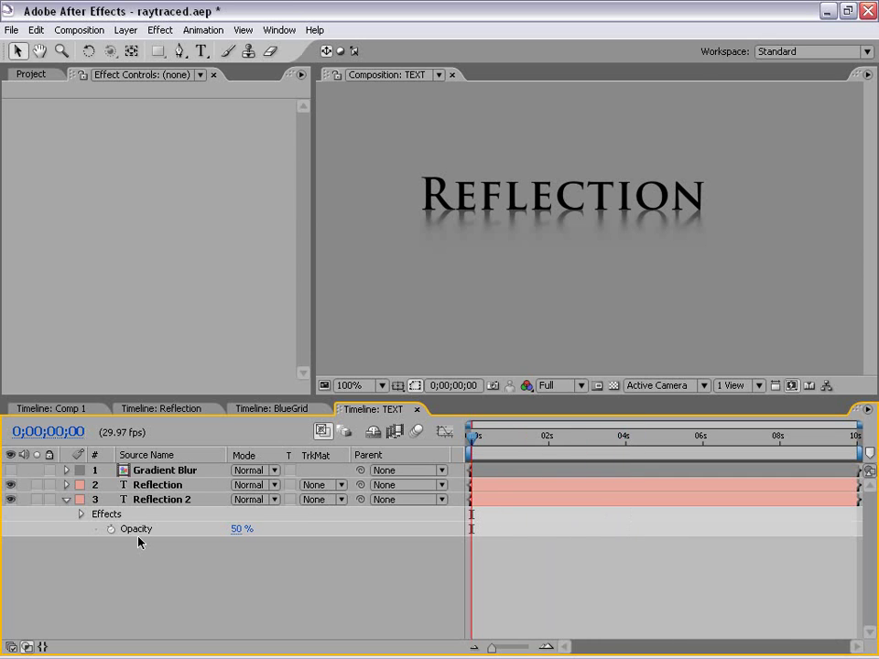
left_click(64, 501)
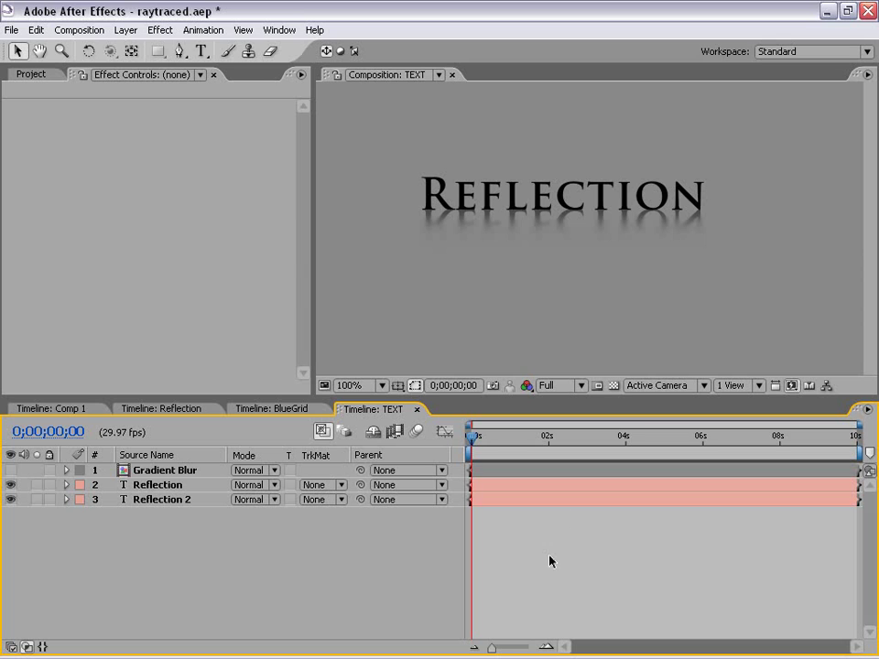
left_click(217, 506)
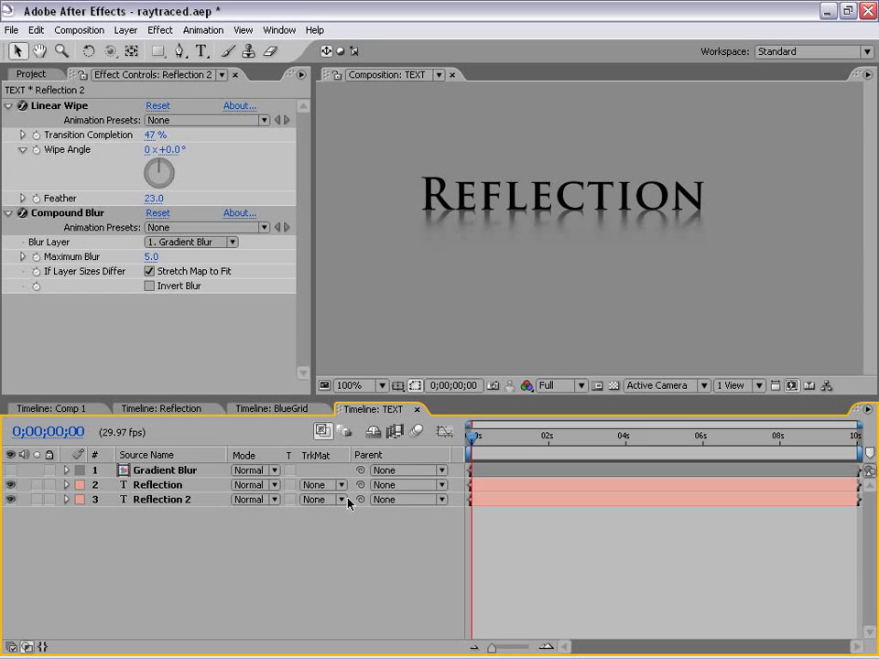
left_click_drag(359, 499, 146, 490)
- Try moving the Reflection text layer to test the parenting, and undo the move
left_click(492, 487)
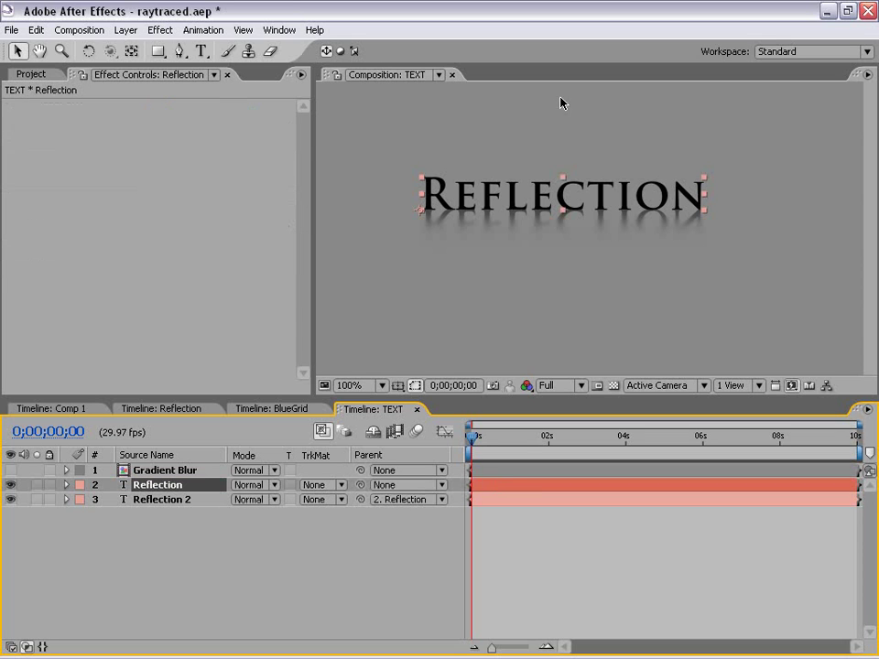
left_click_drag(561, 191, 551, 220)
key("ctrl+z")
scroll(572, 197, "down", 1)
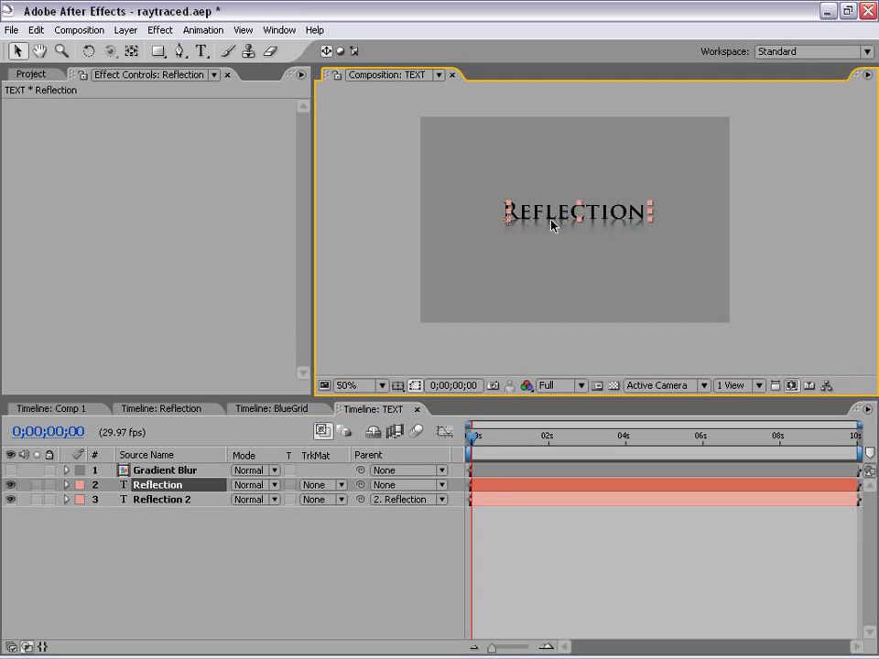
scroll(578, 237, "up", 1)
left_click(327, 577)
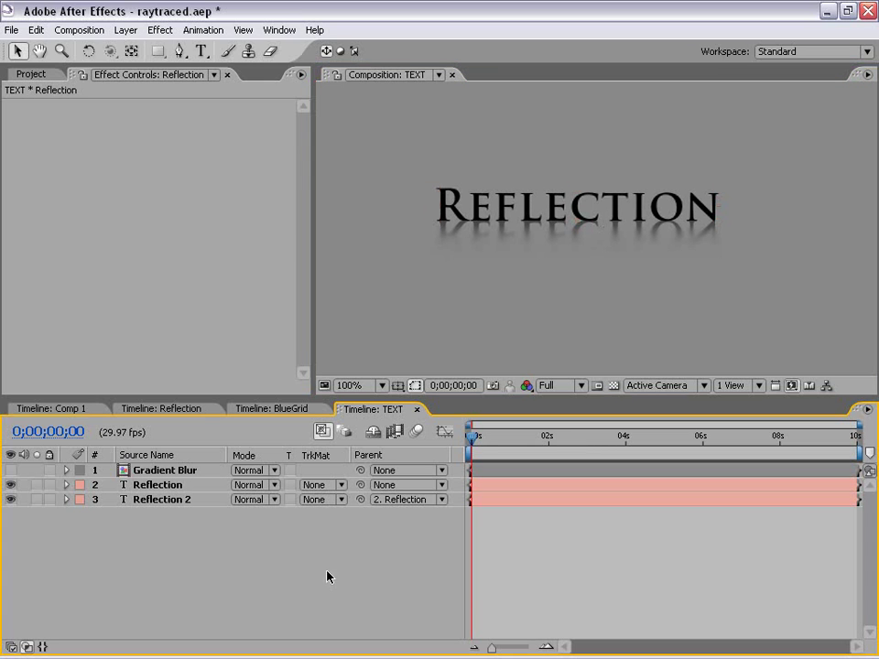
- Add an expression to the Source Text property of the Reflection 2 layer
left_click(66, 500)
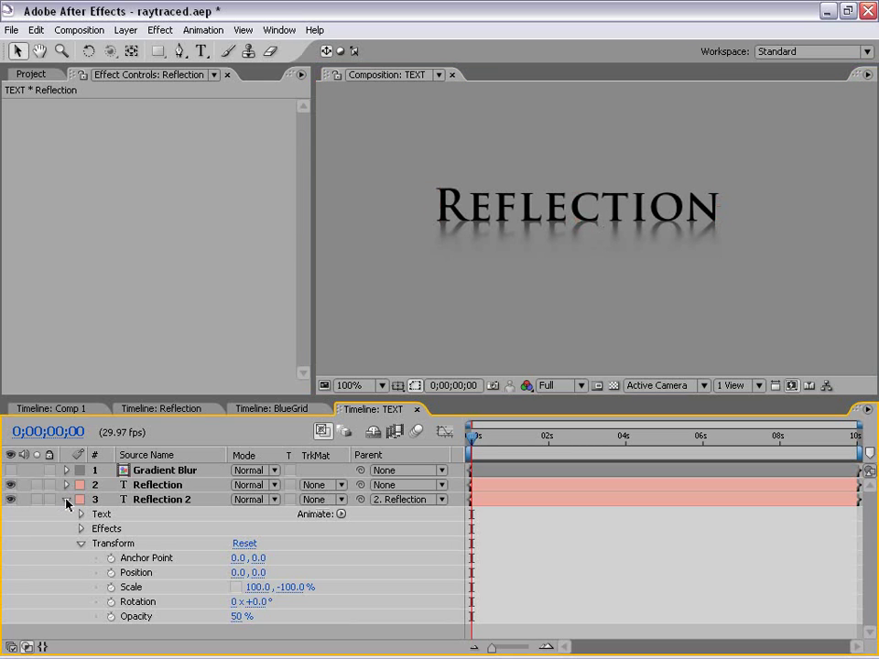
left_click(80, 544)
left_click(147, 499)
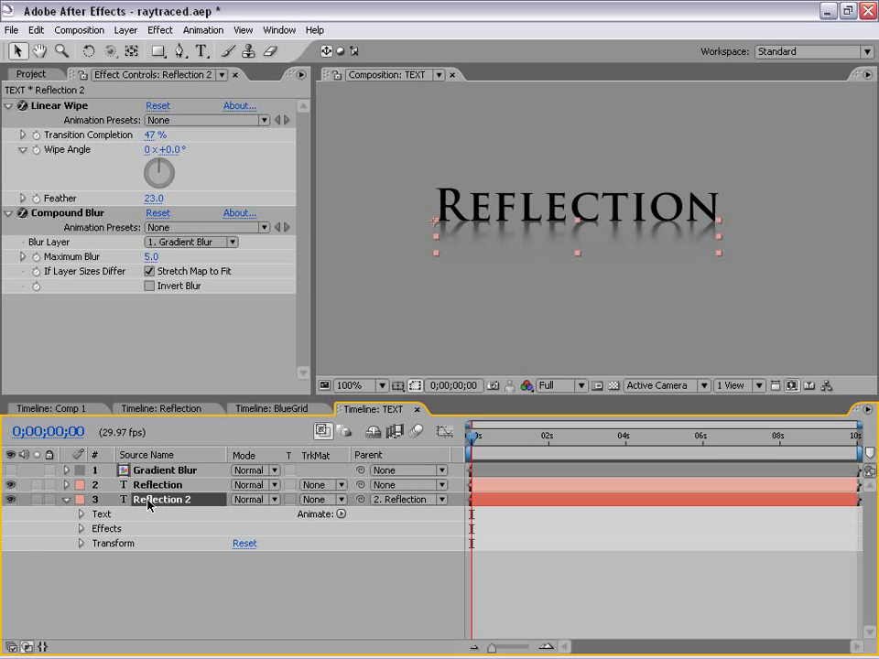
left_click(80, 515)
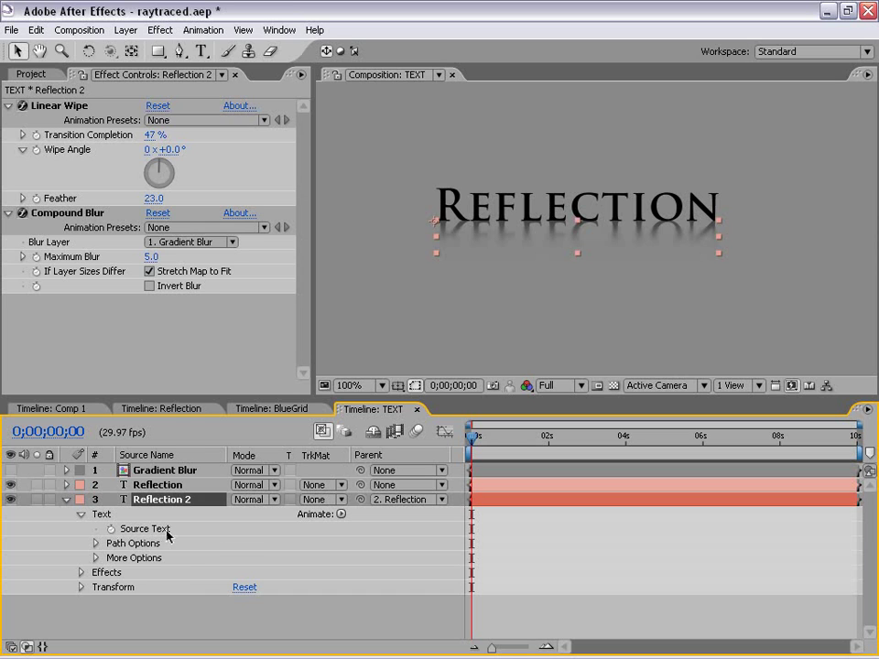
left_click(111, 529, "alt")
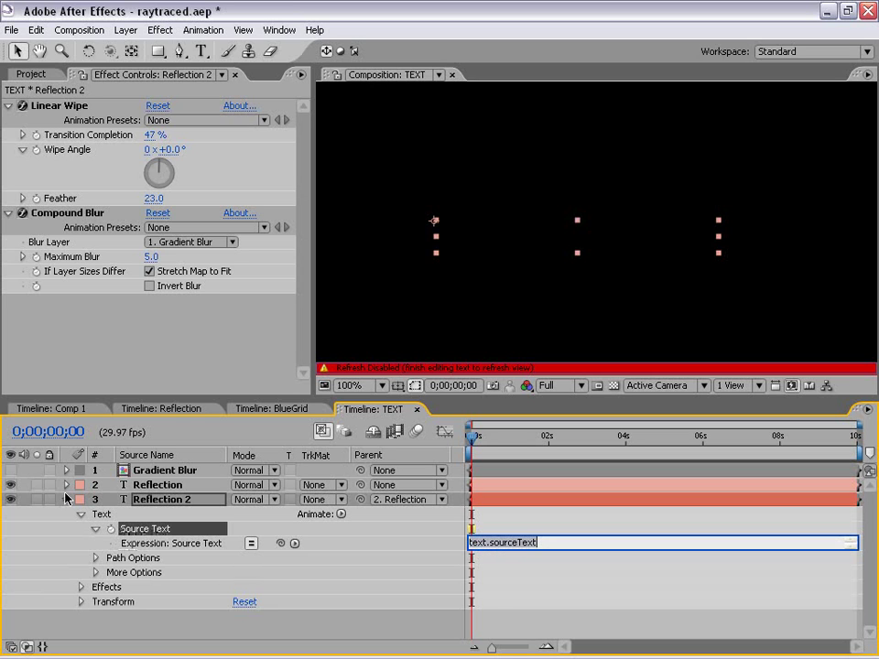
- Link Reflection 2's Source Text expression to the Reflection layer's Source Text, giving thisComp.layer("Reflection").text.sourceText
left_click(66, 485)
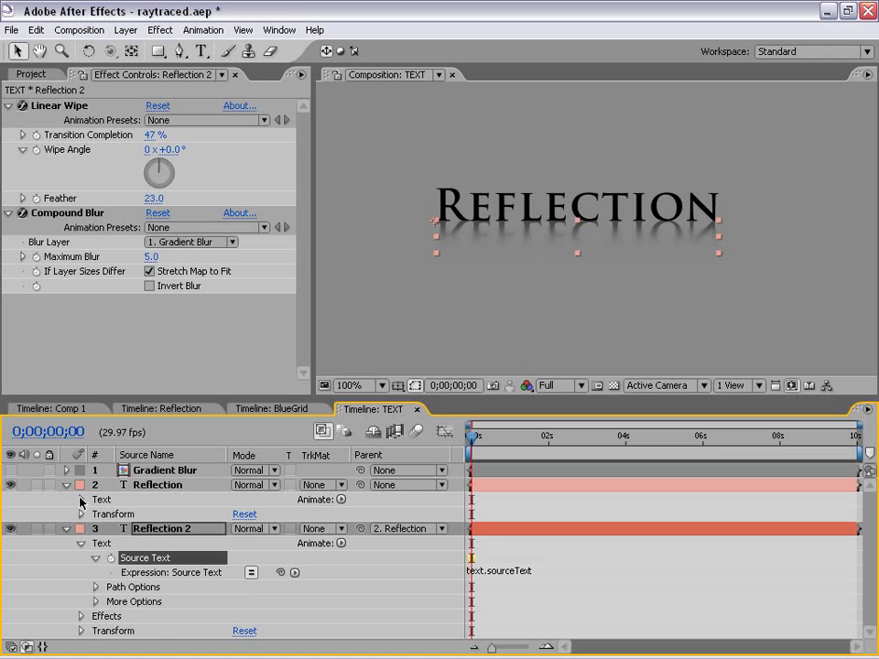
left_click(80, 499)
left_click_drag(196, 405, 193, 324)
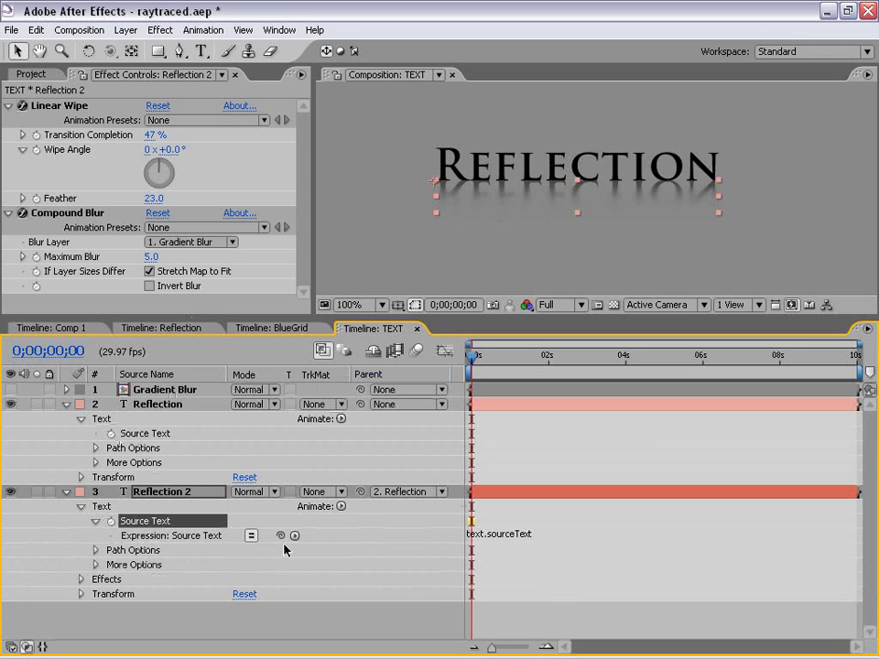
left_click_drag(280, 536, 157, 440)
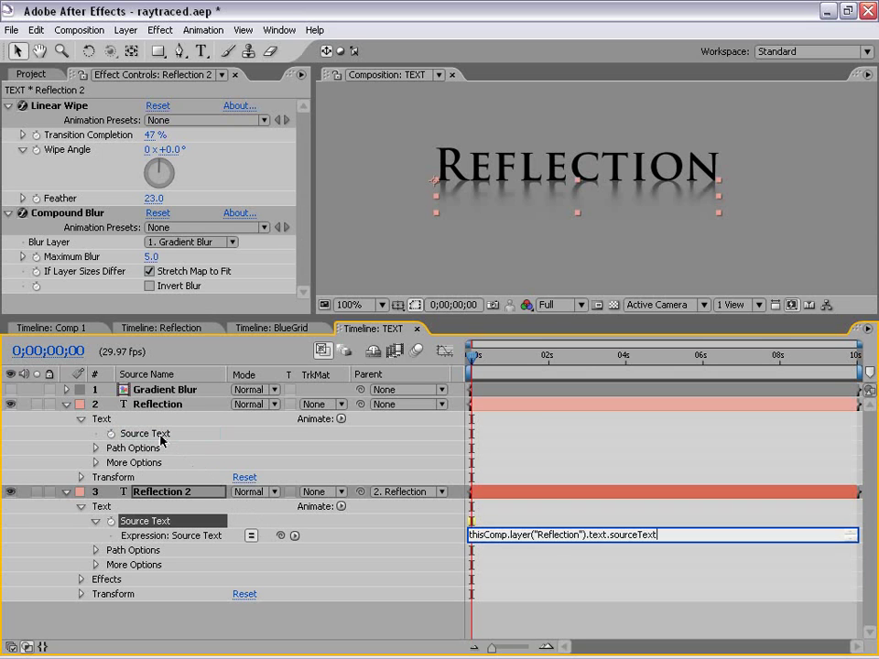
left_click(581, 571)
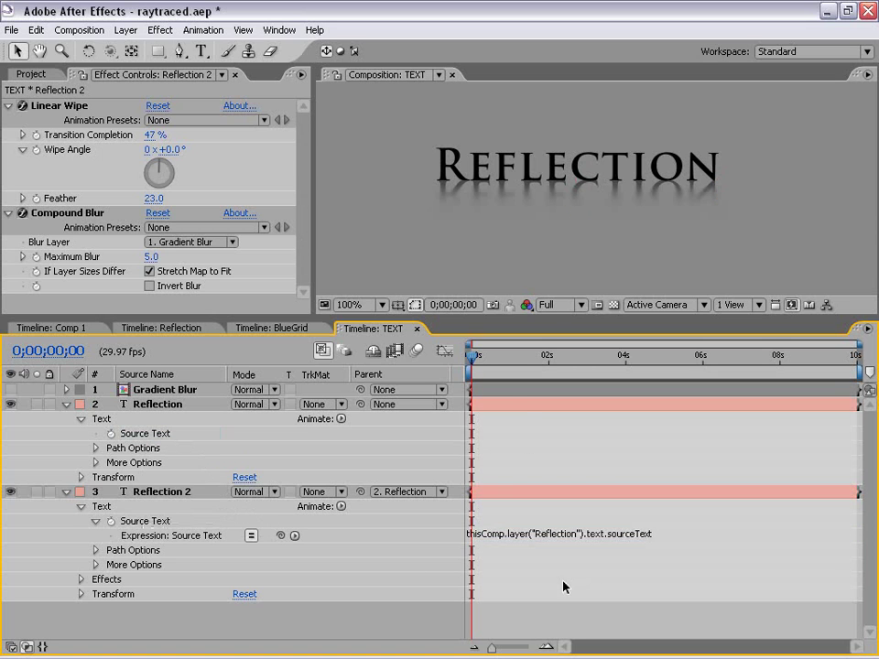
- Replace the Reflection layer's text with "CreativeCow" and commit the edit so the linked reflection updates
left_click(499, 404)
double_click(518, 167)
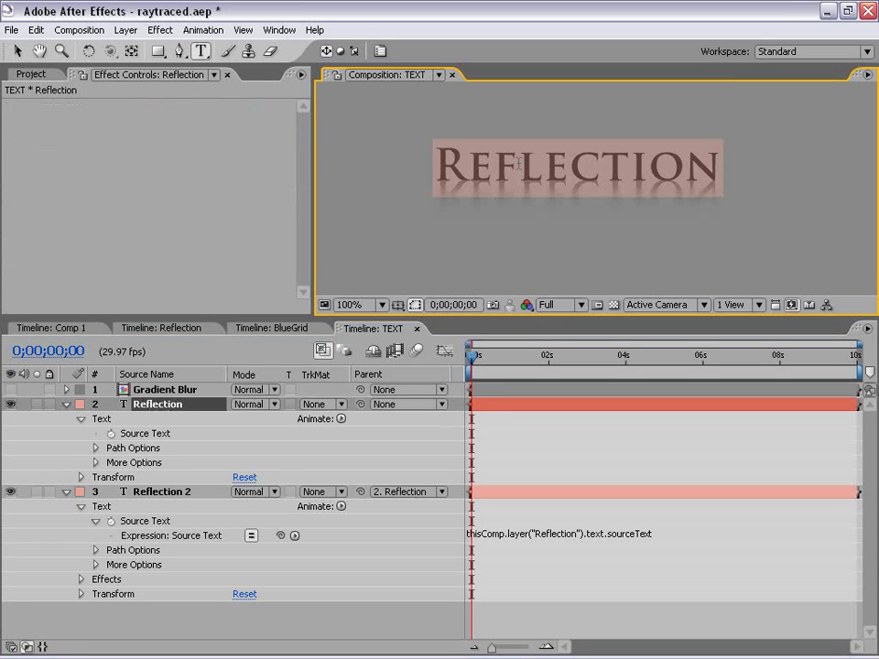
type("Creative Co")
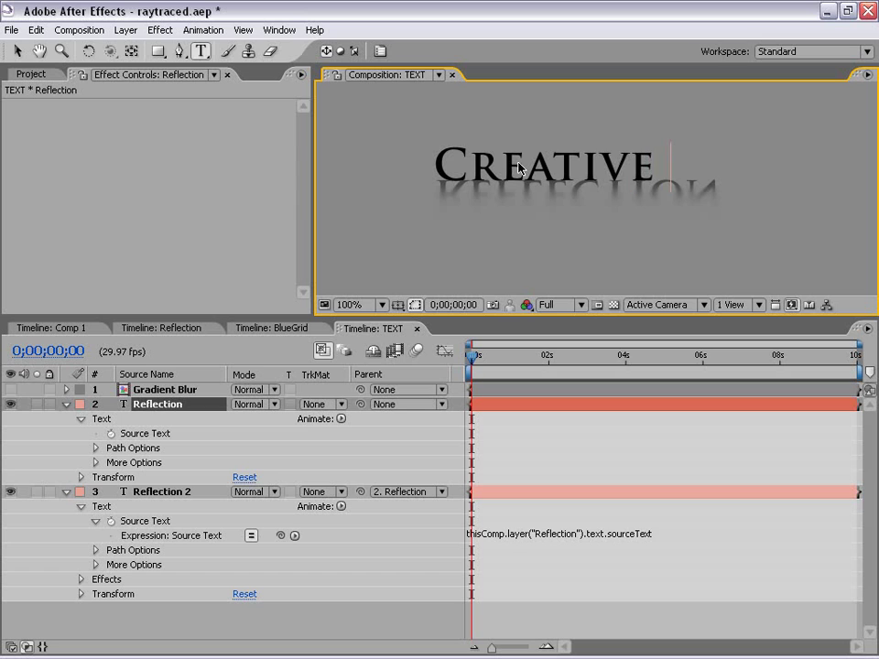
key("BackSpace")
key("BackSpace")
key("BackSpace")
type("Cow")
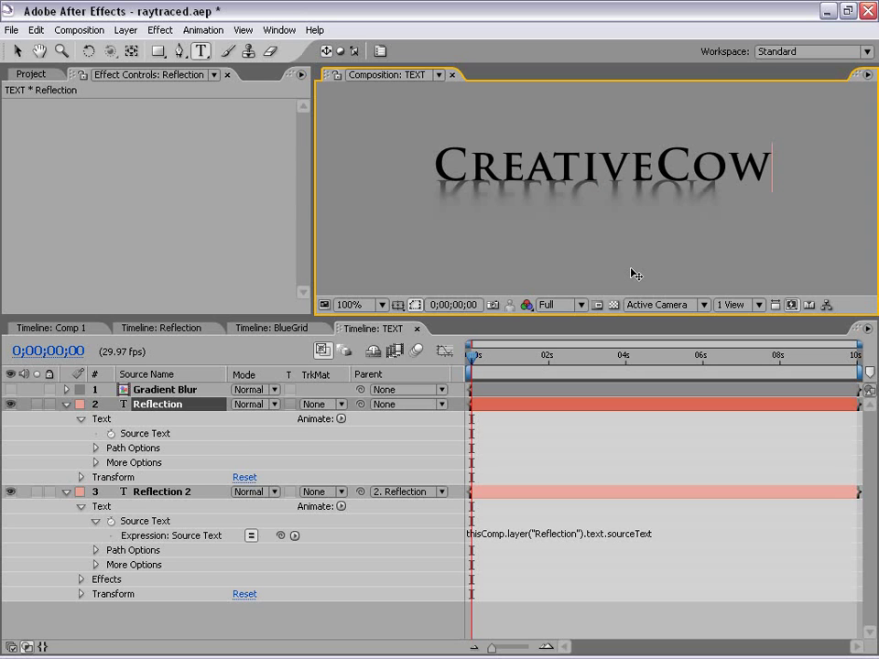
key("KP_Enter")
key("v")
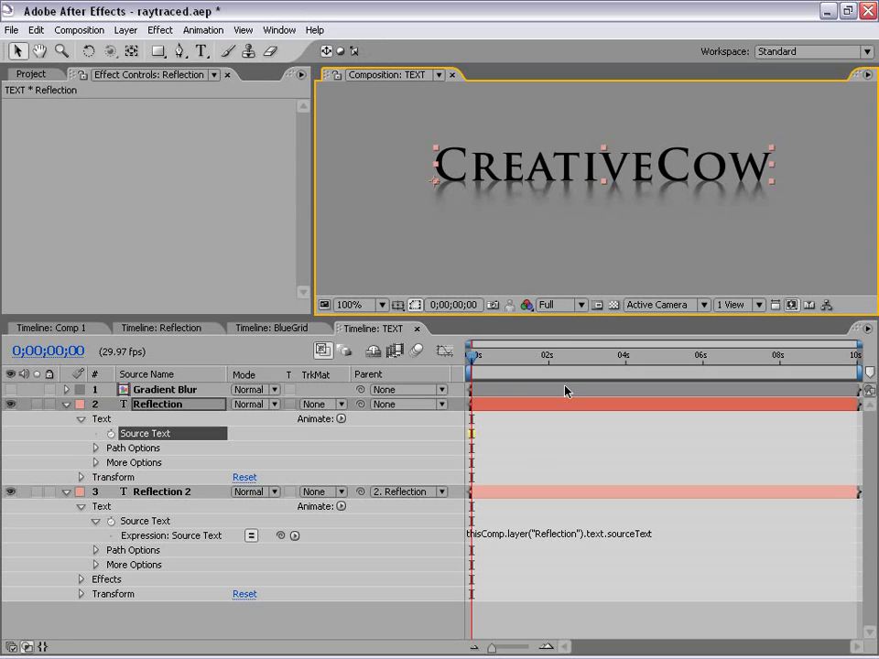
- Shift the CreativeCow text slightly left so that it sits centred in the TEXT composition
left_click(549, 423)
left_click(648, 169)
left_click_drag(683, 166, 638, 168)
key("ctrl+z")
scroll(642, 188, "down", 1)
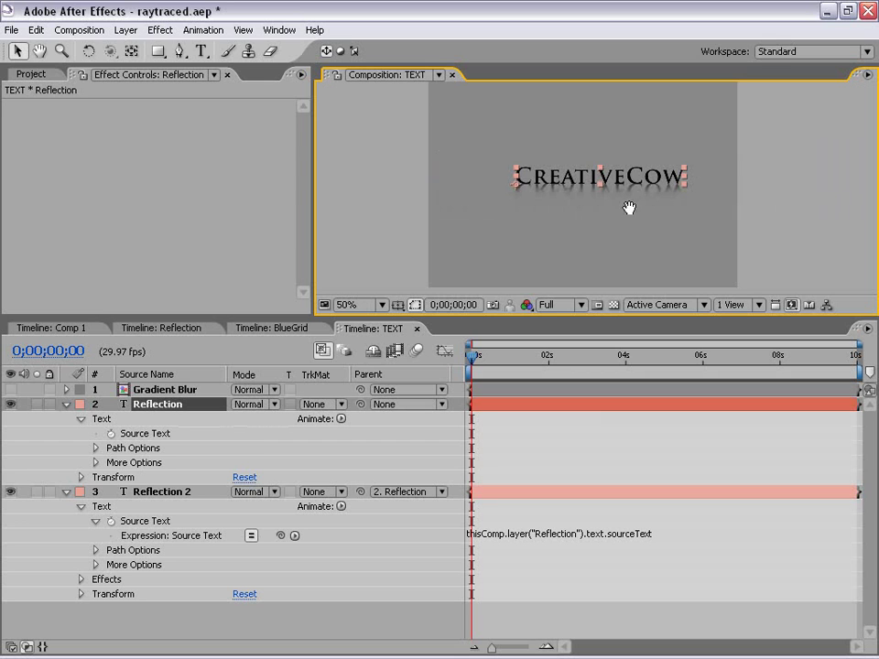
left_click_drag(612, 203, 606, 203)
scroll(589, 213, "up", 1)
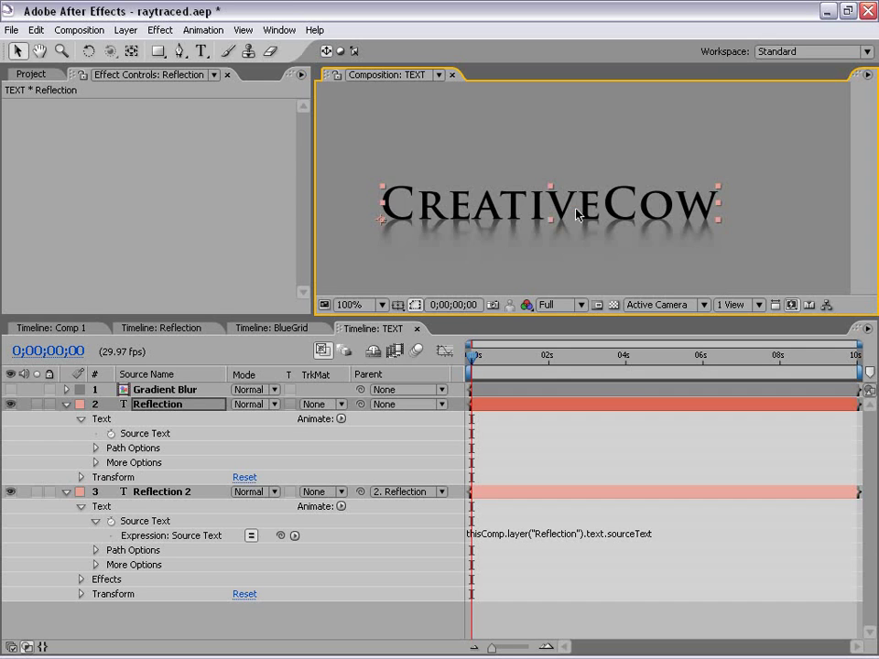
- Try moving the CreativeCow text around to test how its reflection follows, and undo the moves
left_click_drag(594, 210, 611, 155)
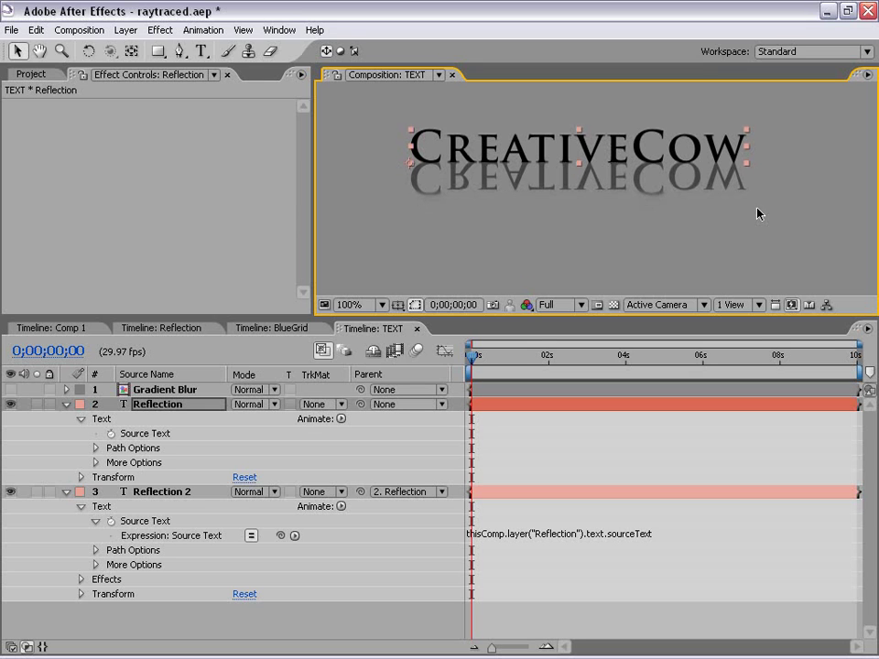
key("ctrl+z")
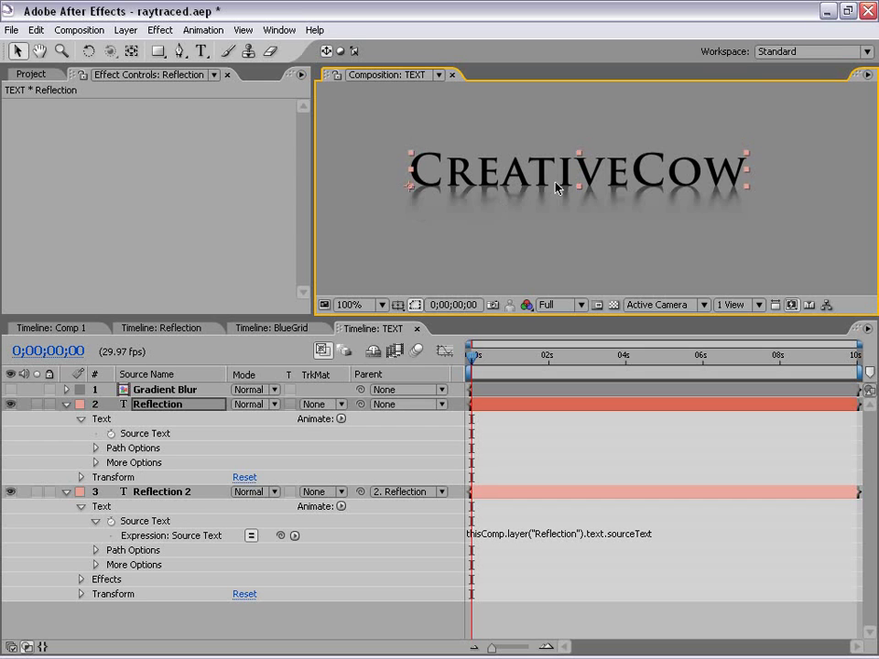
left_click_drag(626, 182, 579, 191)
key("ctrl+z")
scroll(579, 190, "down", 1)
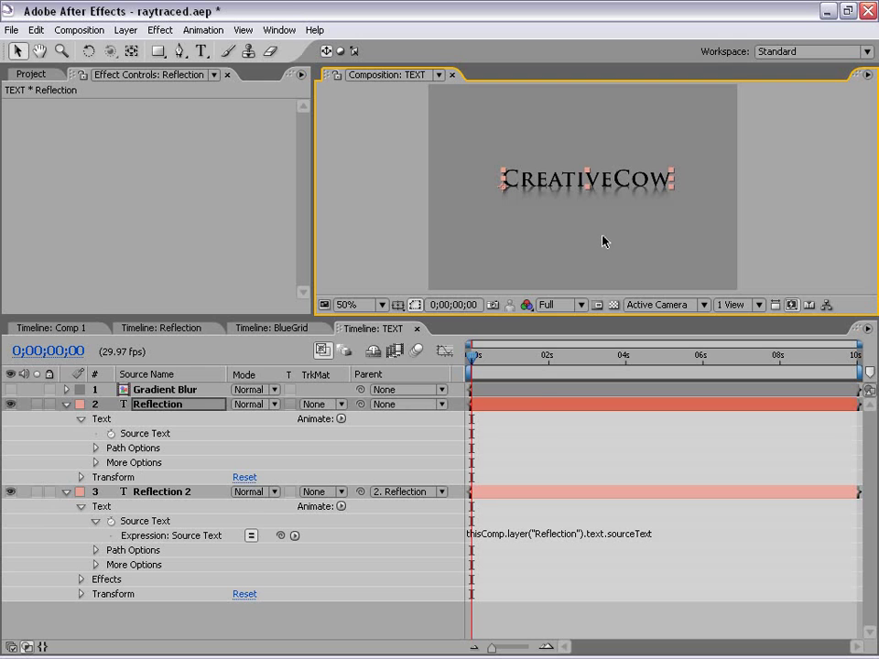
- Return to Comp 1 and view the CreativeCow text in the scene in an enlarged composition view
left_click(538, 431)
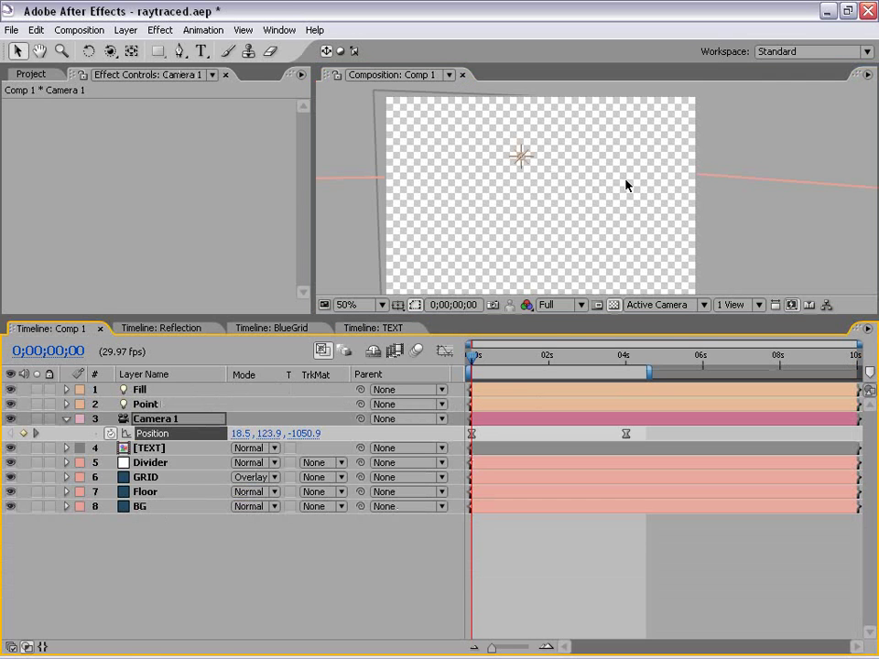
key("grave")
left_click_drag(405, 416, 545, 379)
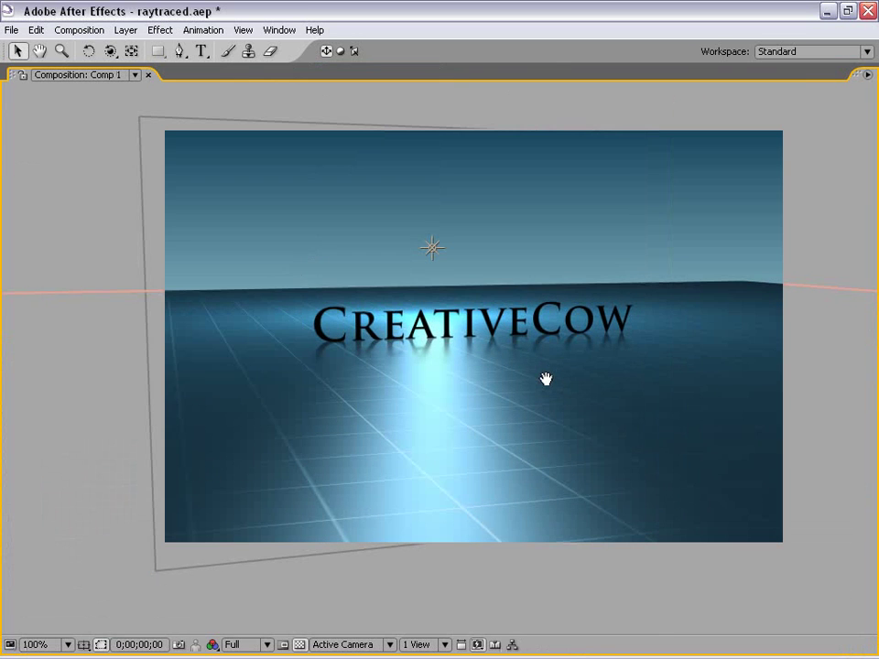
key("grave")
scroll(583, 200, "down", 1)
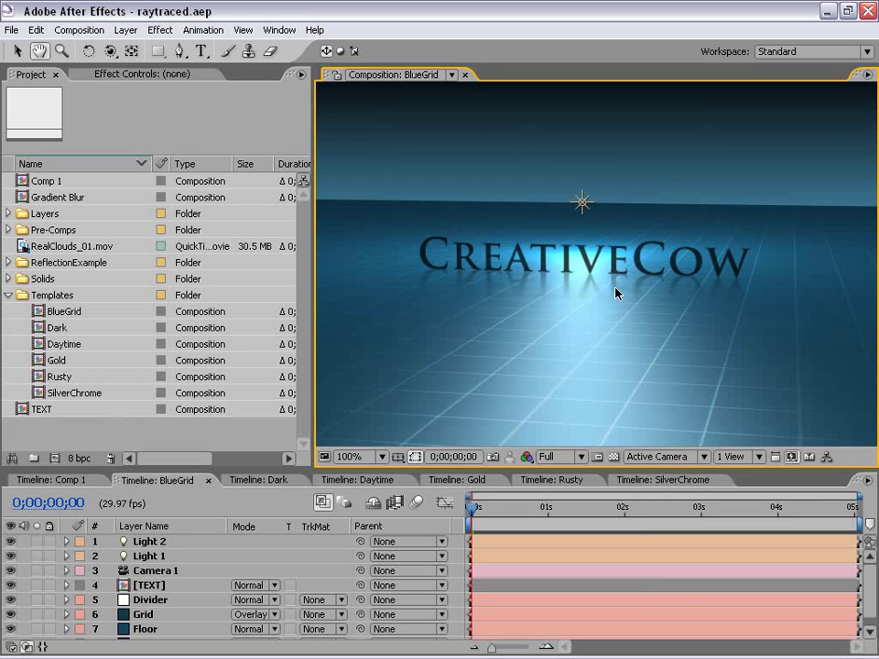
- Examine the Dark template composition at 0;00;01;17 and the Daytime template composition up close
left_click(256, 487)
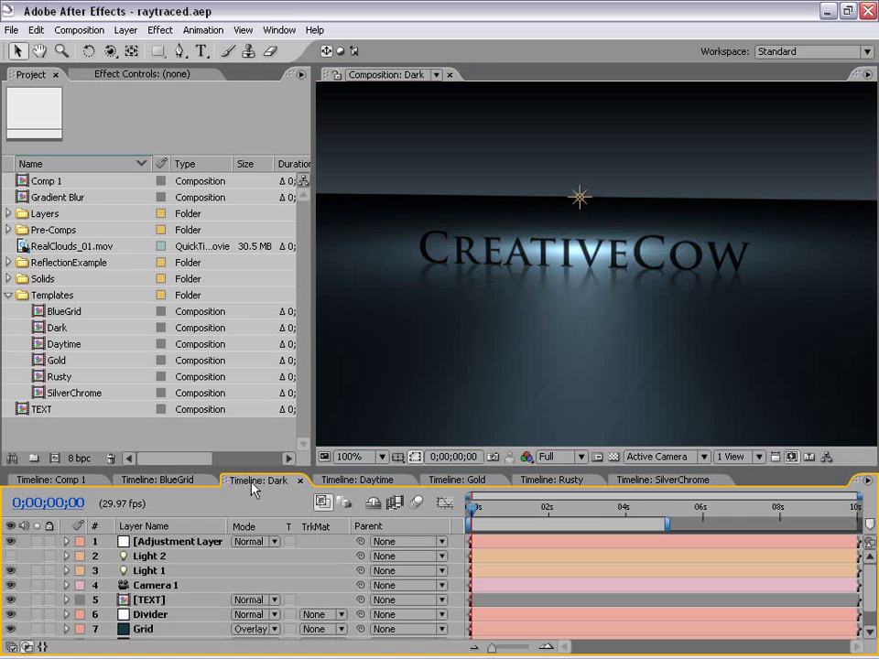
left_click_drag(492, 508, 532, 510)
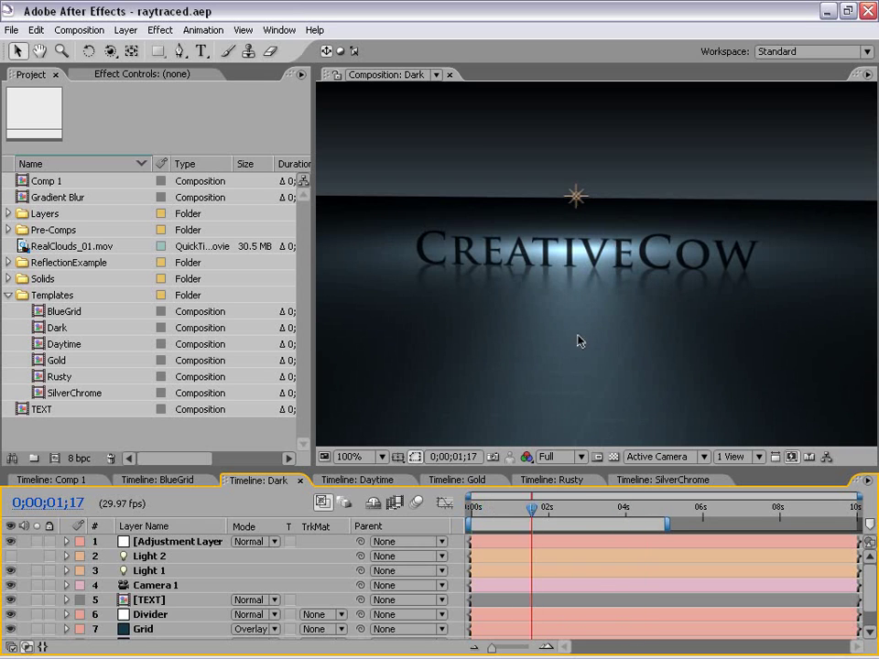
left_click(401, 480)
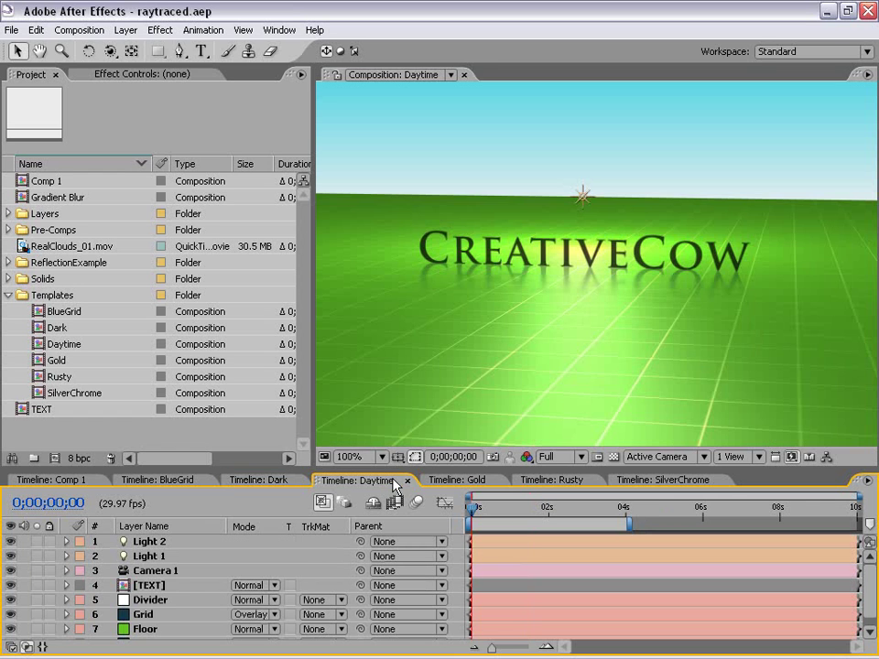
scroll(578, 314, "down", 1)
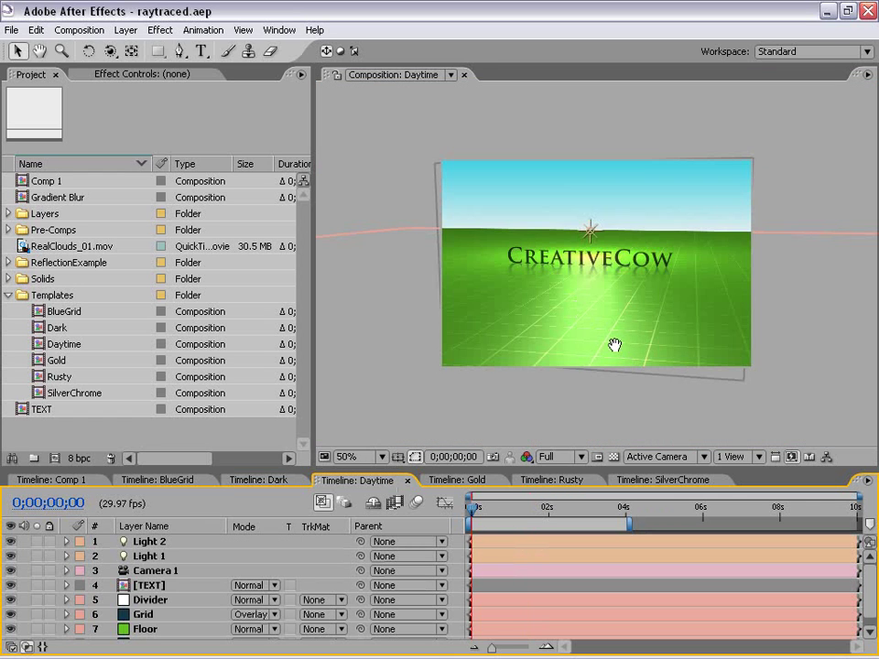
scroll(630, 318, "up", 1)
left_click_drag(636, 308, 628, 320)
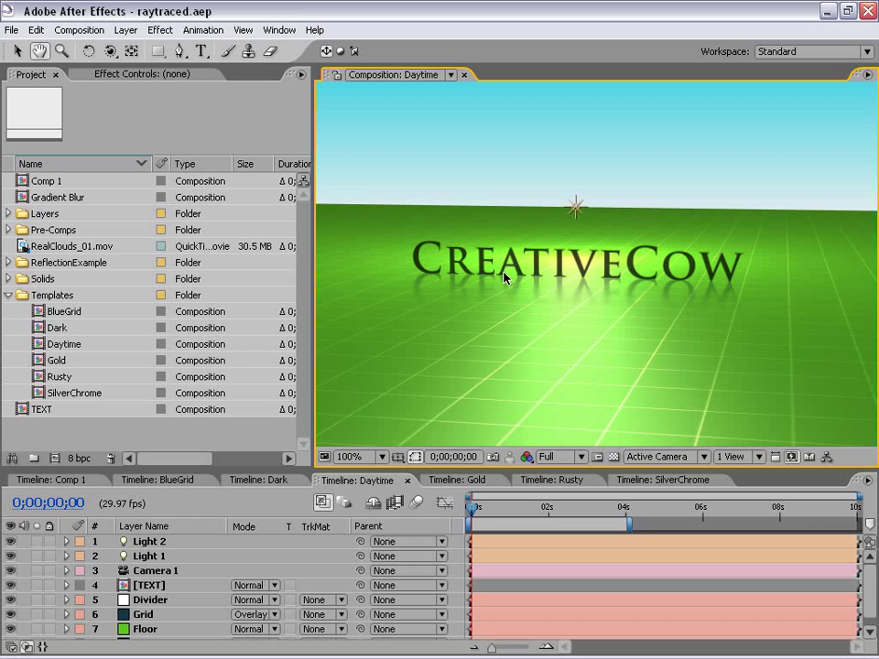
- Examine the Gold, Rusty and SilverChrome template compositions, viewing SilverChrome at 0;00;03;16, and preview the VC composition
left_click(452, 480)
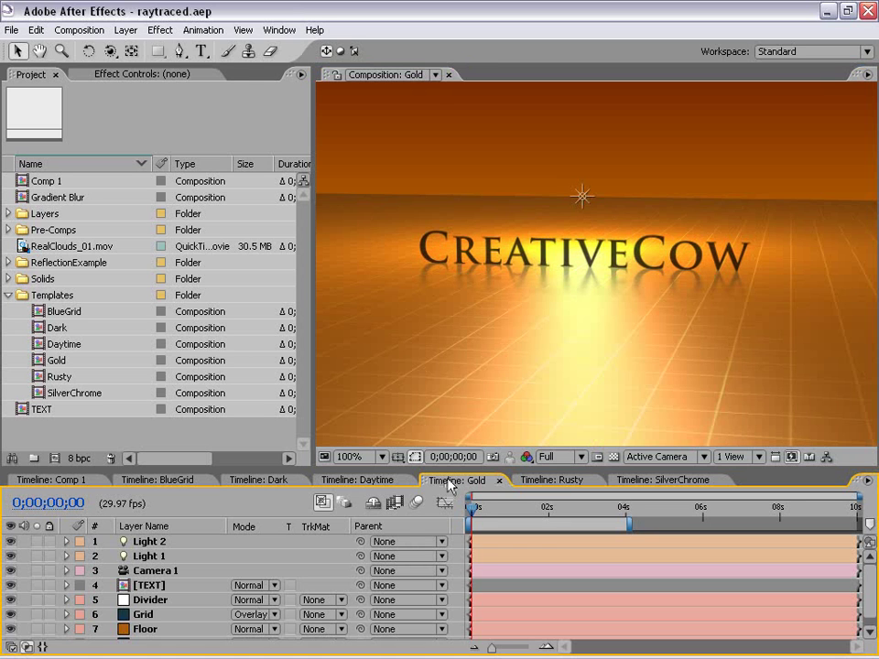
left_click(551, 480)
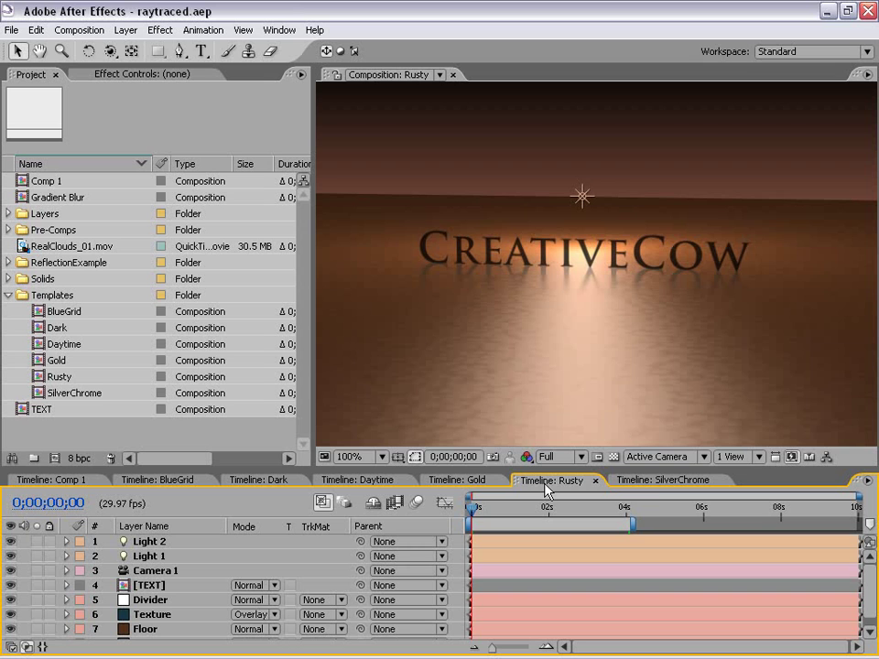
left_click(655, 482)
left_click(609, 509)
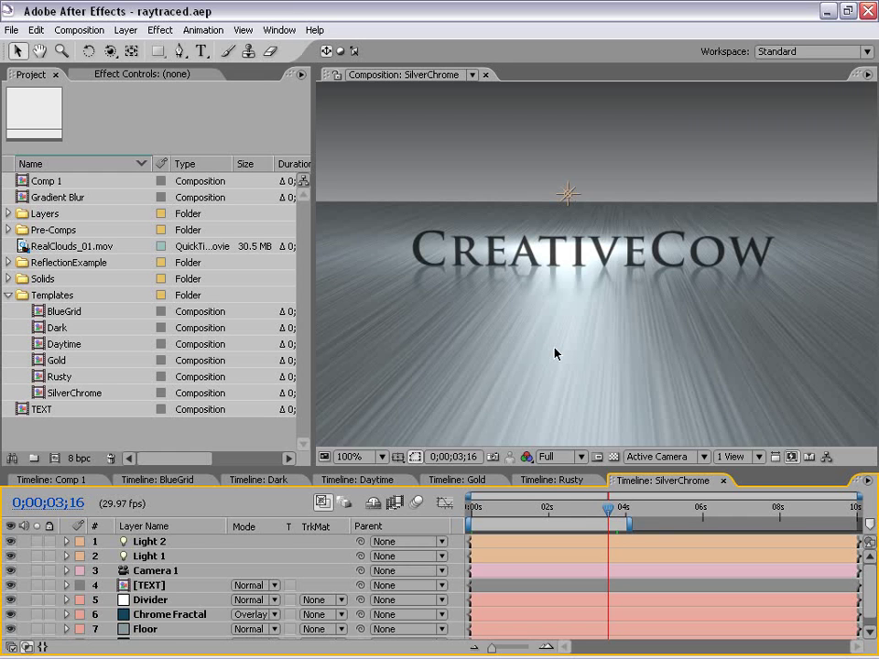
left_click(291, 482)
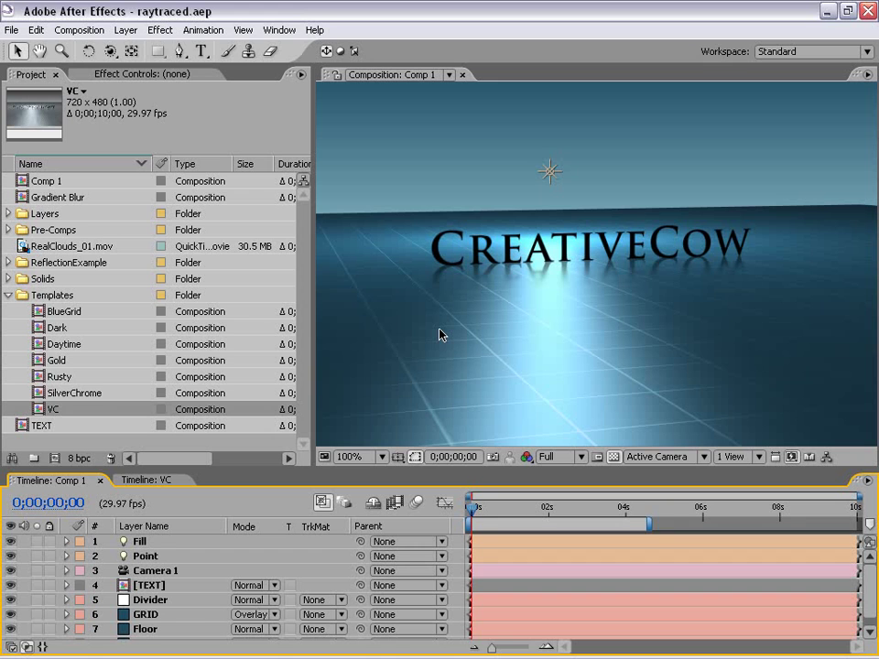
left_click(155, 480)
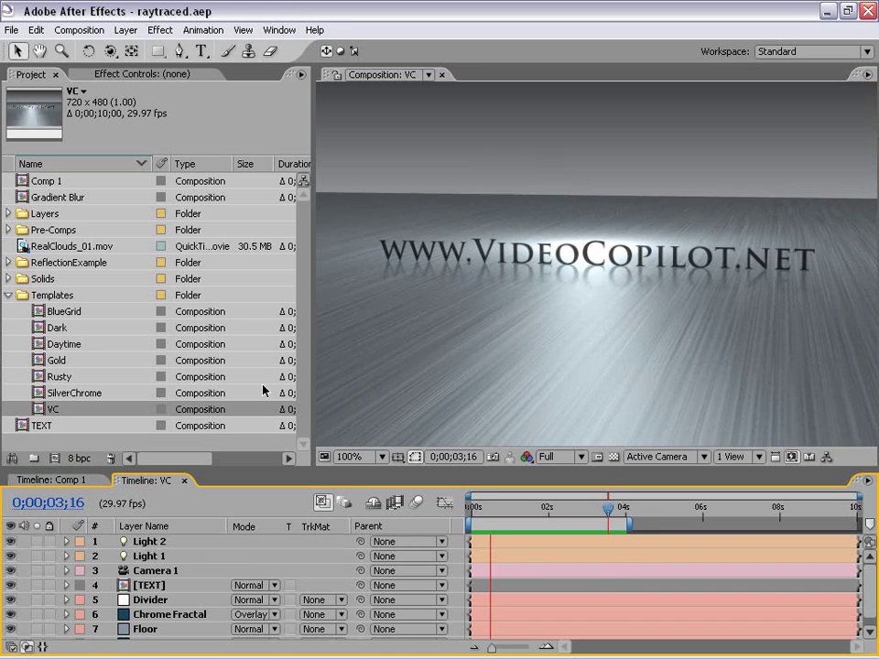